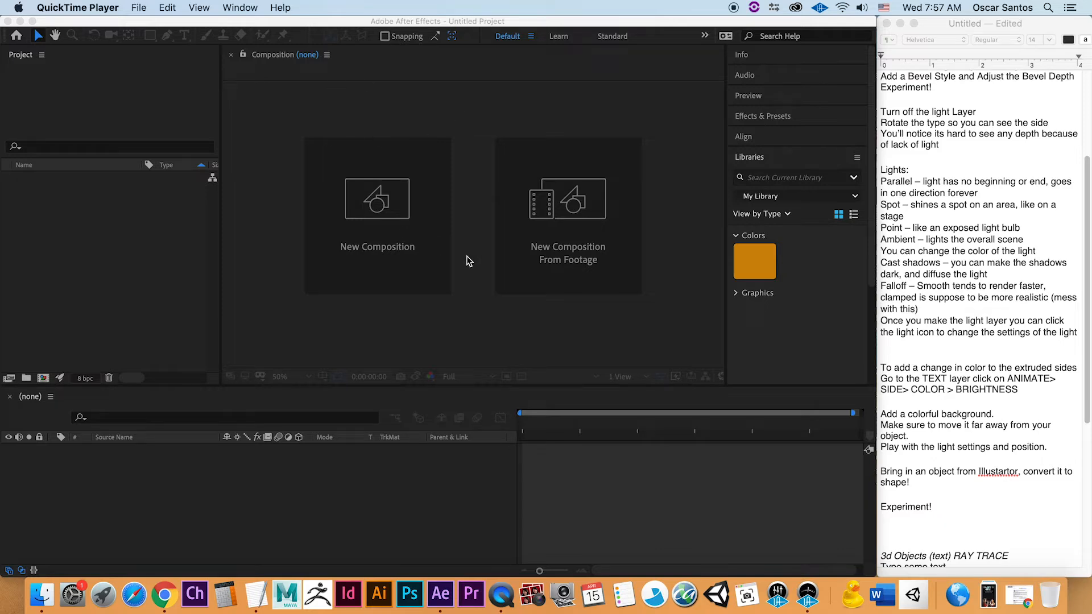
Start a new composition from the HDTV 1080 24 preset and set its width to 1280 px with the aspect ratio locked
{"action": "left_click", "coordinate": [385, 219]}
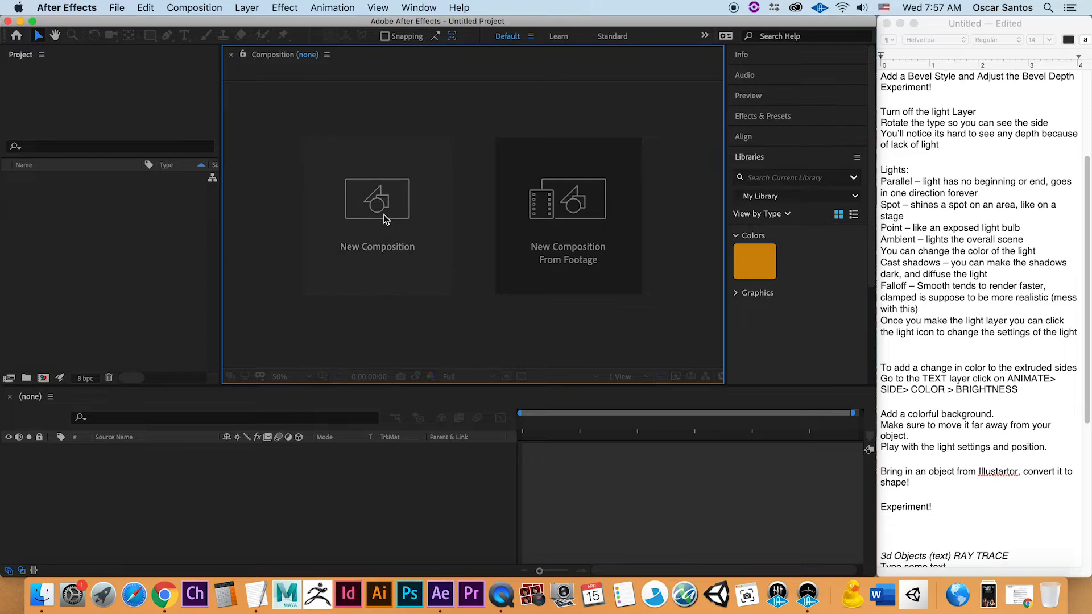
{"action": "left_click_drag", "start_coordinate": [628, 167], "coordinate": [515, 110]}
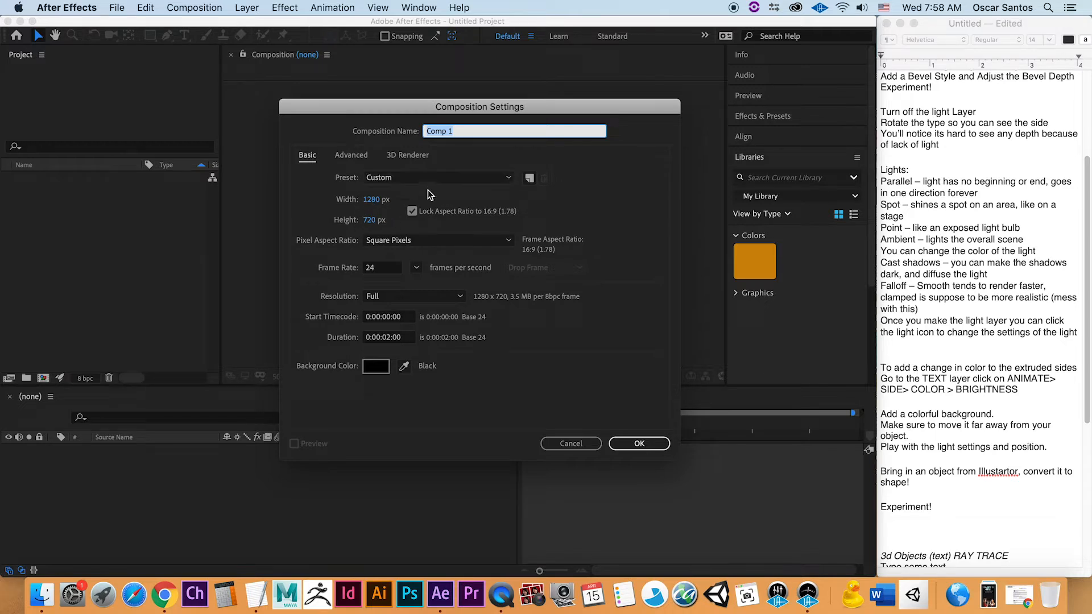
{"action": "left_click", "coordinate": [459, 175]}
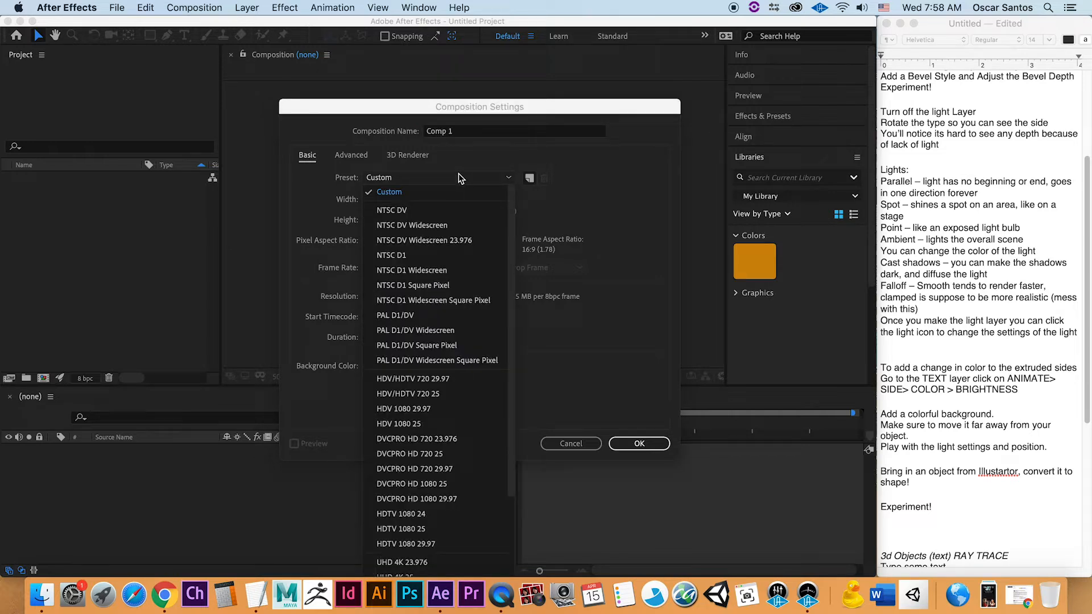
{"action": "scroll", "coordinate": [481, 409], "scroll_direction": "down", "scroll_amount": 3}
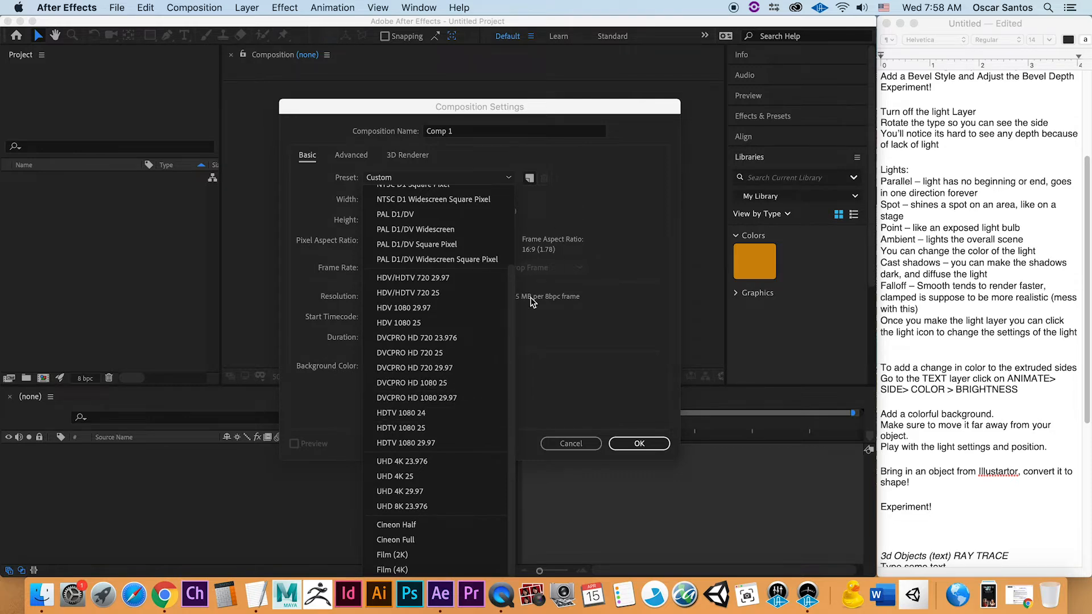
{"action": "left_click", "coordinate": [530, 301]}
{"action": "left_click", "coordinate": [419, 180]}
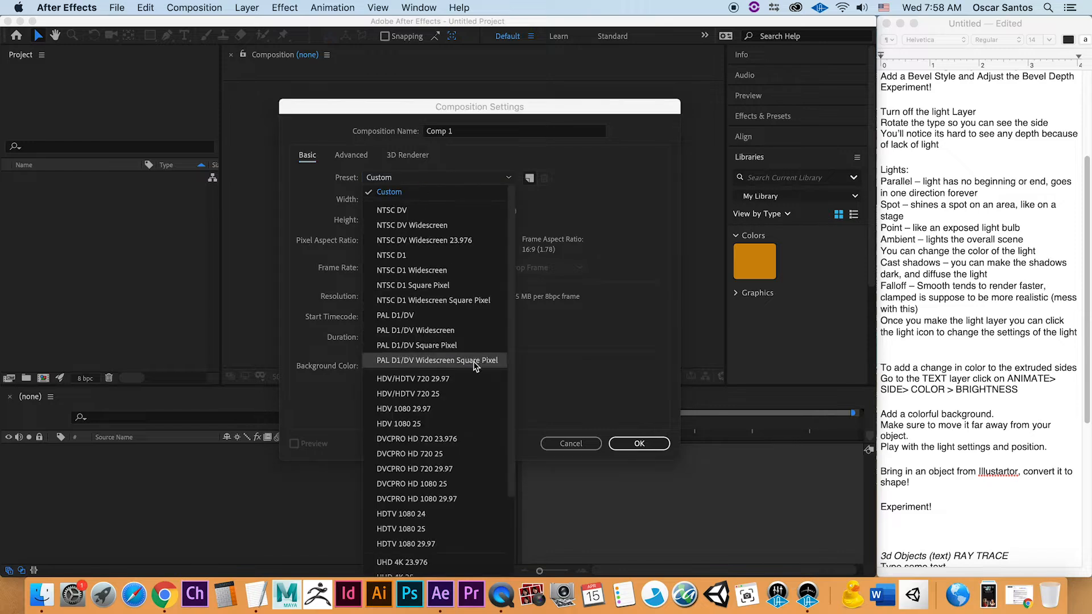
{"action": "scroll", "coordinate": [475, 364], "scroll_direction": "down", "scroll_amount": 3}
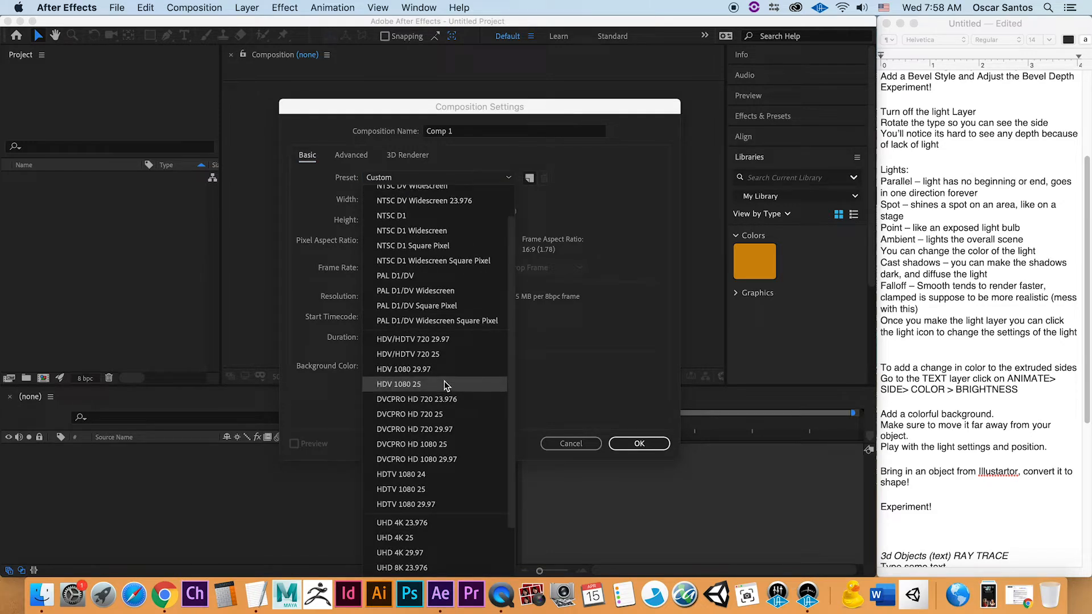
{"action": "left_click", "coordinate": [427, 479]}
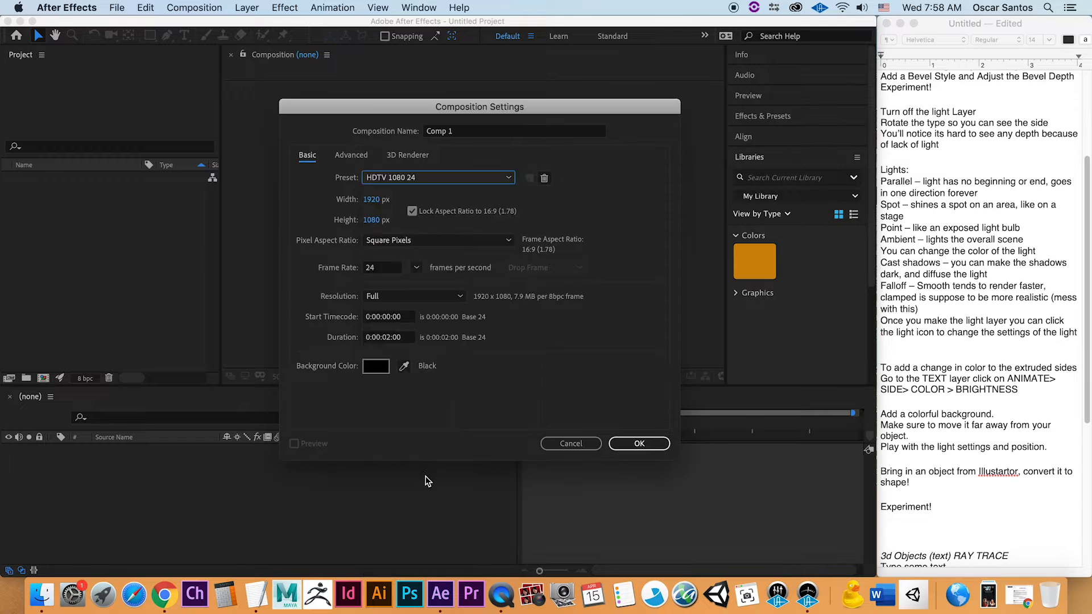
{"action": "left_click", "coordinate": [375, 200]}
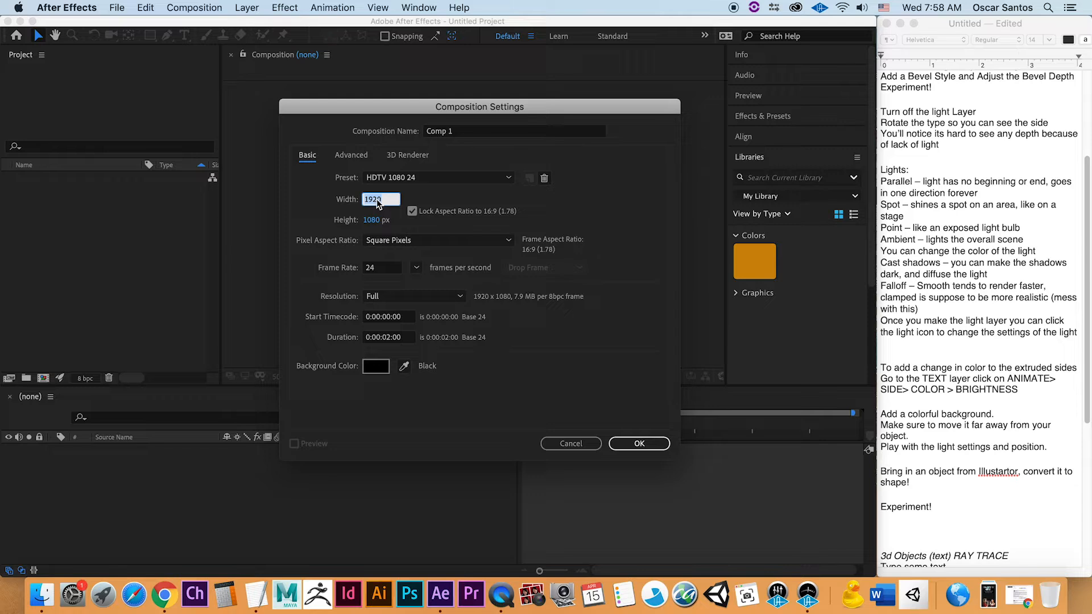
{"action": "type", "text": "1280"}
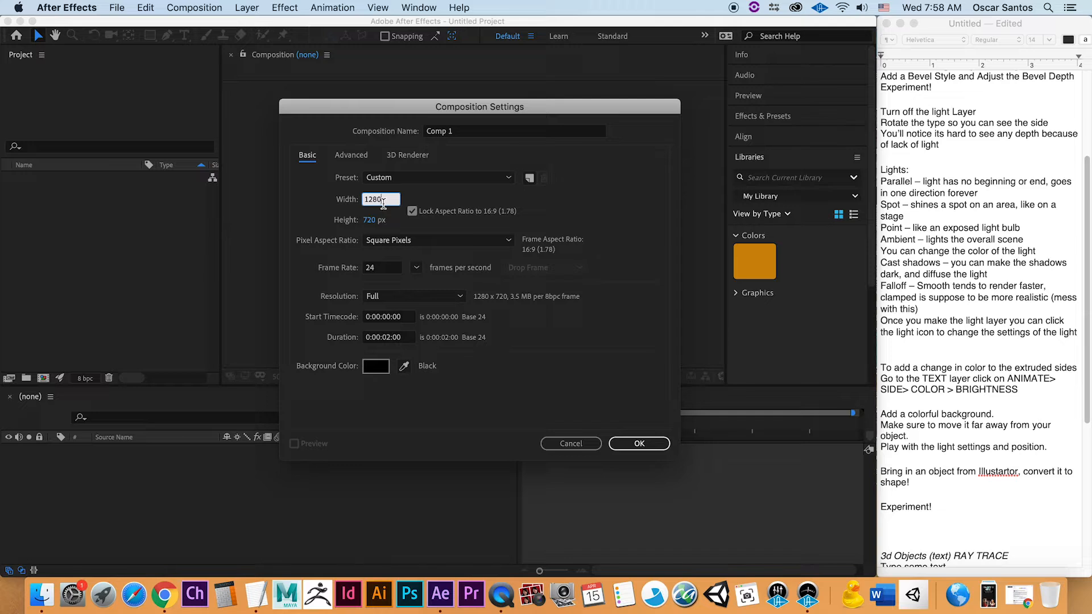
Name the composition 3D_Type, set its duration to 0:00:02:00 and create it
{"action": "left_click", "coordinate": [465, 134]}
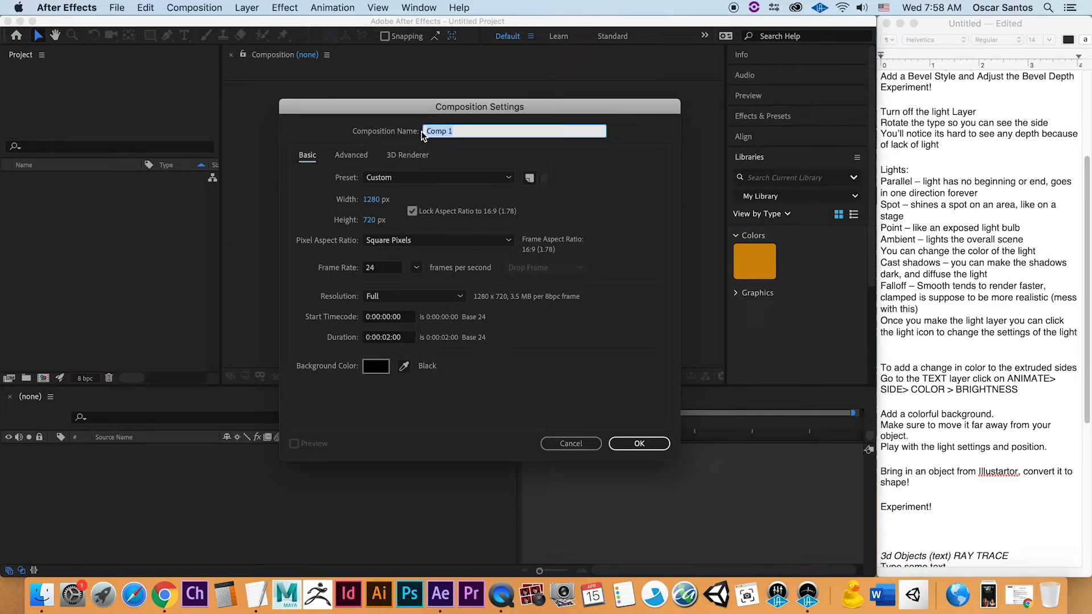
{"action": "type", "text": "3D_Type"}
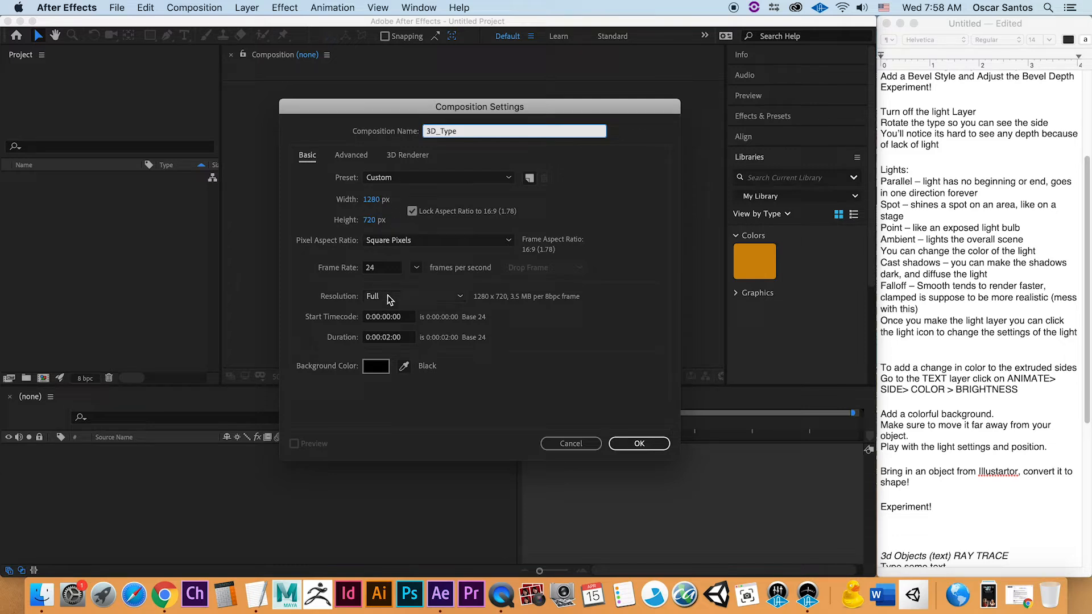
{"action": "left_click", "coordinate": [387, 339]}
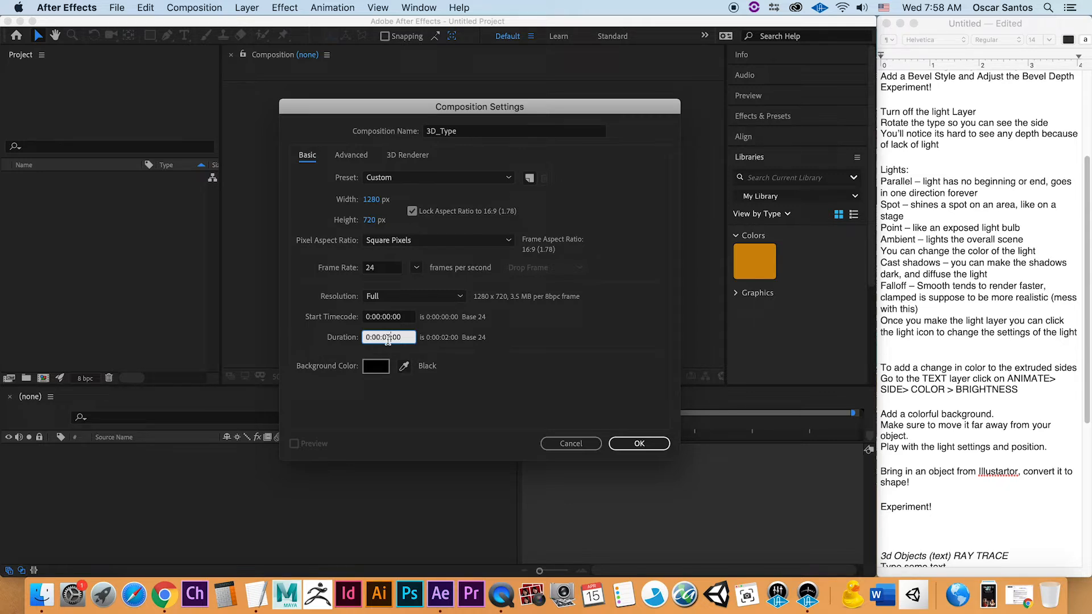
{"action": "key", "text": "BackSpace"}
{"action": "type", "text": "3"}
{"action": "left_click", "coordinate": [639, 444]}
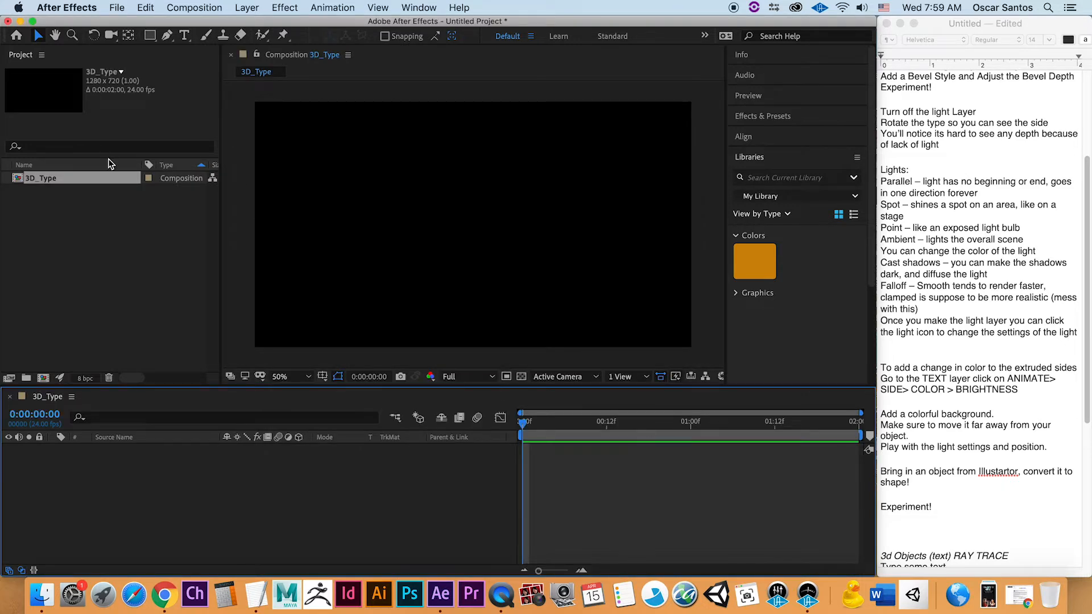
Add a light purple solid layer at the composition's 1280 x 720 size as the background and lock it
{"action": "right_click", "coordinate": [146, 478]}
{"action": "mouse_move", "coordinate": [284, 427]}
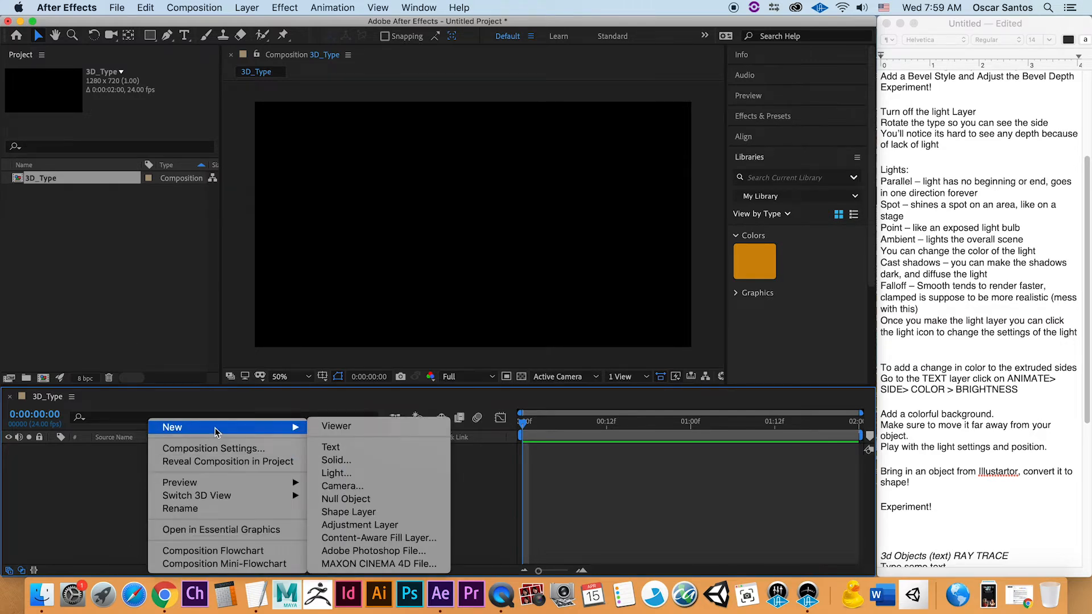
{"action": "left_click", "coordinate": [336, 460]}
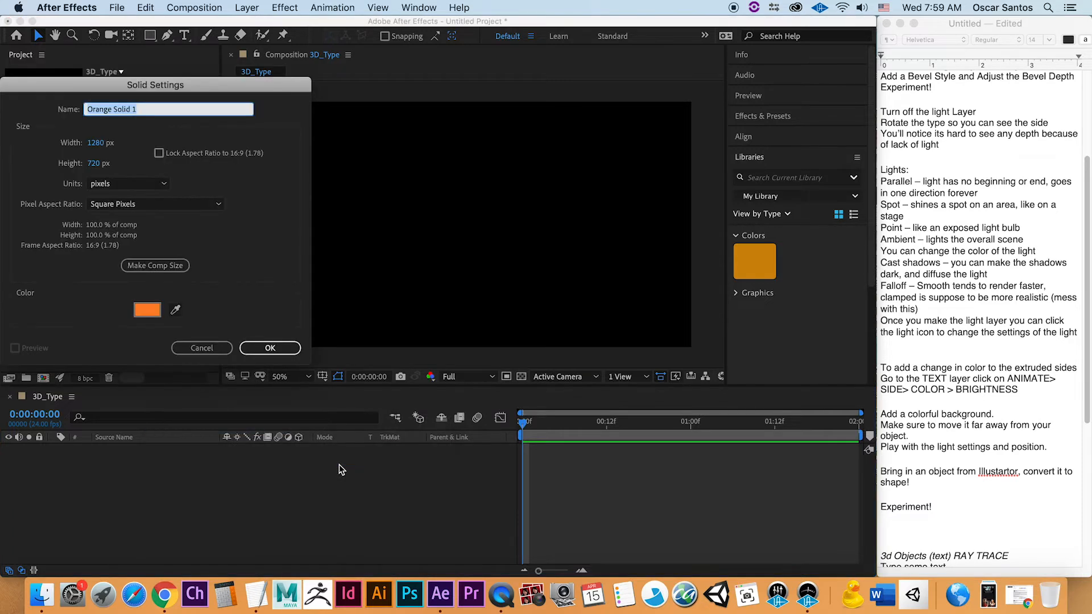
{"action": "left_click", "coordinate": [149, 310]}
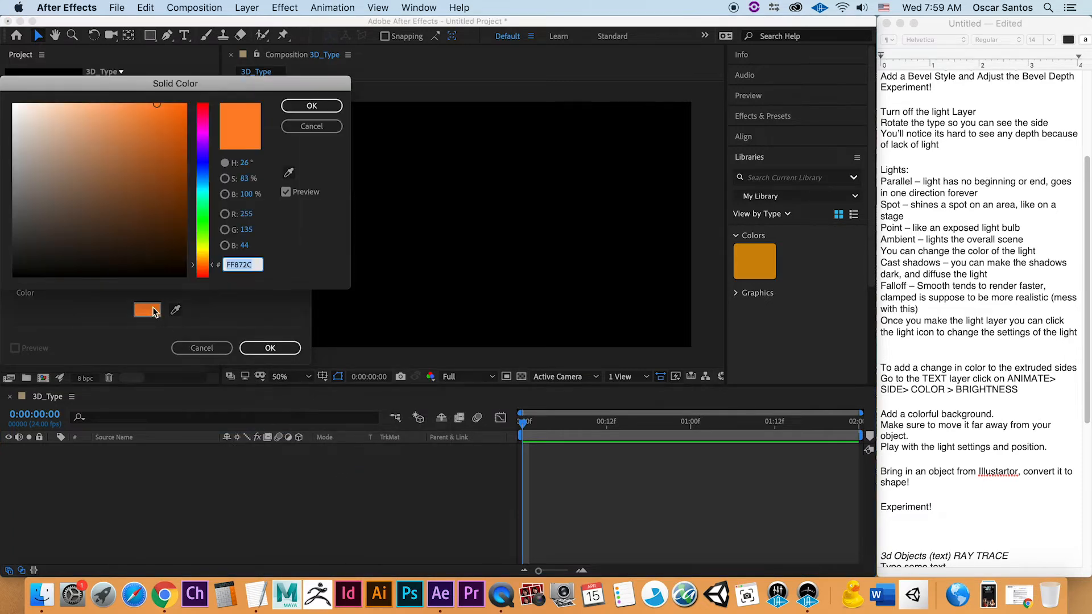
{"action": "left_click_drag", "start_coordinate": [203, 139], "coordinate": [204, 132]}
{"action": "left_click_drag", "start_coordinate": [128, 103], "coordinate": [100, 102]}
{"action": "left_click_drag", "start_coordinate": [205, 135], "coordinate": [207, 149]}
{"action": "left_click", "coordinate": [312, 105]}
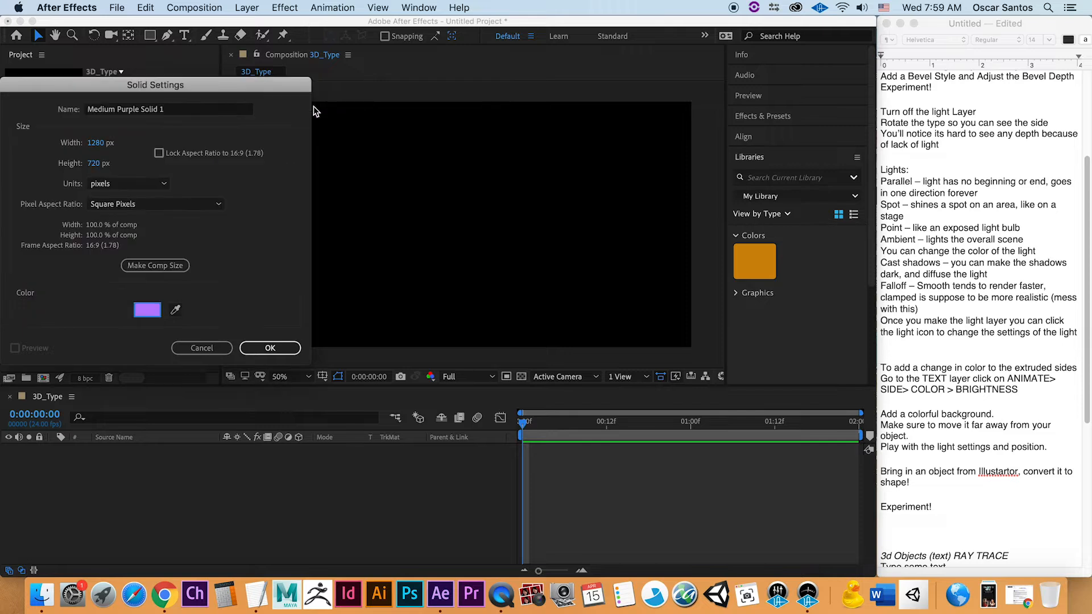
{"action": "left_click", "coordinate": [268, 348]}
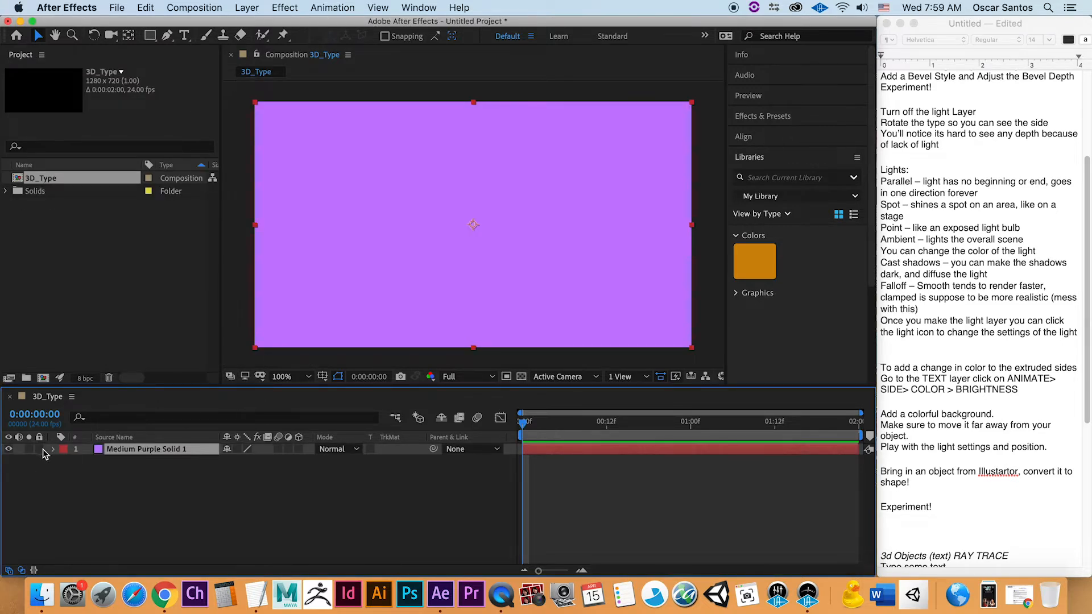
{"action": "left_click", "coordinate": [39, 449]}
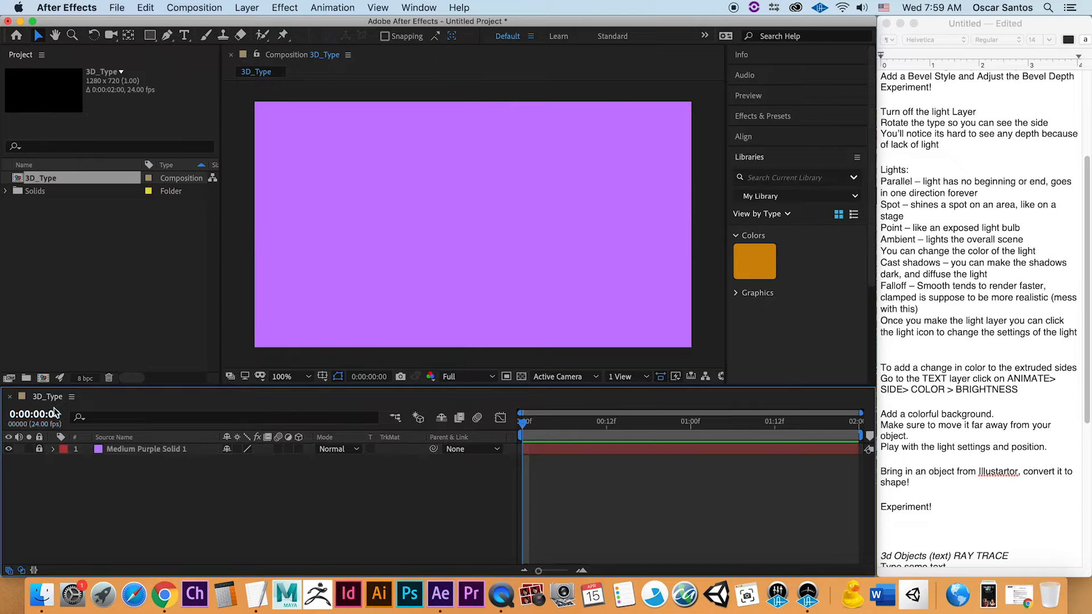
Add a text layer reading "3D TYPE" and move it near the middle of the frame
{"action": "left_click", "coordinate": [185, 36]}
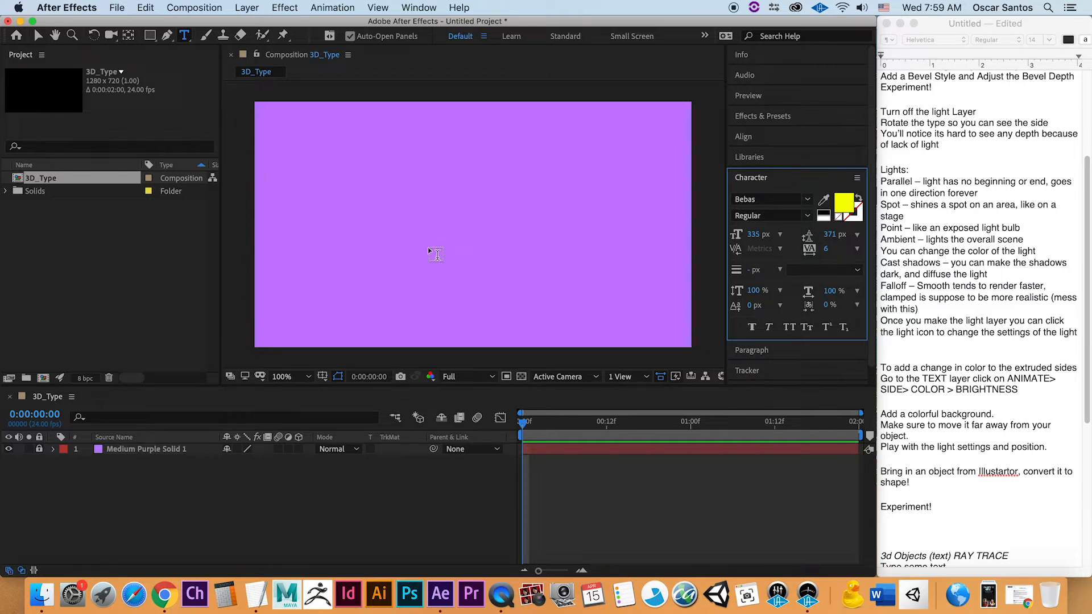
{"action": "left_click", "coordinate": [371, 217]}
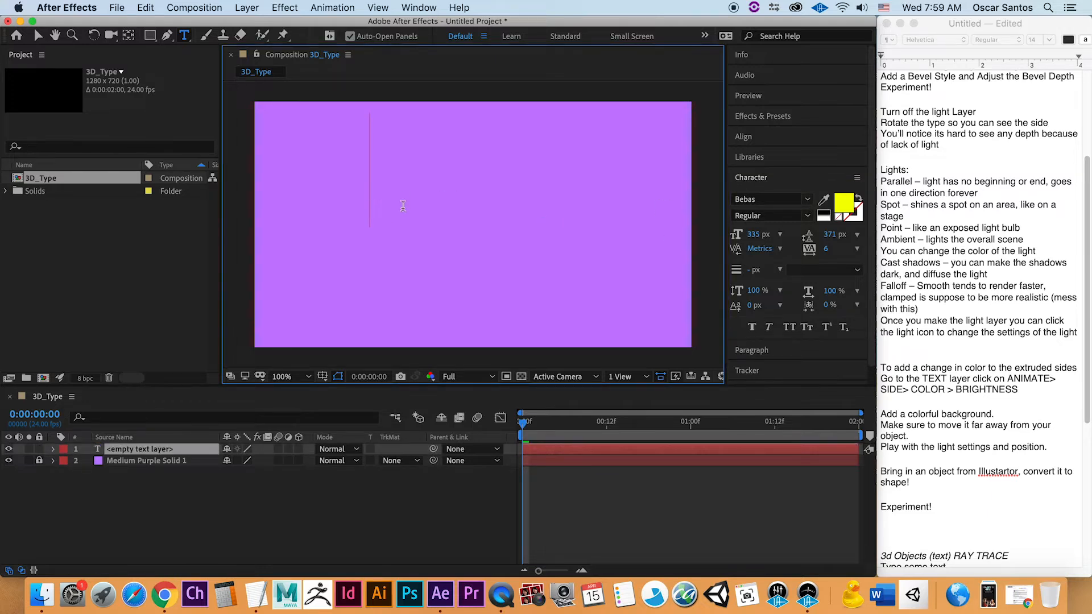
{"action": "type", "text": "3D"}
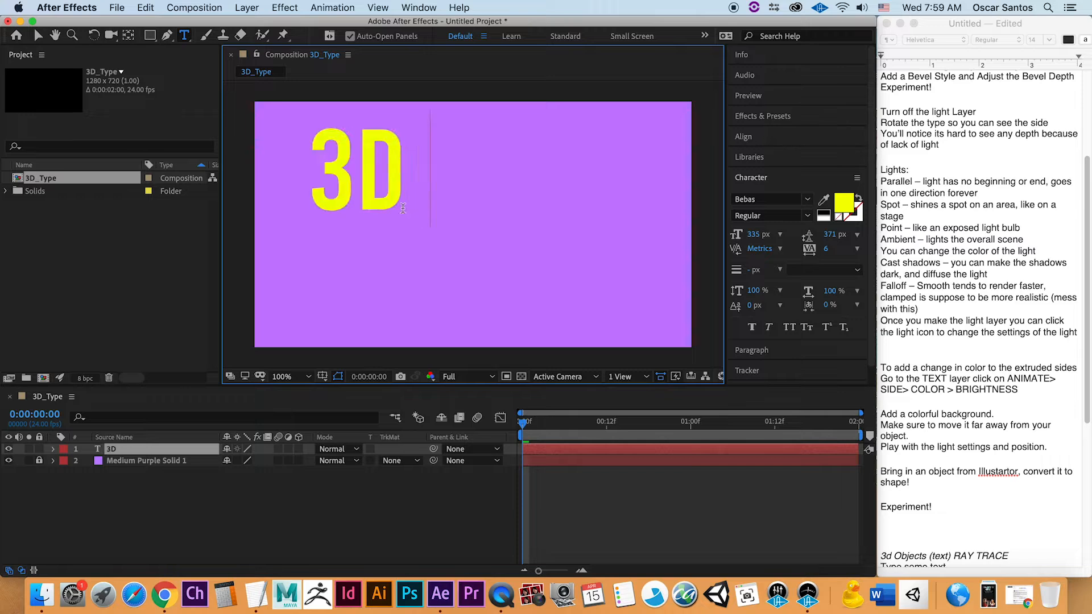
{"action": "type", "text": " TYPE"}
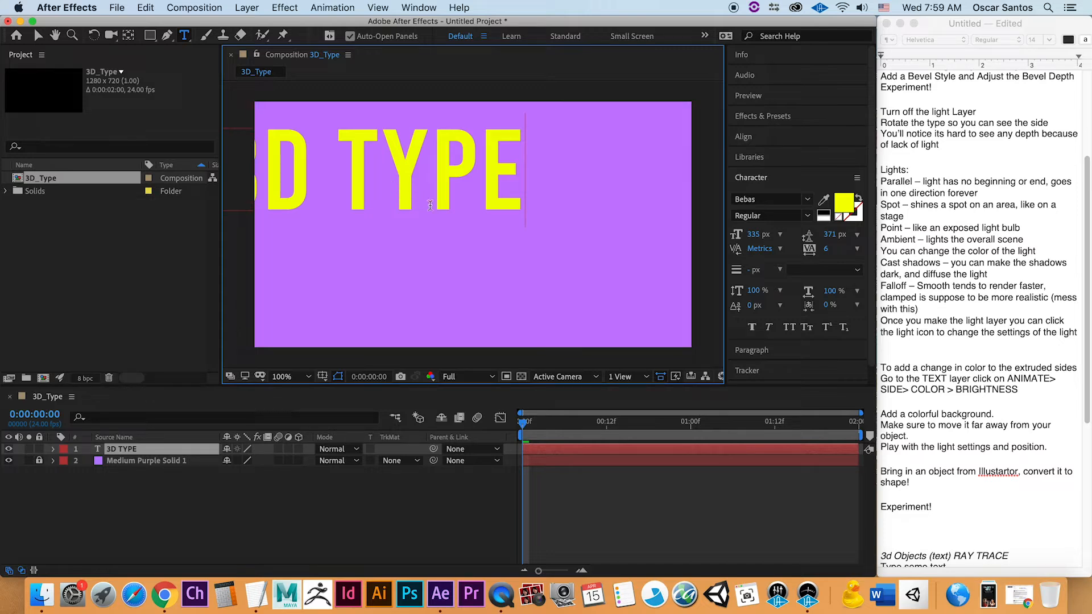
{"action": "left_click", "coordinate": [40, 37]}
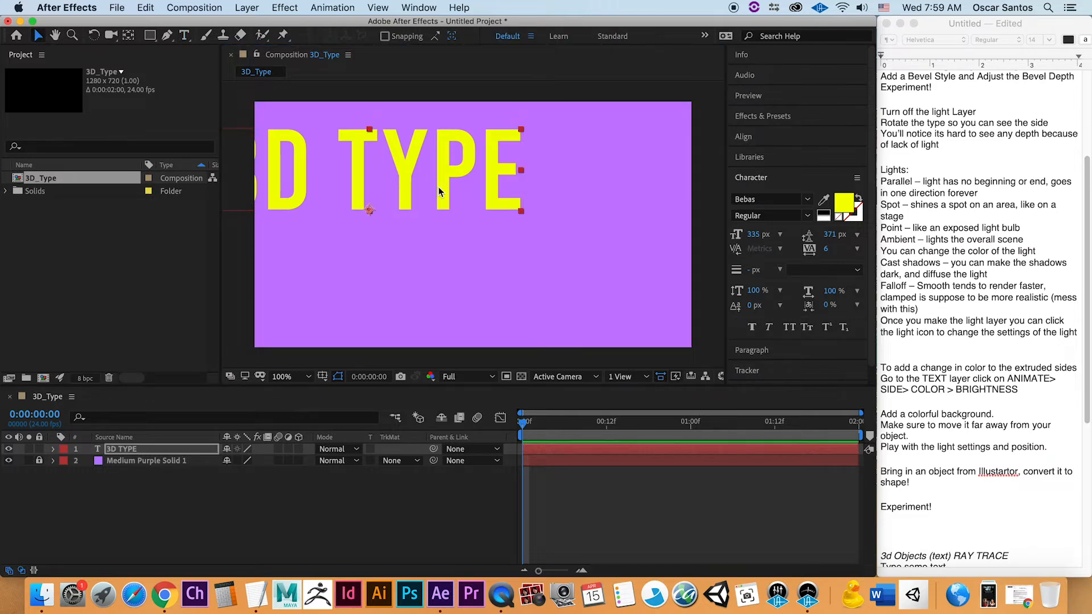
{"action": "left_click_drag", "start_coordinate": [443, 188], "coordinate": [508, 213]}
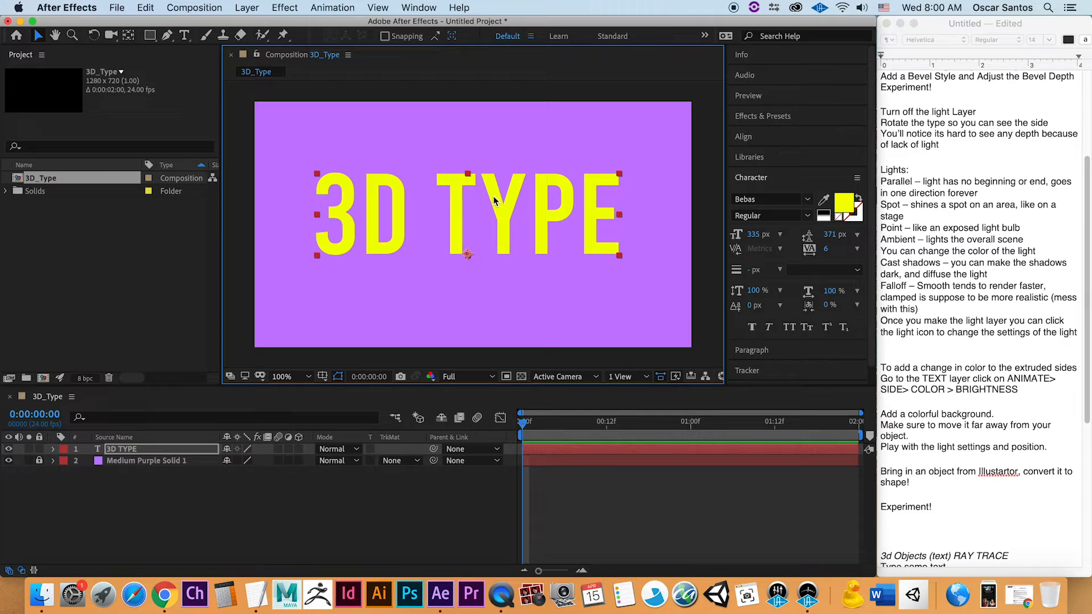
Center the anchor point of the 3D TYPE text within its layer content
{"action": "key", "text": "super+alt+Home"}
{"action": "right_click", "coordinate": [501, 214]}
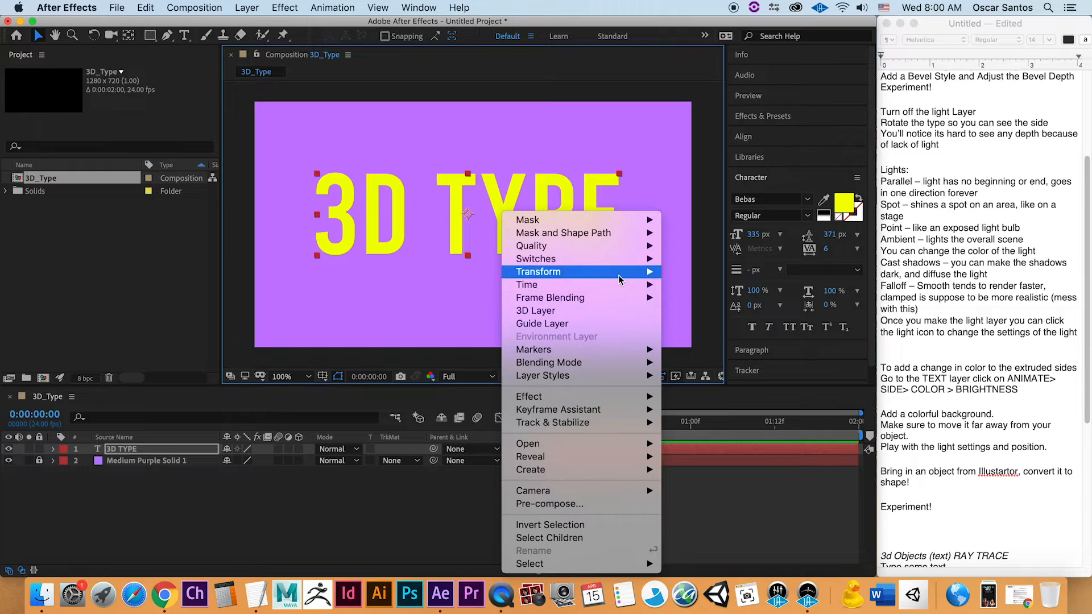
{"action": "mouse_move", "coordinate": [619, 275]}
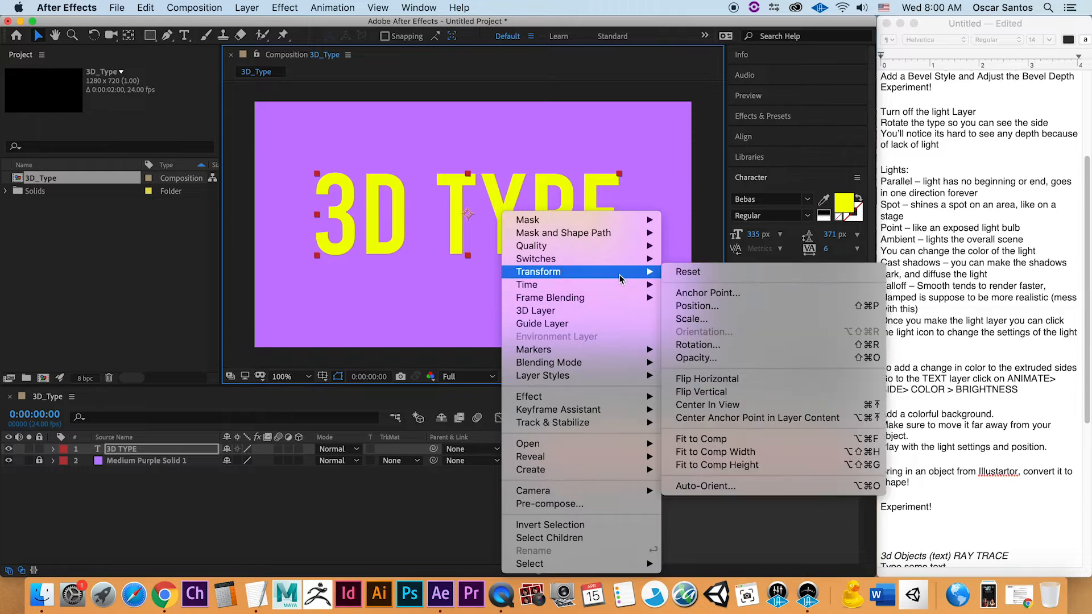
{"action": "left_click", "coordinate": [747, 425]}
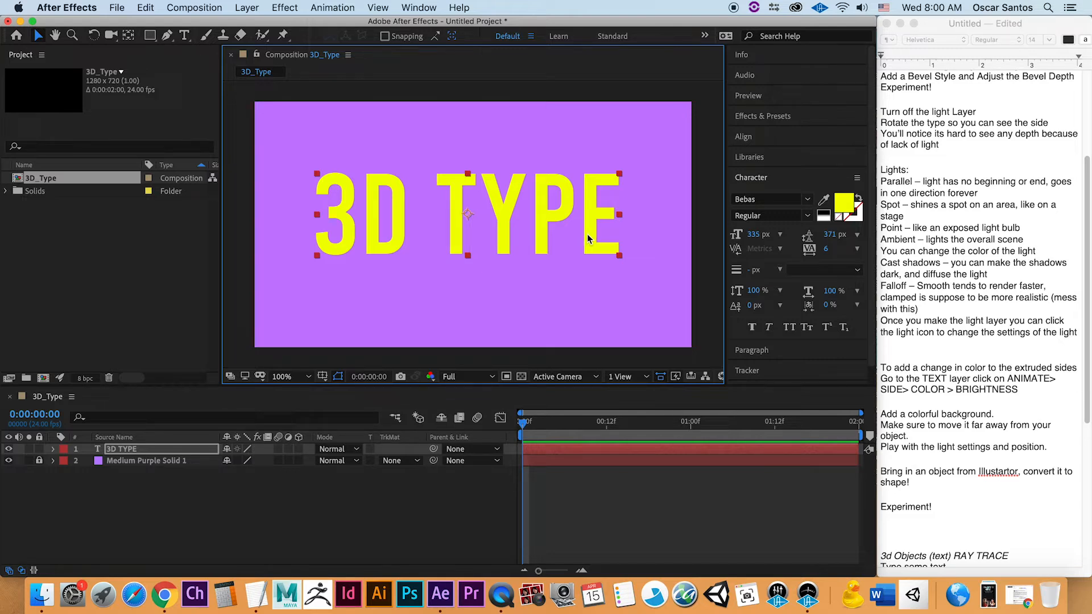
Align the text layer to the composition's horizontal and vertical center
{"action": "left_click", "coordinate": [751, 137]}
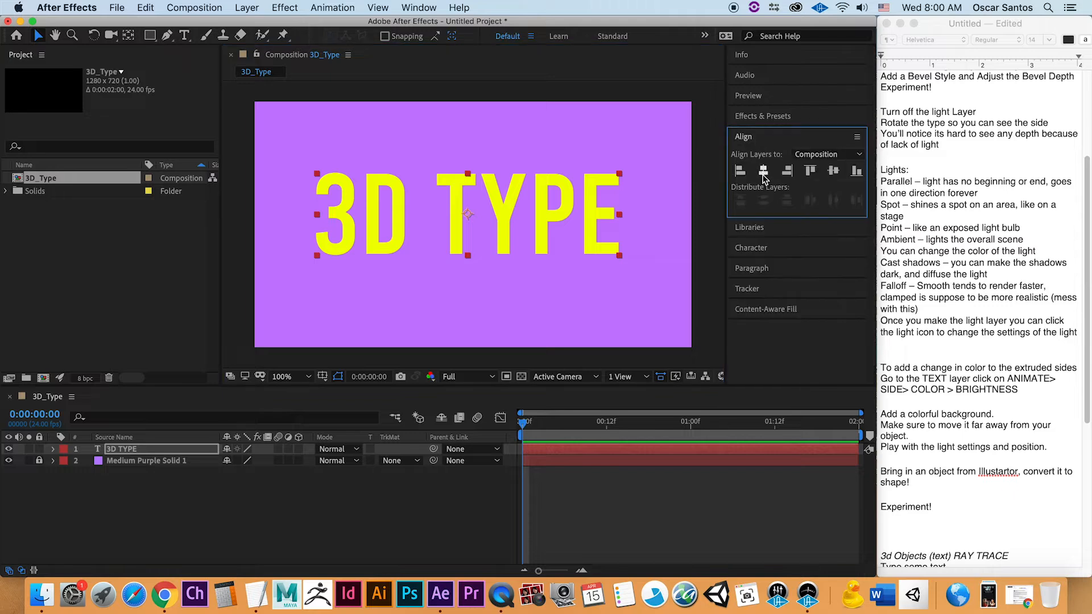
{"action": "left_click", "coordinate": [763, 172]}
{"action": "left_click", "coordinate": [833, 171]}
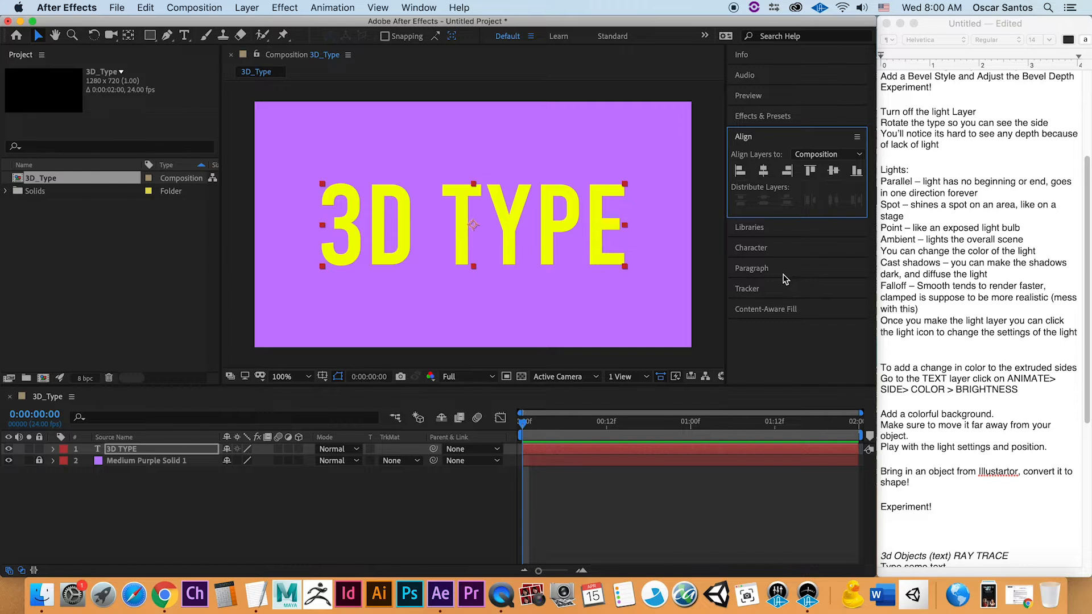
Turn the 3D TYPE text layer into a 3D layer
{"action": "left_click", "coordinate": [164, 464]}
{"action": "left_click", "coordinate": [163, 465]}
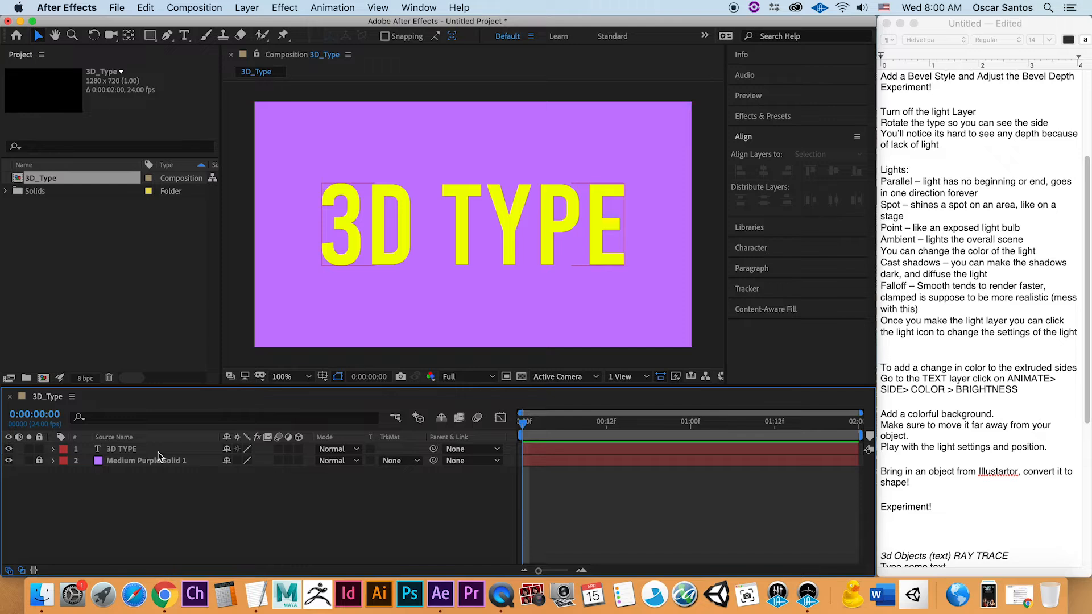
{"action": "left_click", "coordinate": [158, 450]}
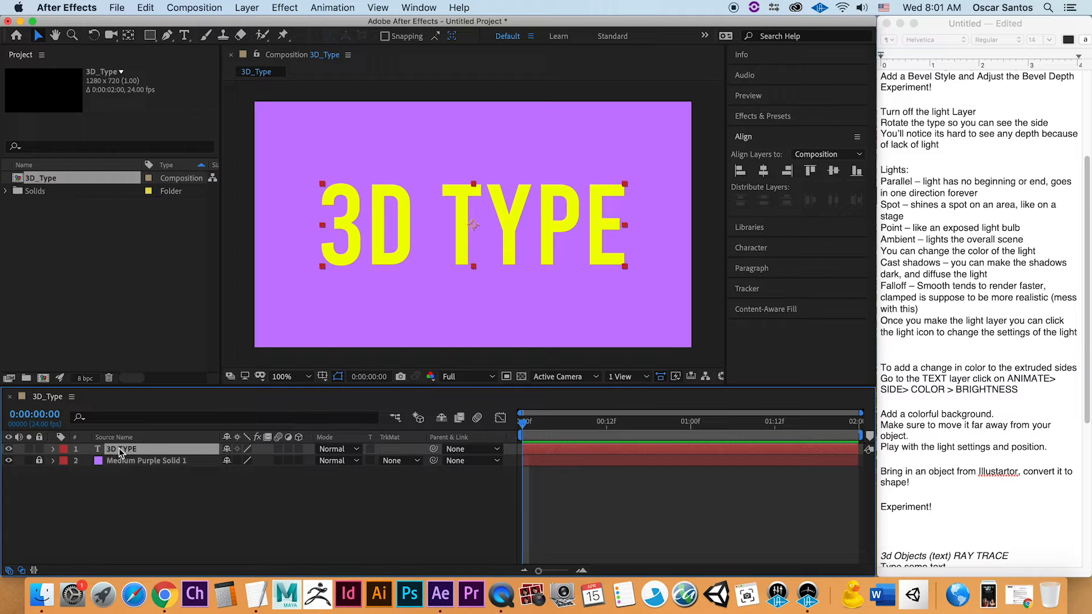
{"action": "left_click", "coordinate": [299, 449]}
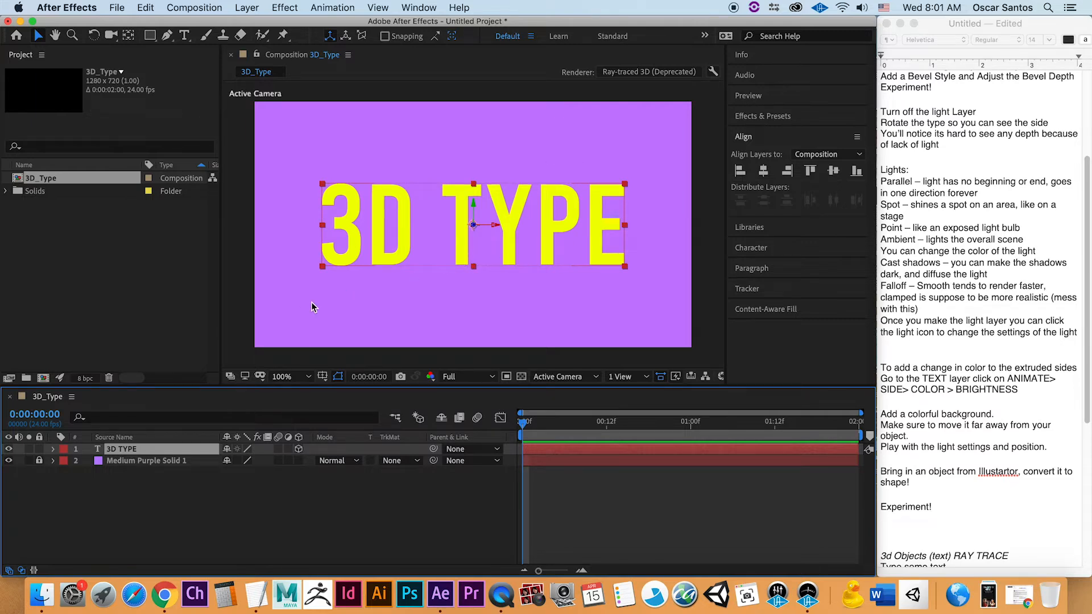
{"action": "left_click", "coordinate": [646, 73]}
{"action": "left_click", "coordinate": [459, 219]}
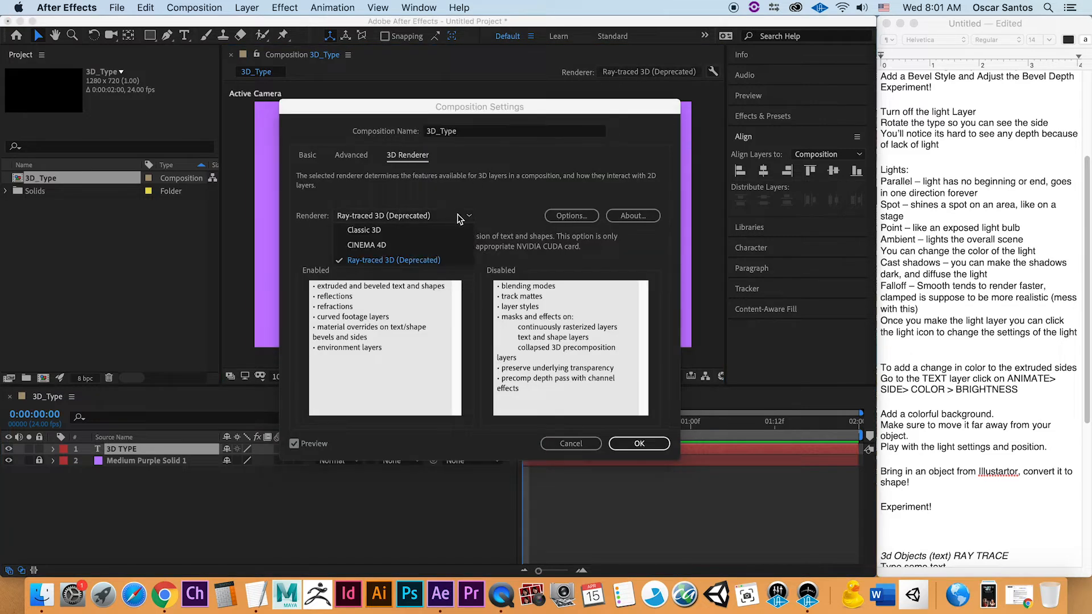
{"action": "left_click", "coordinate": [413, 240]}
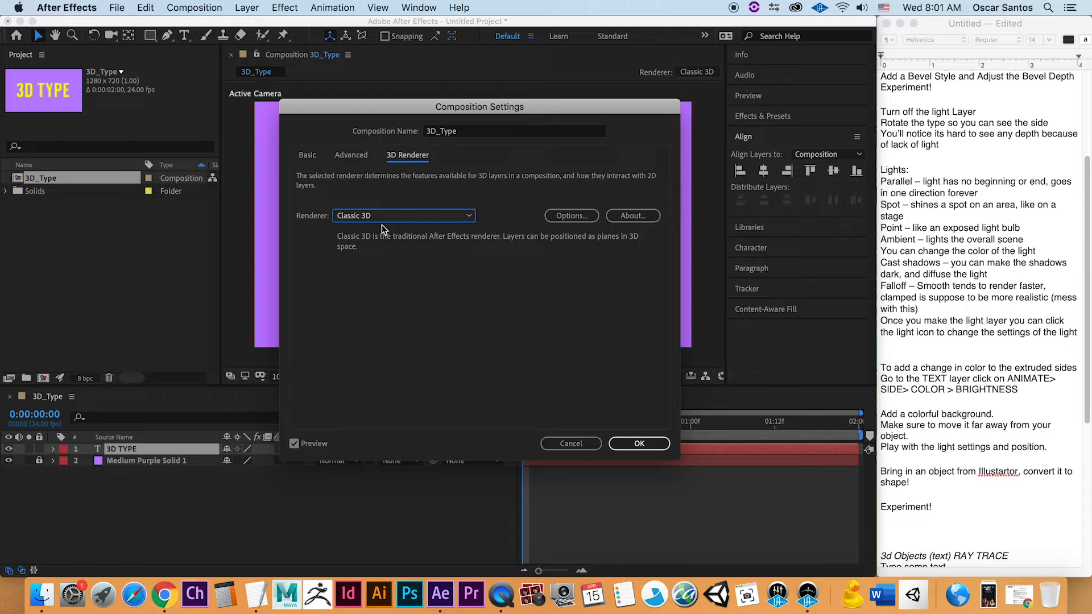
{"action": "left_click", "coordinate": [417, 221]}
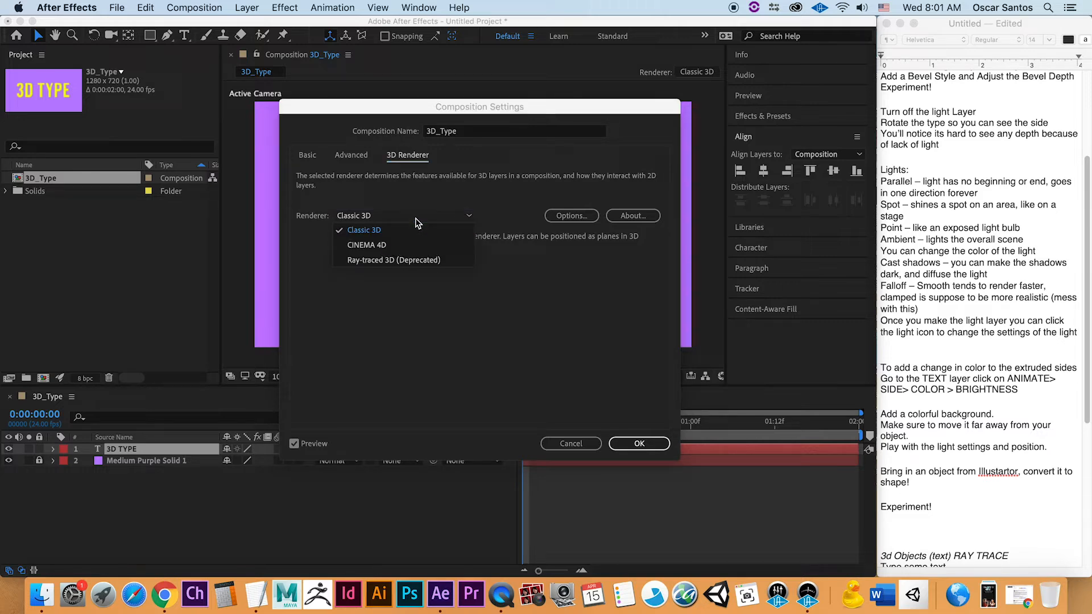
{"action": "left_click", "coordinate": [409, 245]}
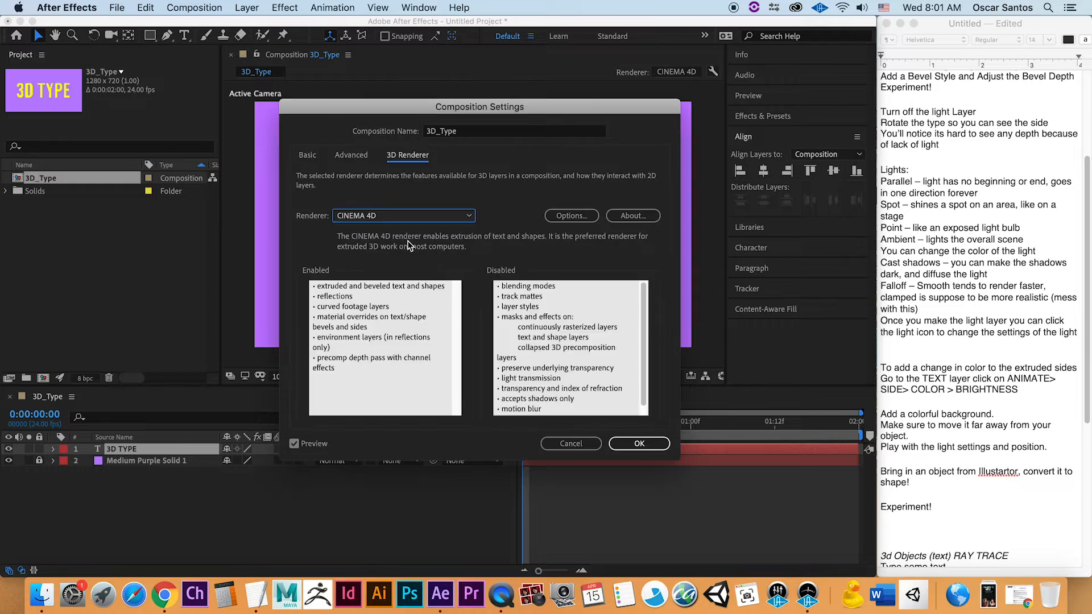
{"action": "left_click_drag", "start_coordinate": [438, 114], "coordinate": [615, 103]}
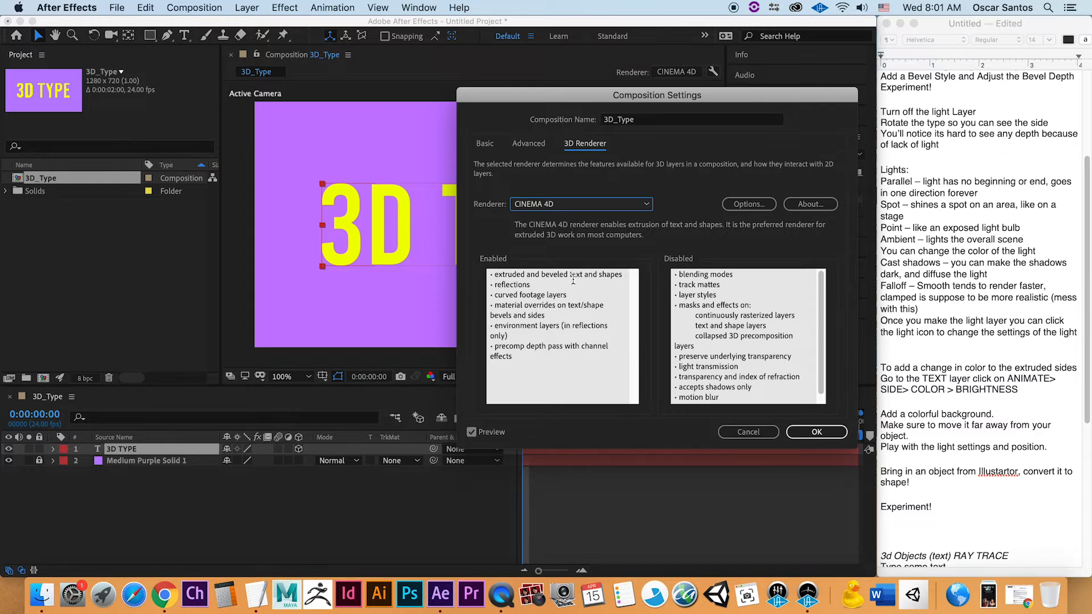
{"action": "key", "text": "Escape"}
Set the composition's 3D renderer to CINEMA 4D and accept the composition settings
{"action": "left_click", "coordinate": [670, 73]}
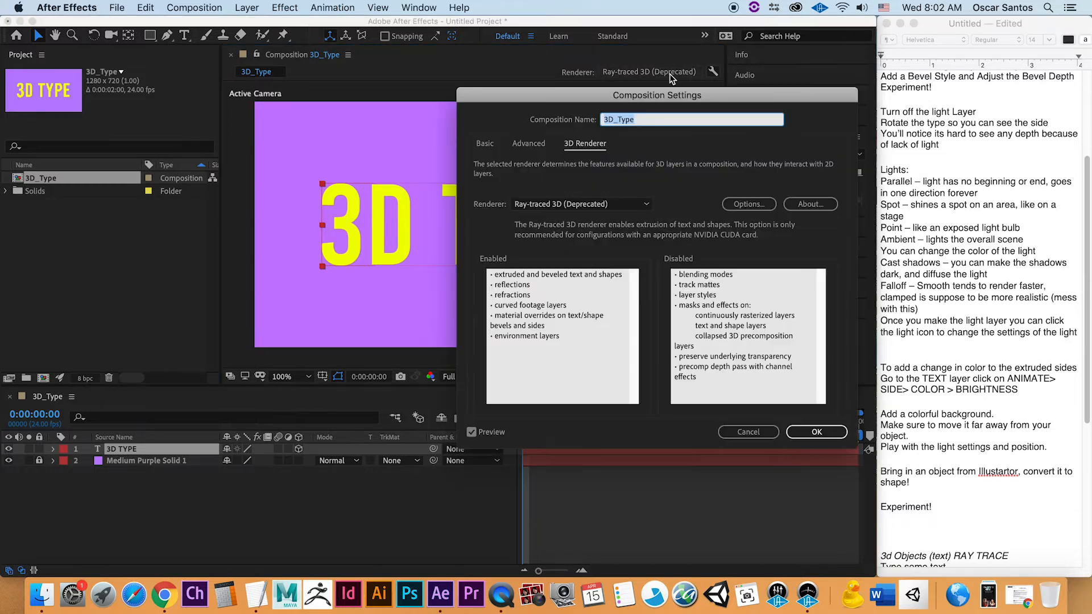
{"action": "left_click", "coordinate": [643, 205]}
{"action": "left_click", "coordinate": [615, 215]}
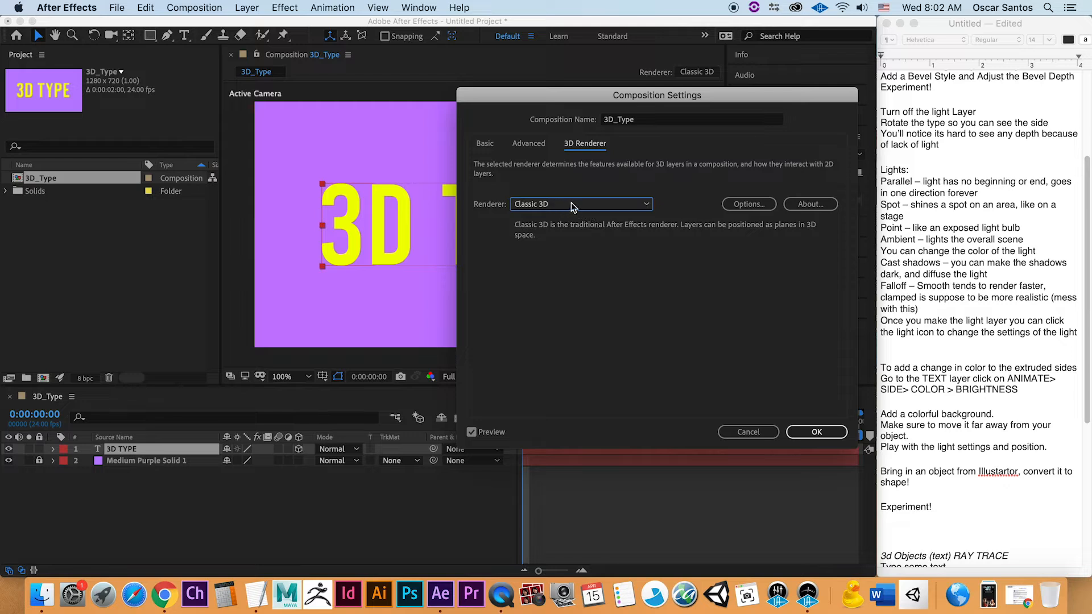
{"action": "left_click", "coordinate": [643, 208]}
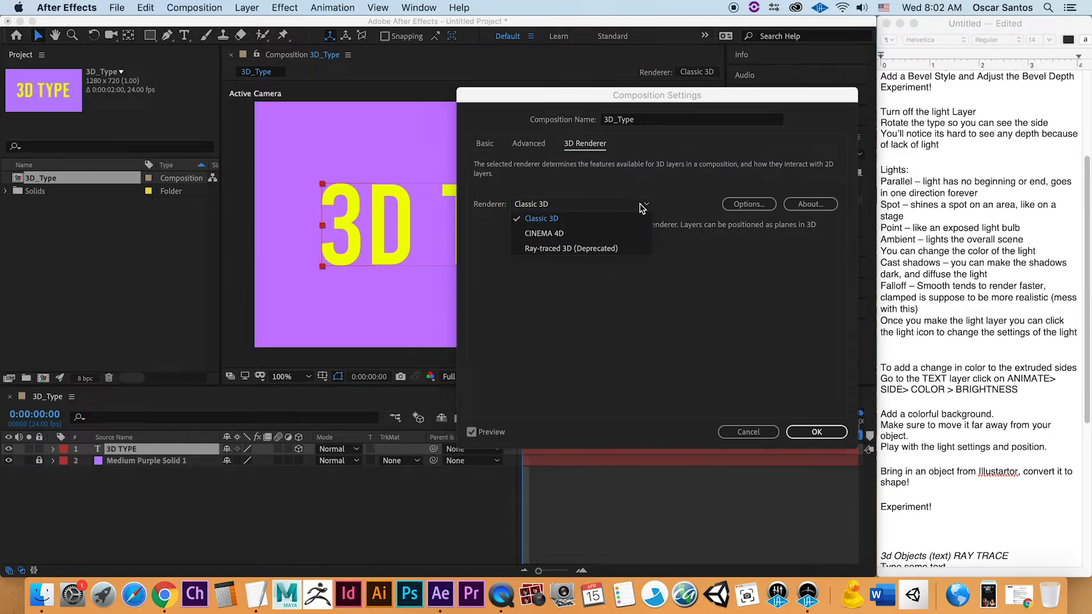
{"action": "left_click", "coordinate": [605, 233]}
{"action": "left_click", "coordinate": [823, 433]}
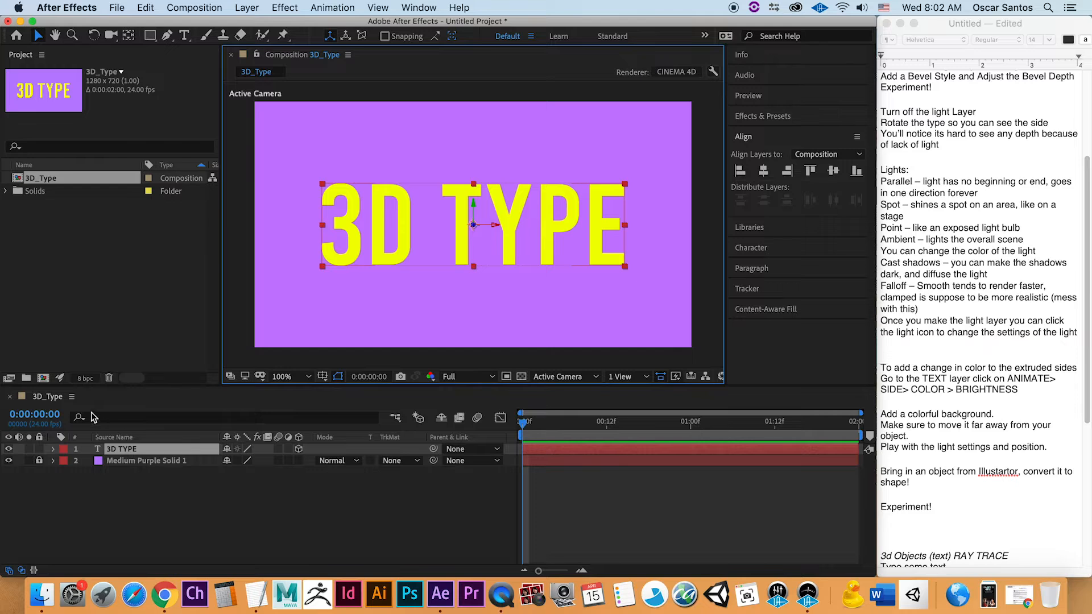
Review the basic, advanced and 3D renderer sections of the 3D_Type composition settings
{"action": "left_click", "coordinate": [72, 397]}
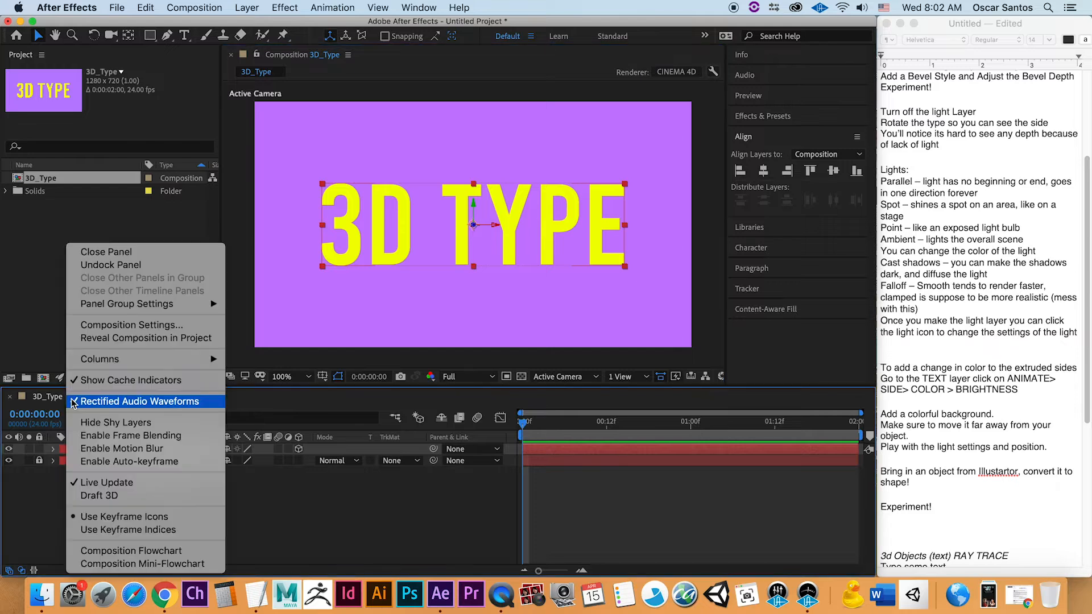
{"action": "left_click", "coordinate": [142, 327]}
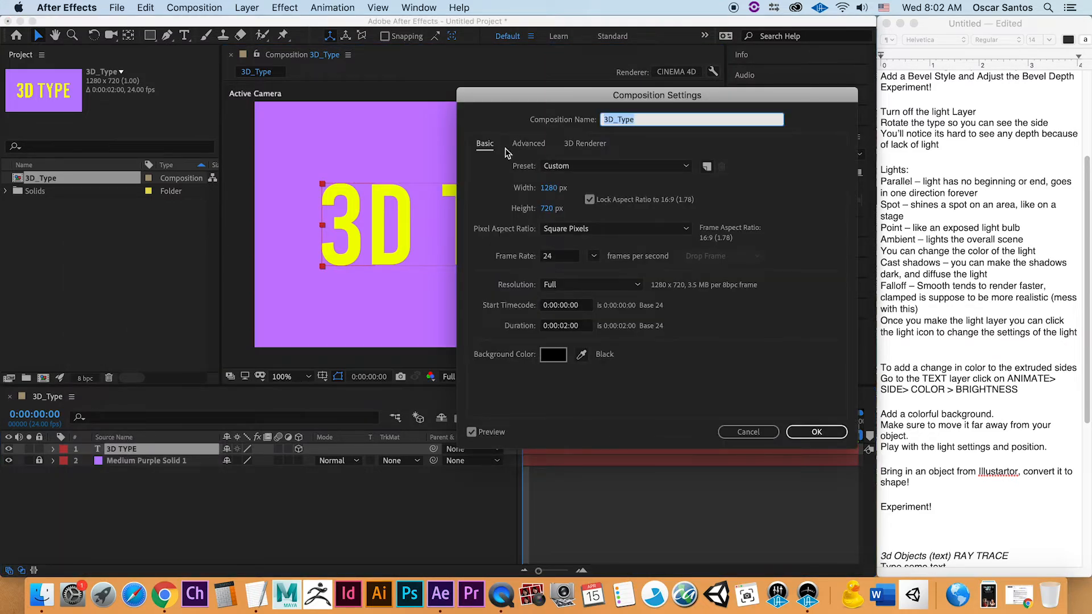
{"action": "left_click", "coordinate": [534, 145]}
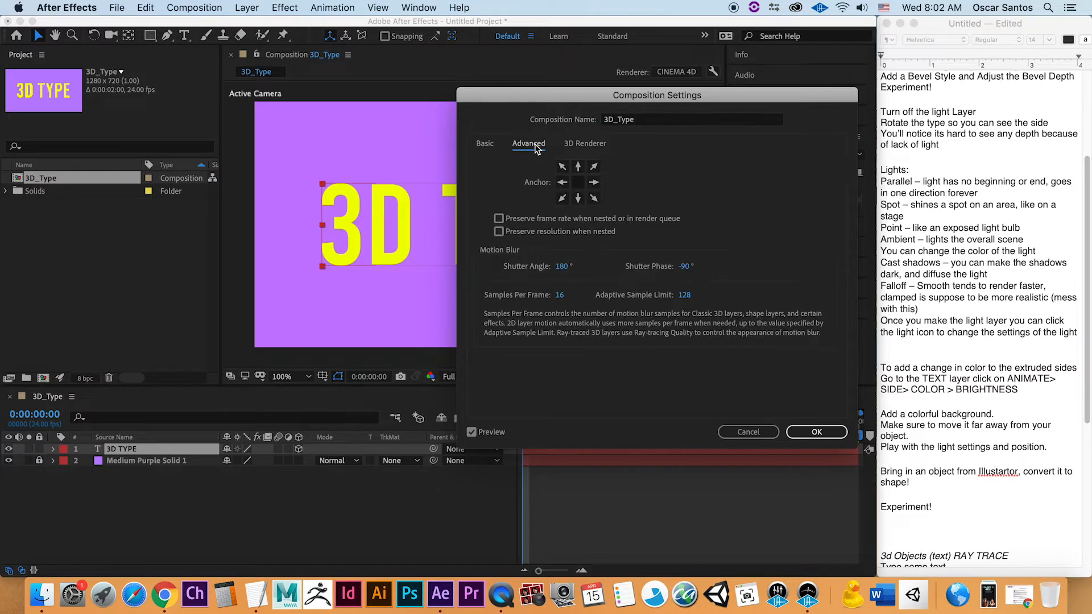
{"action": "left_click", "coordinate": [579, 145]}
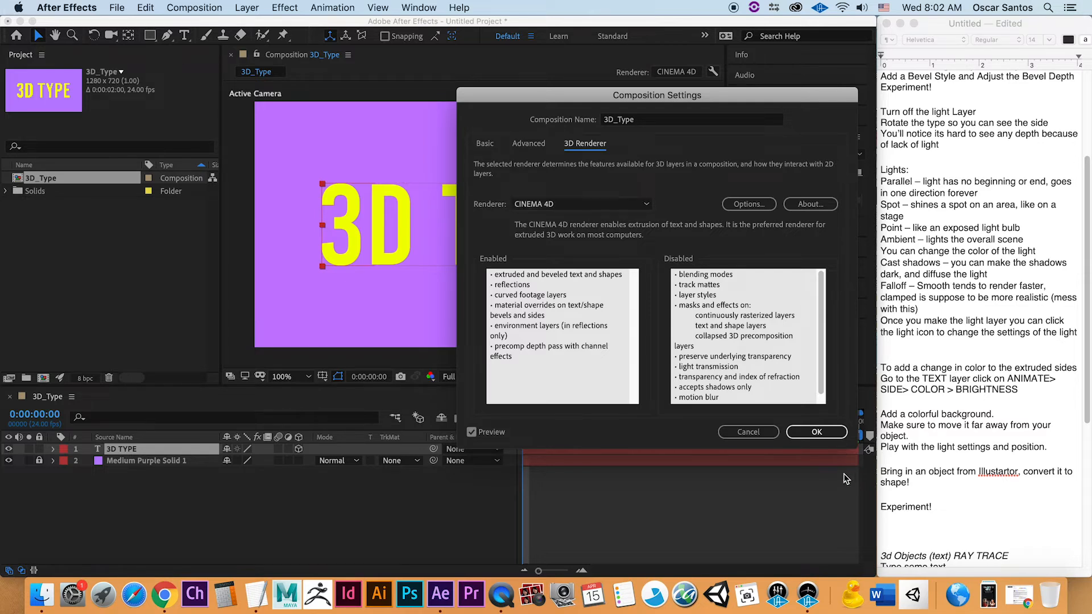
{"action": "left_click", "coordinate": [805, 433]}
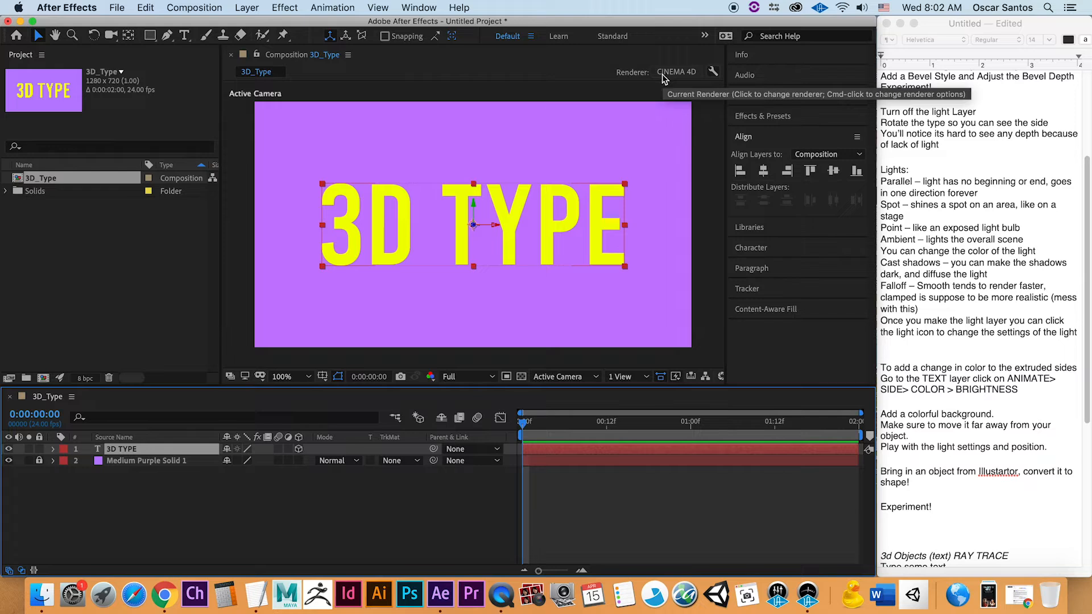
Set the extrusion depth of the 3D TYPE layer to 200 in its geometry options
{"action": "left_click", "coordinate": [54, 450]}
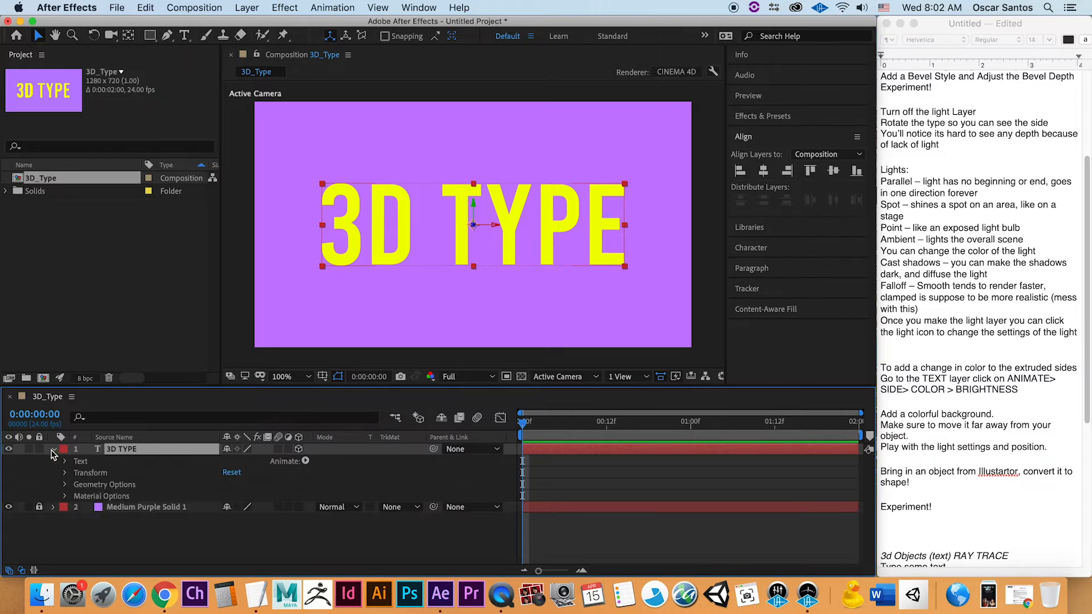
{"action": "left_click", "coordinate": [65, 485]}
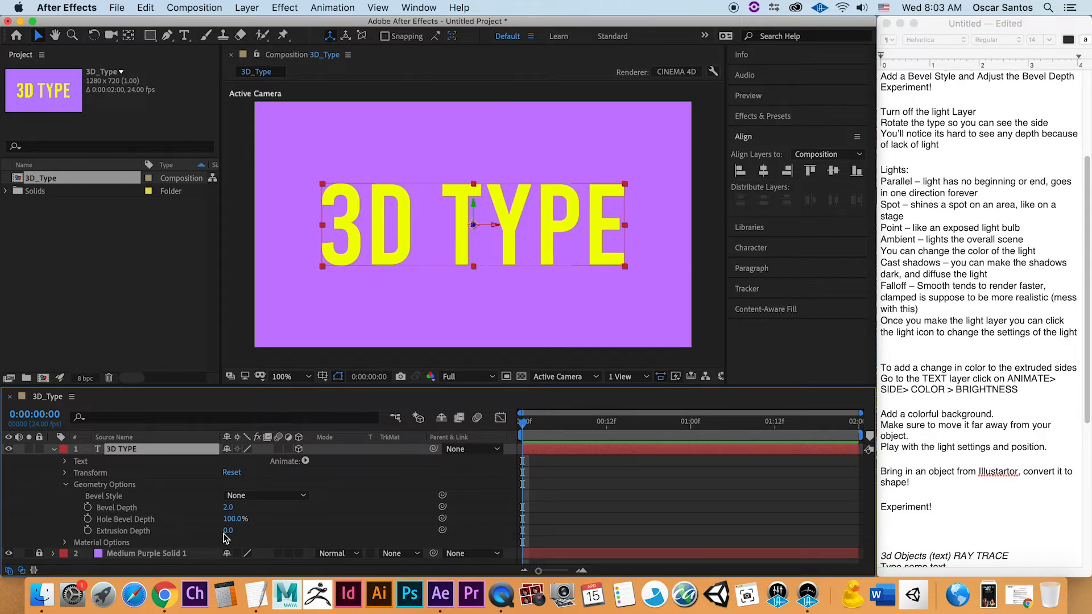
{"action": "left_click_drag", "start_coordinate": [228, 530], "coordinate": [343, 542]}
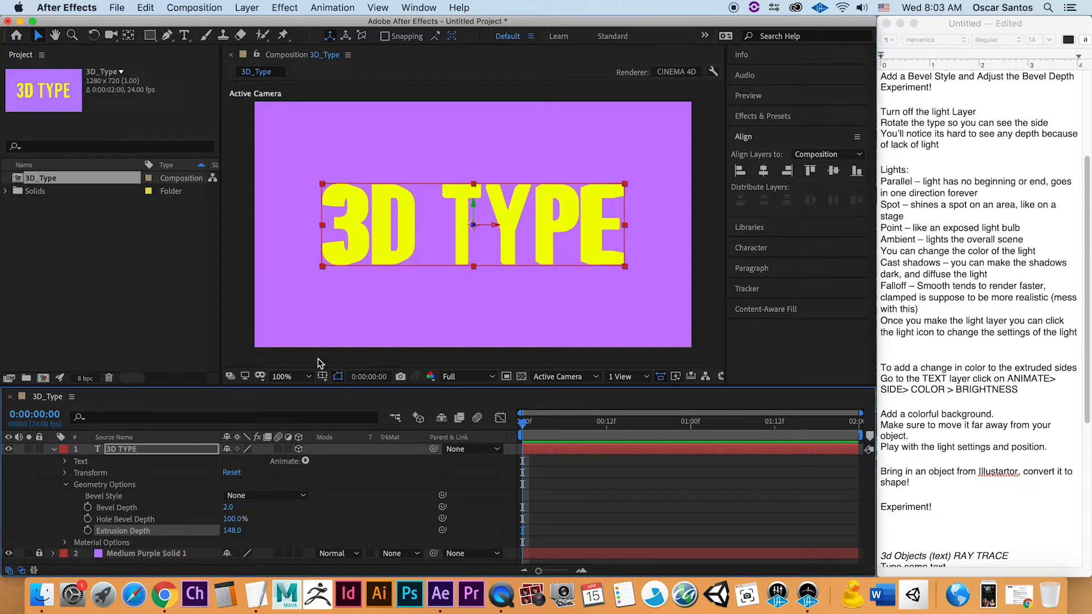
{"action": "left_click_drag", "start_coordinate": [232, 531], "coordinate": [260, 532]}
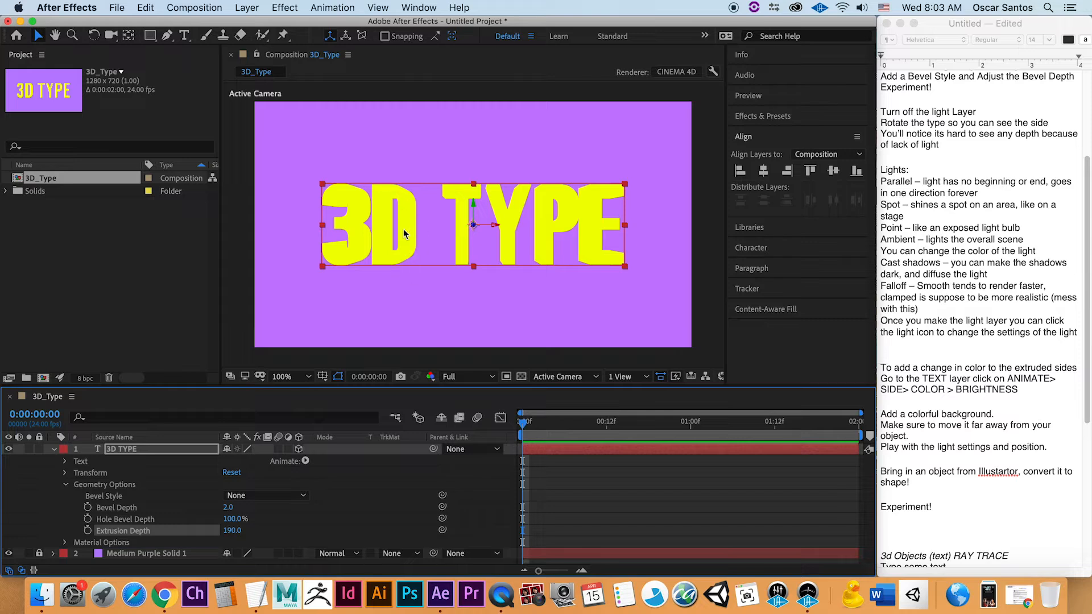
{"action": "left_click", "coordinate": [232, 530]}
{"action": "type", "text": "200"}
{"action": "key", "text": "Return"}
Inspect the extruded text from Custom View 1 and return to the Active Camera view
{"action": "left_click", "coordinate": [563, 378]}
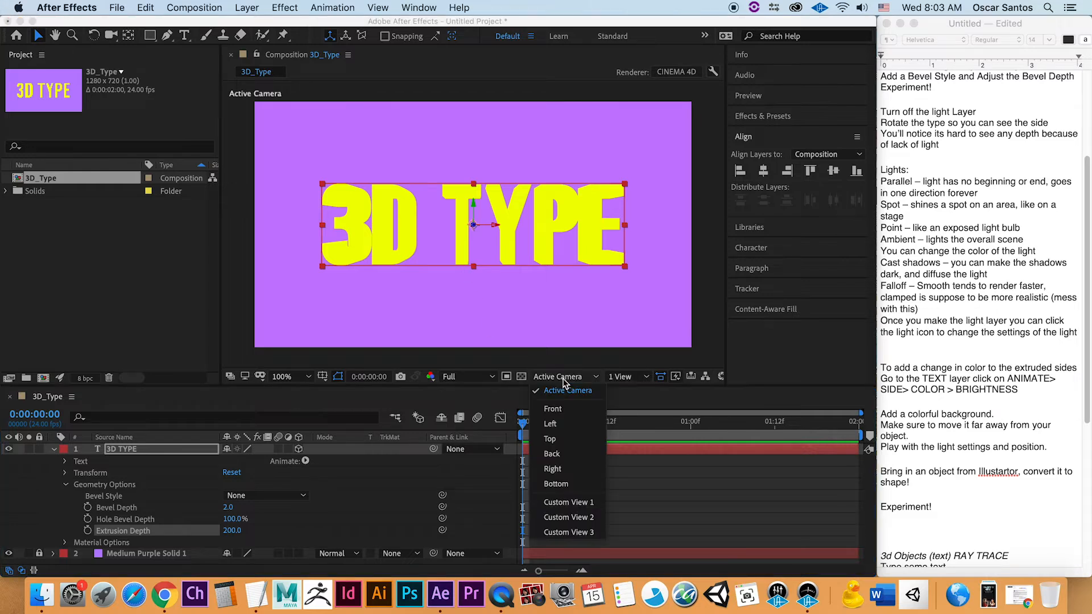
{"action": "left_click", "coordinate": [562, 502]}
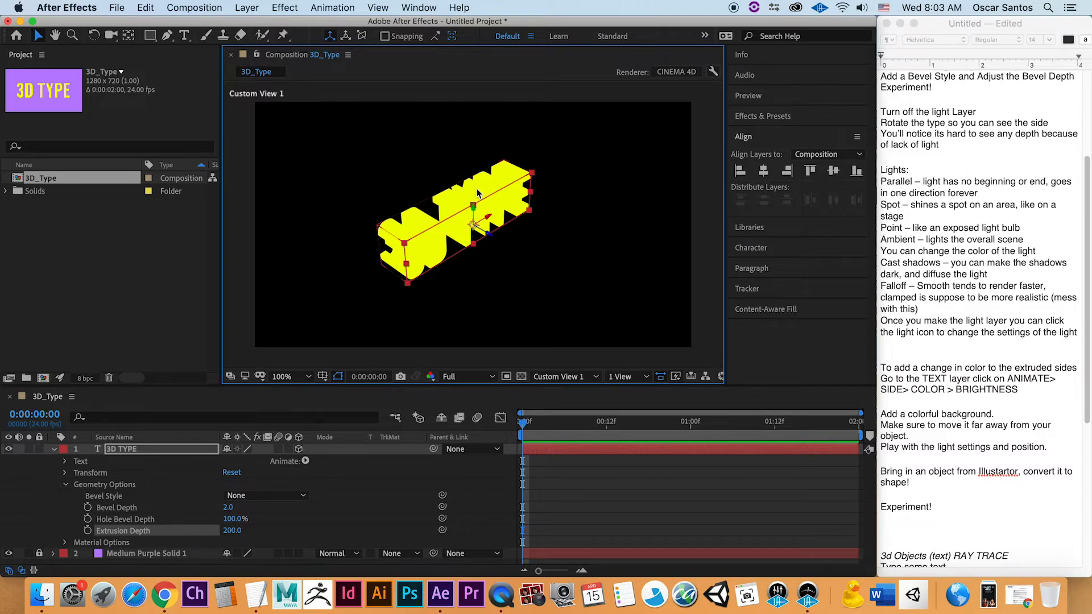
{"action": "left_click", "coordinate": [565, 375]}
{"action": "left_click", "coordinate": [565, 388]}
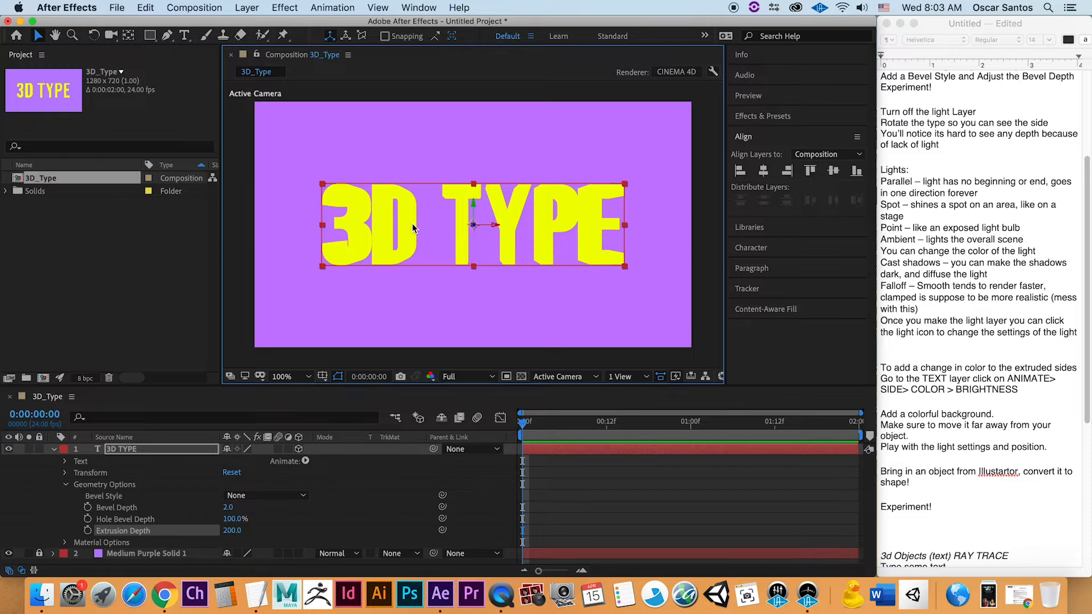
Collapse the properties of the 3D TYPE layer and lock the layer
{"action": "left_click", "coordinate": [62, 451]}
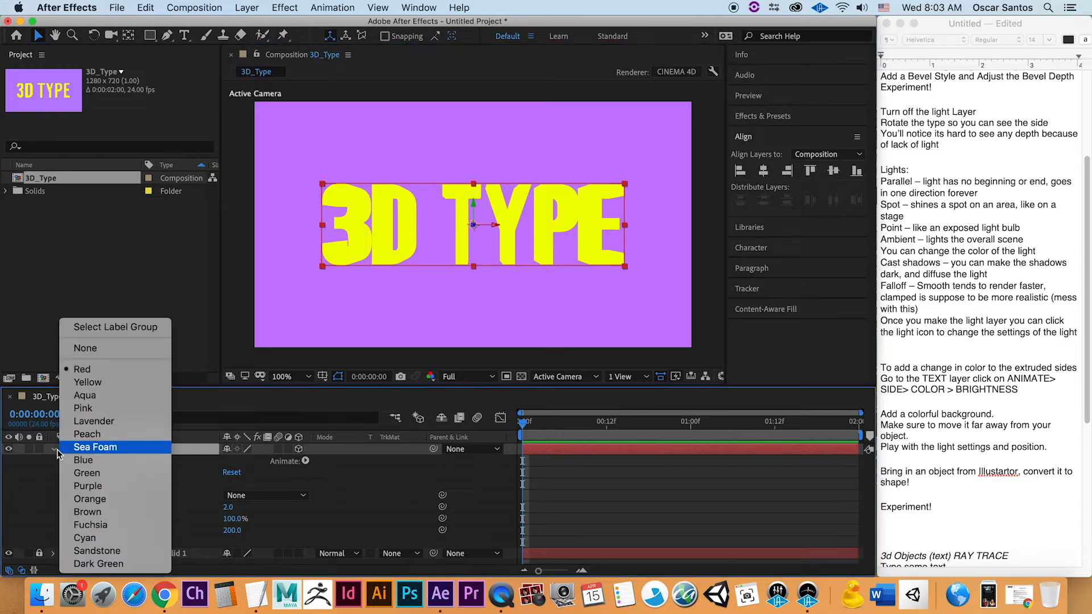
{"action": "left_click", "coordinate": [54, 450]}
{"action": "left_click", "coordinate": [54, 449]}
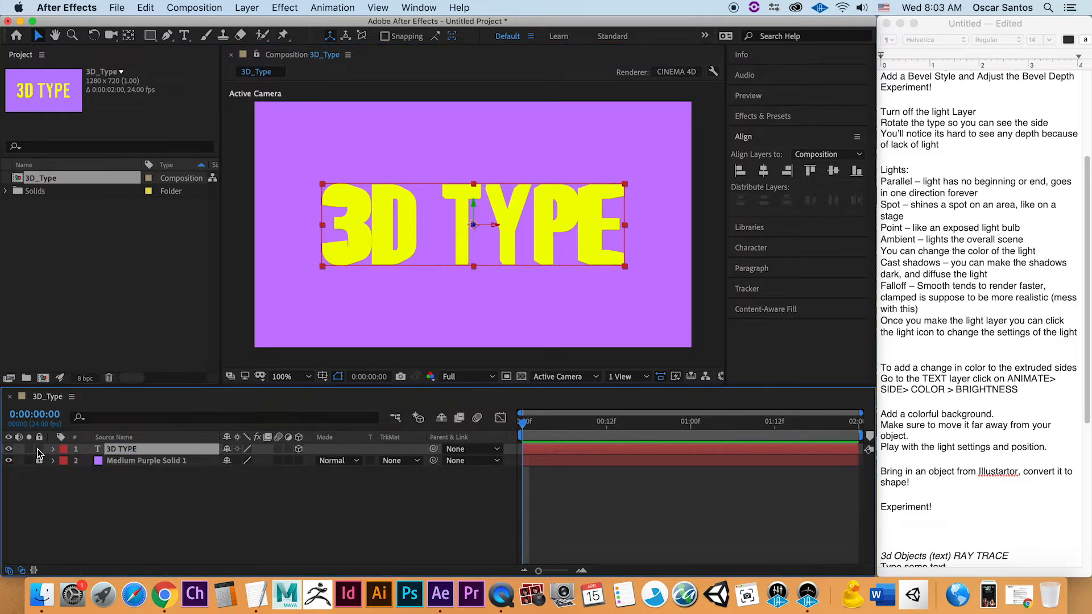
{"action": "left_click", "coordinate": [38, 450]}
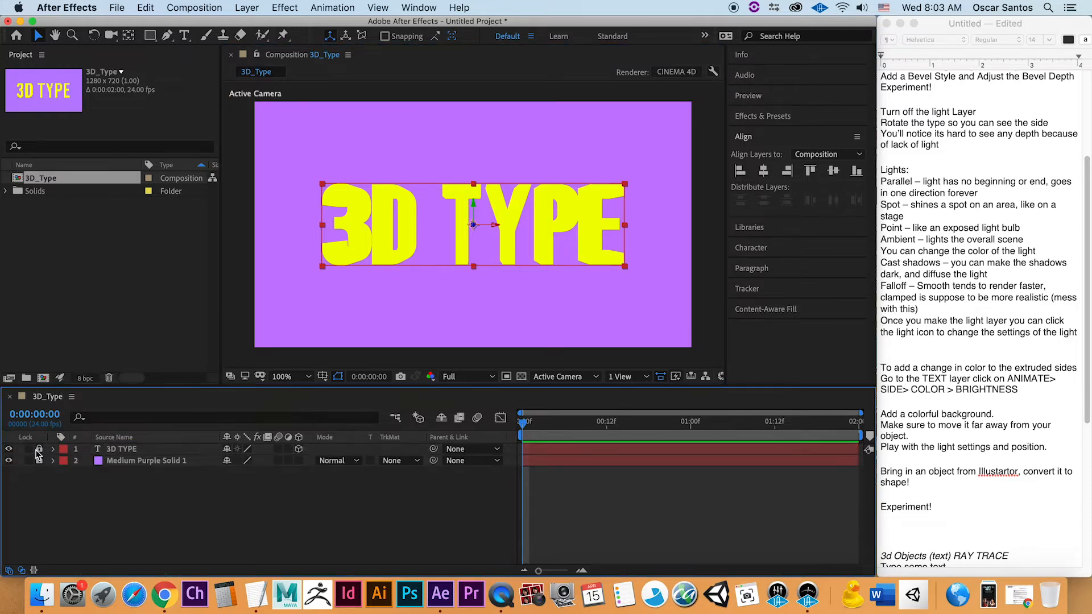
{"action": "right_click", "coordinate": [141, 487]}
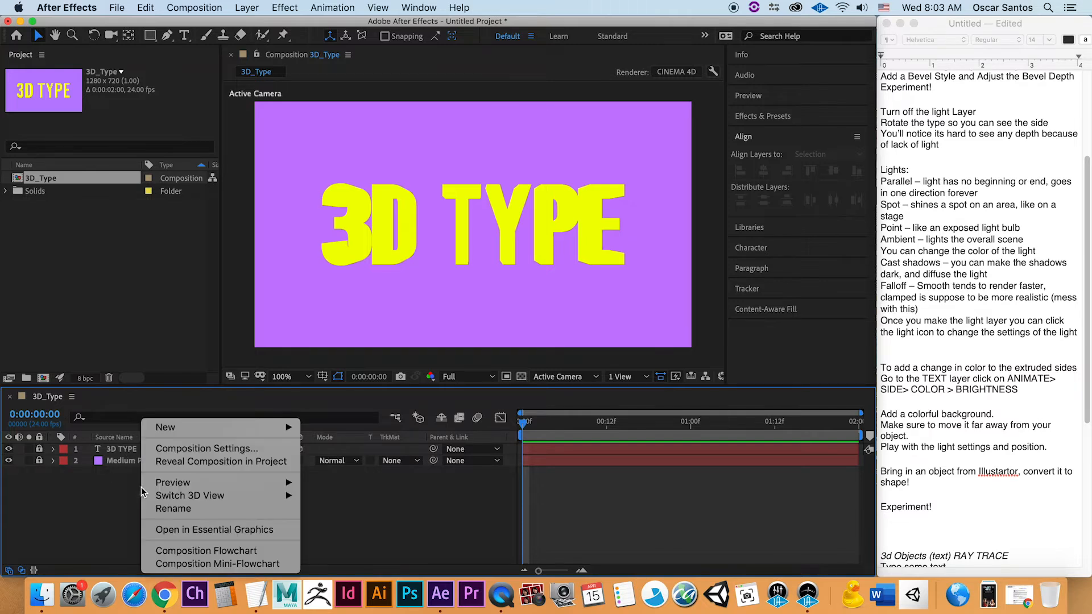
{"action": "right_click", "coordinate": [126, 494]}
{"action": "left_click", "coordinate": [114, 497]}
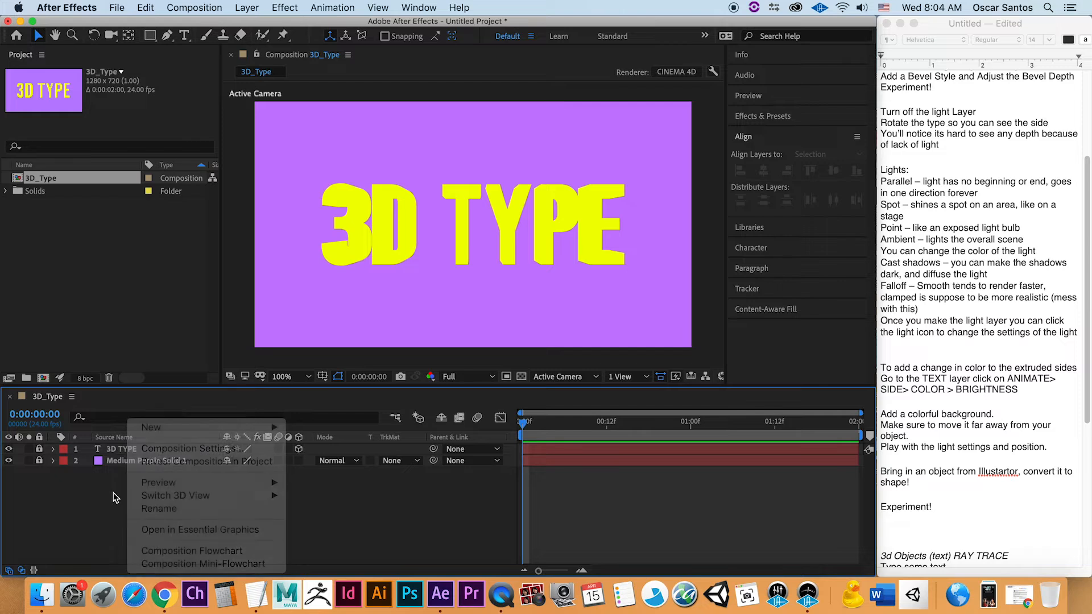
{"action": "right_click", "coordinate": [113, 497]}
{"action": "mouse_move", "coordinate": [177, 427]}
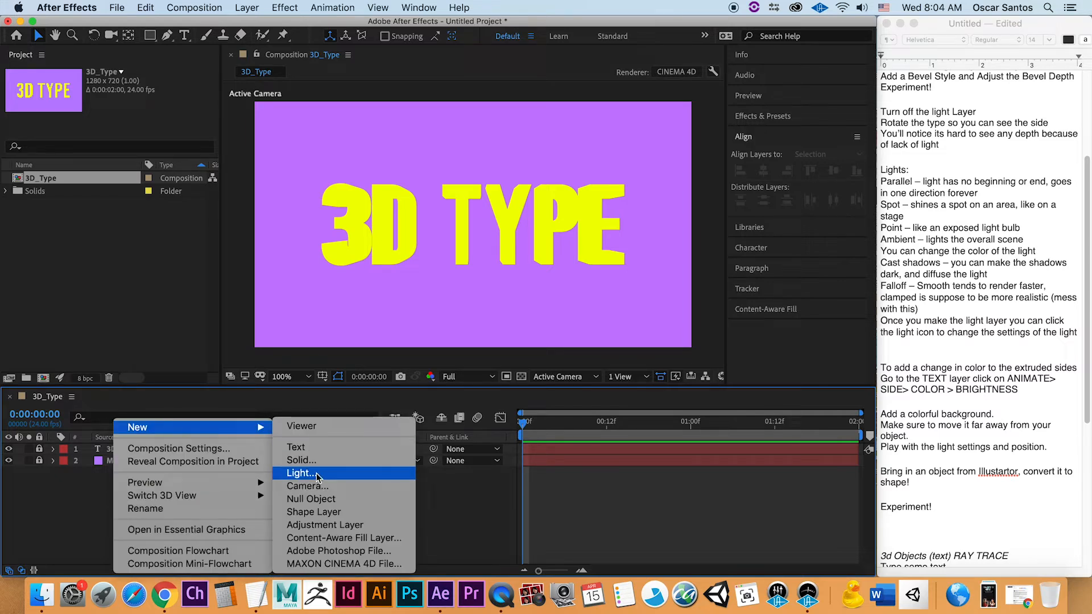
{"action": "left_click", "coordinate": [92, 483]}
{"action": "left_click", "coordinate": [247, 8]}
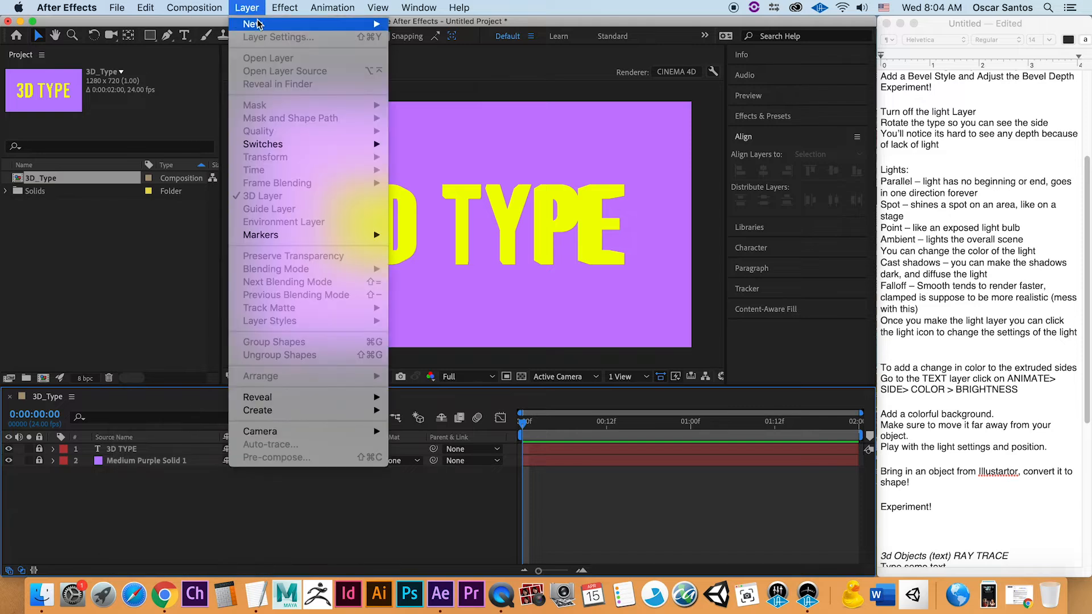
{"action": "left_click", "coordinate": [120, 471]}
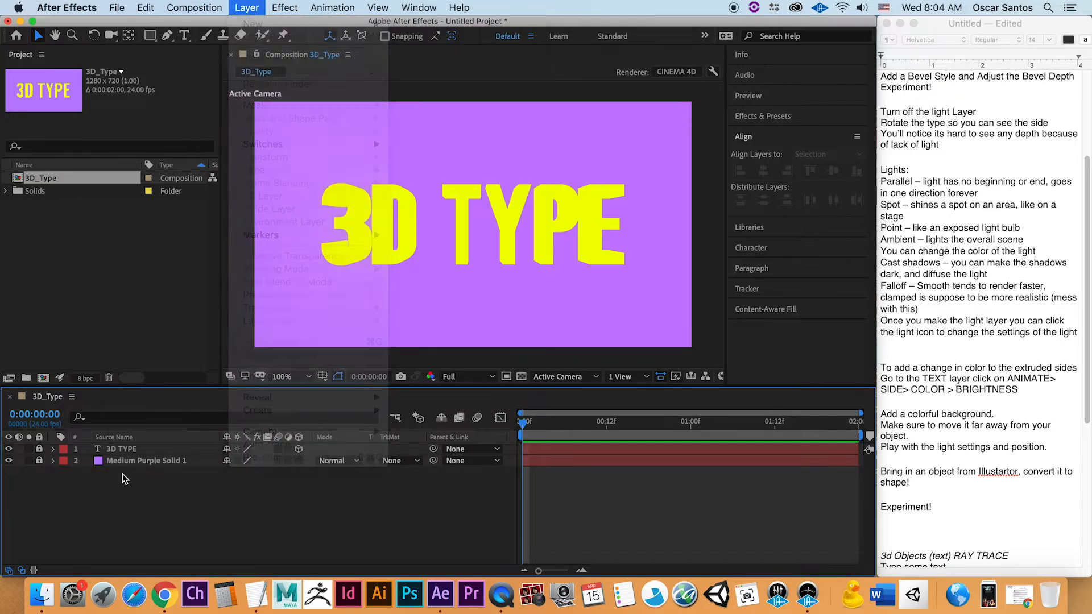
Add a white Spot light layer with 100% intensity, a 90° cone angle, 50% cone feather and no falloff
{"action": "right_click", "coordinate": [131, 475]}
{"action": "mouse_move", "coordinate": [165, 427]}
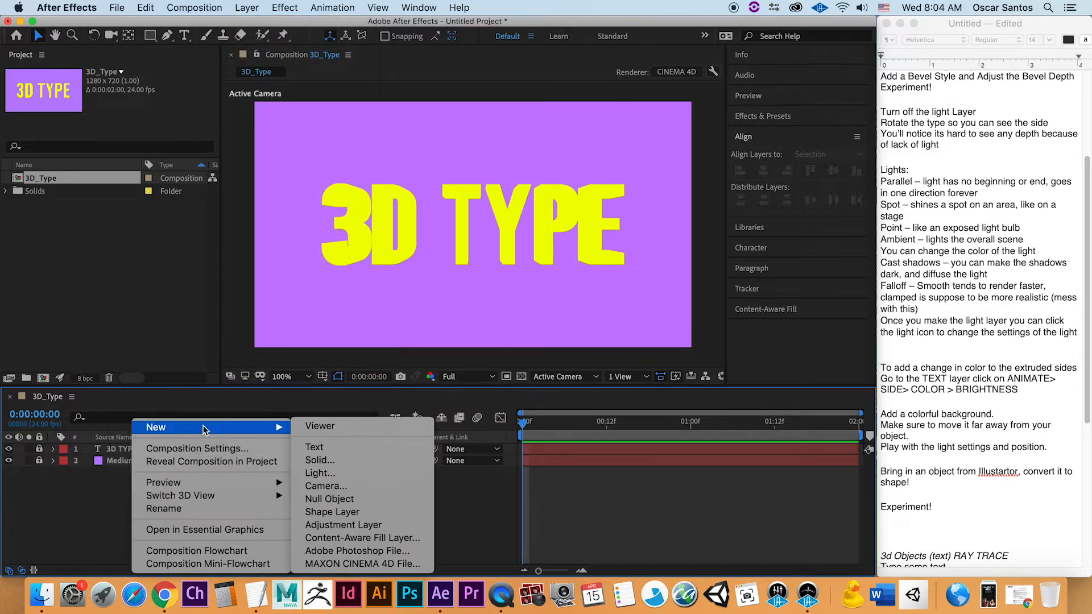
{"action": "left_click", "coordinate": [343, 474]}
{"action": "left_click_drag", "start_coordinate": [503, 210], "coordinate": [486, 172]}
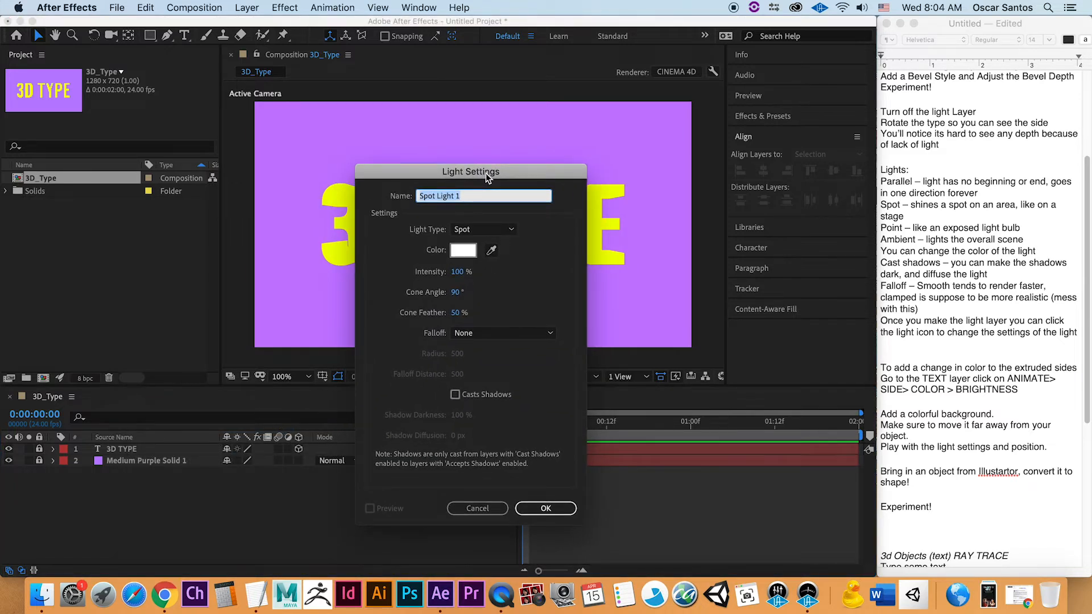
{"action": "left_click", "coordinate": [495, 234]}
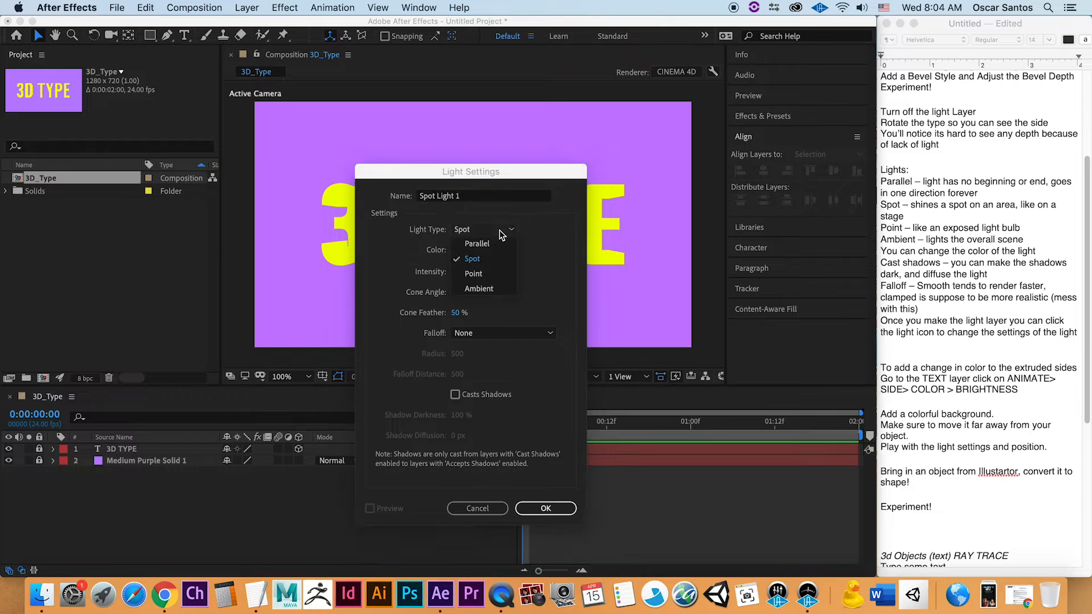
{"action": "left_click", "coordinate": [485, 261]}
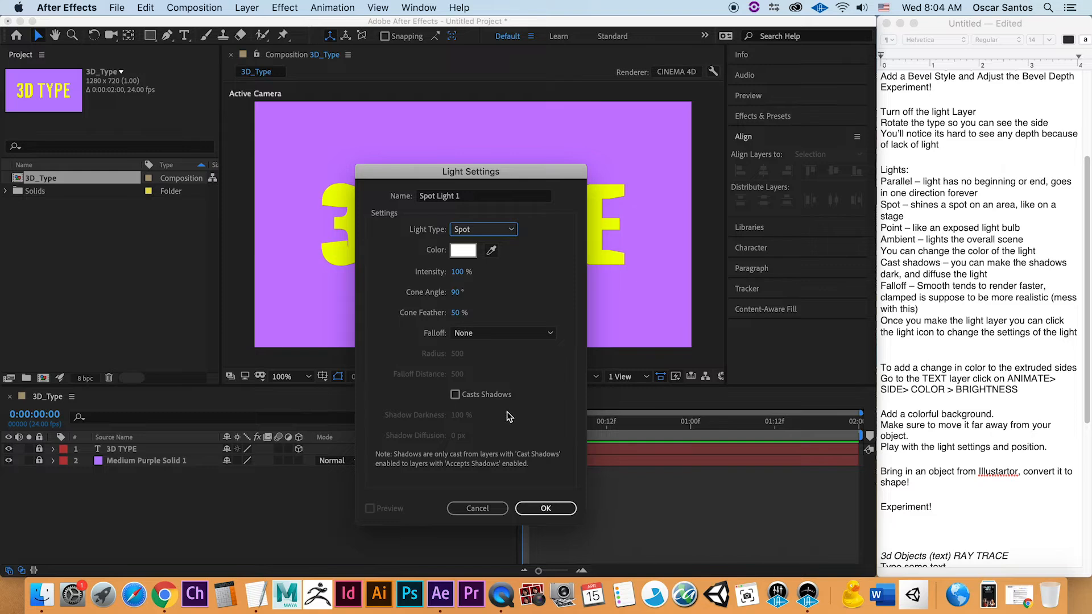
{"action": "left_click", "coordinate": [547, 509]}
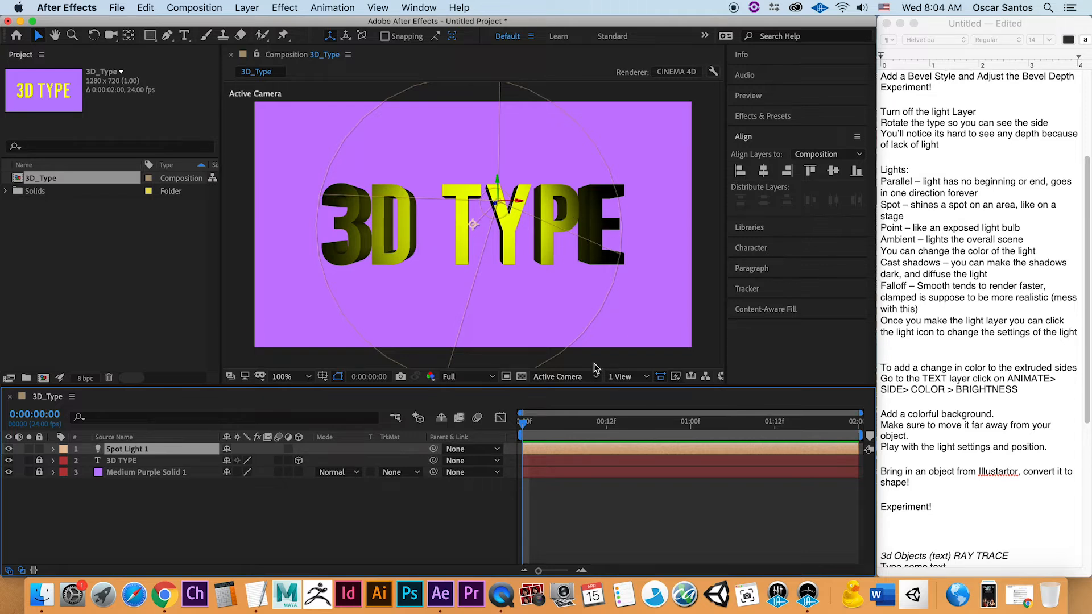
Examine the spot light's cone and its direction on the text from Custom View 1, and return to Active Camera
{"action": "left_click", "coordinate": [584, 379]}
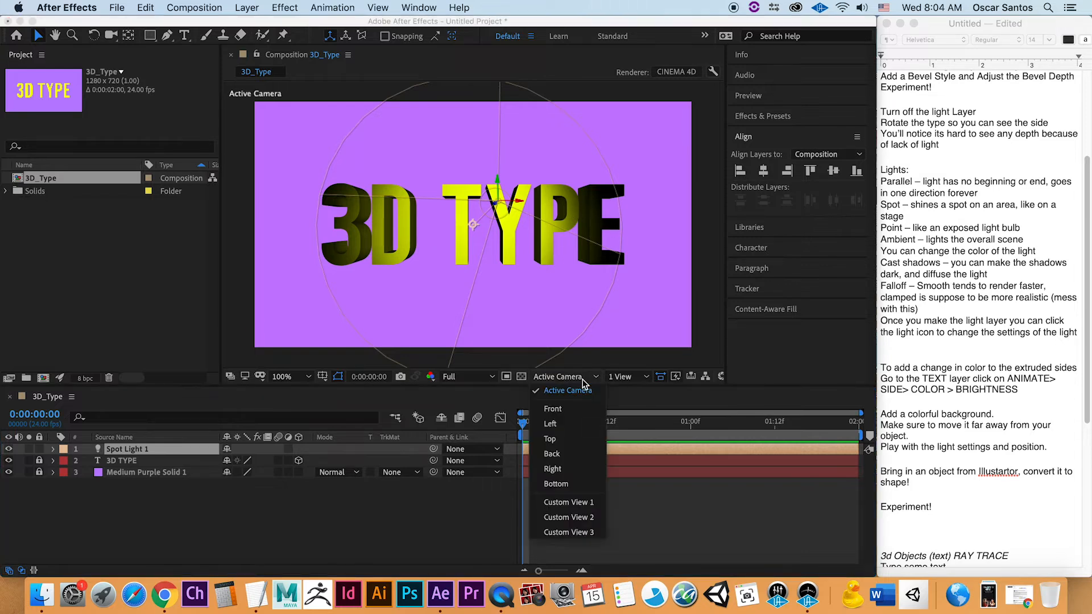
{"action": "left_click", "coordinate": [579, 506]}
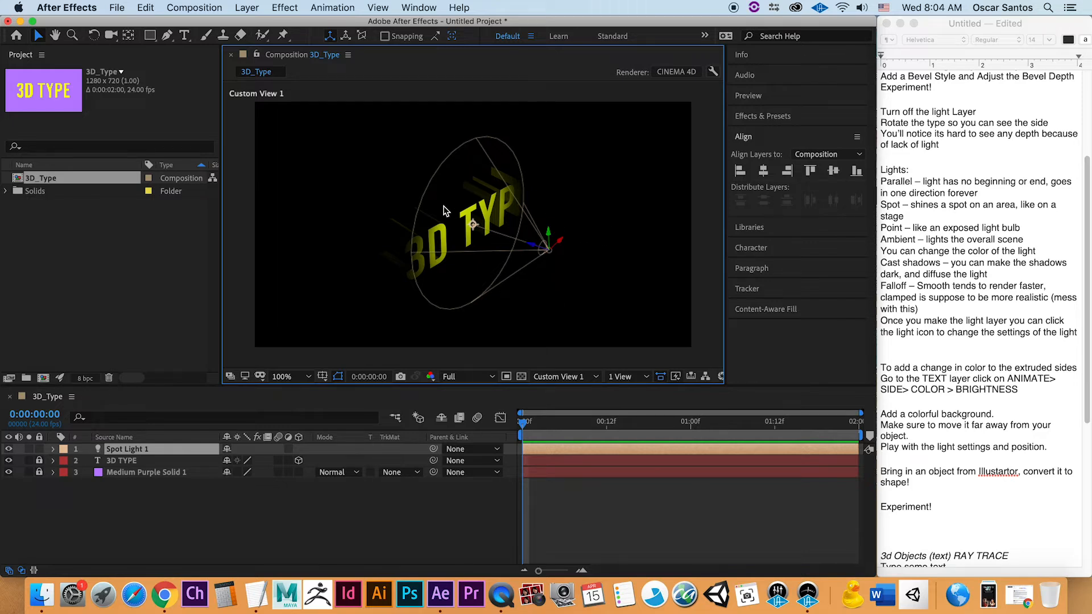
{"action": "left_click", "coordinate": [579, 377]}
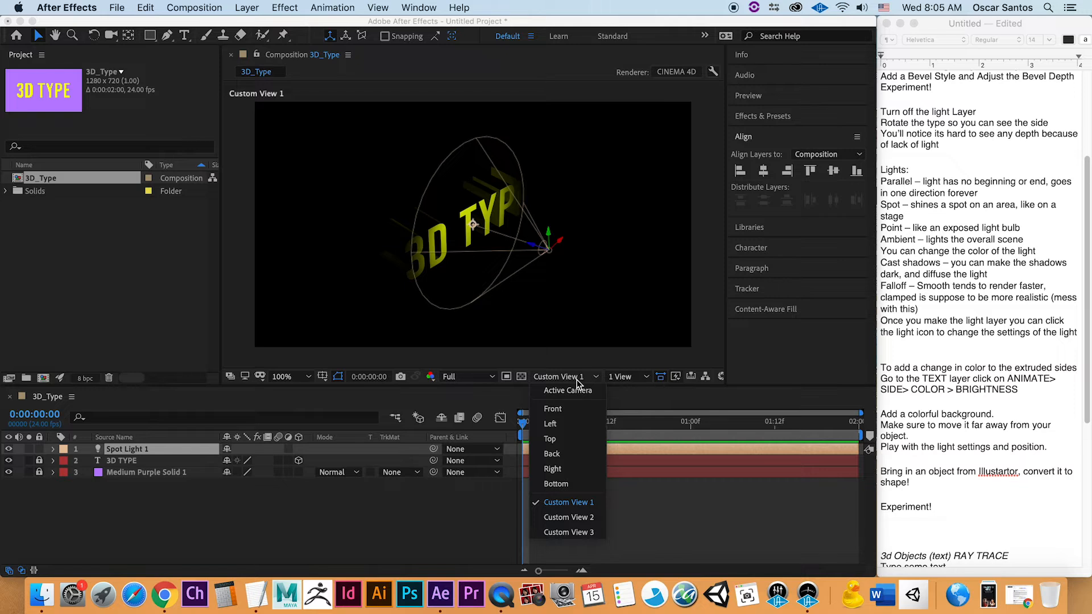
{"action": "left_click", "coordinate": [579, 392]}
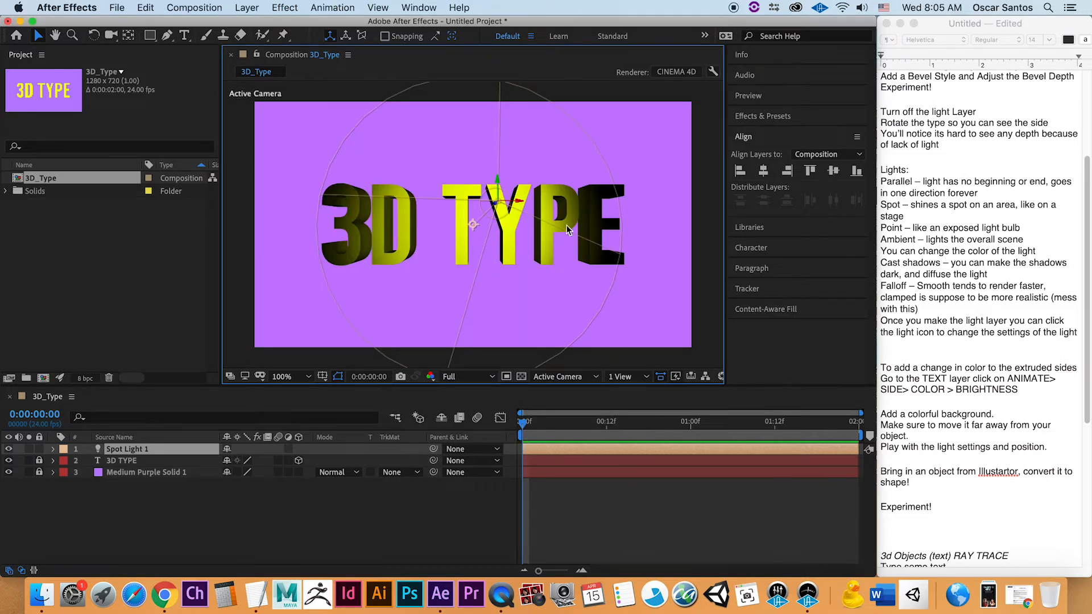
Set the cone angle of the Spot Light 1 layer to 120° in its light options
{"action": "left_click", "coordinate": [53, 449]}
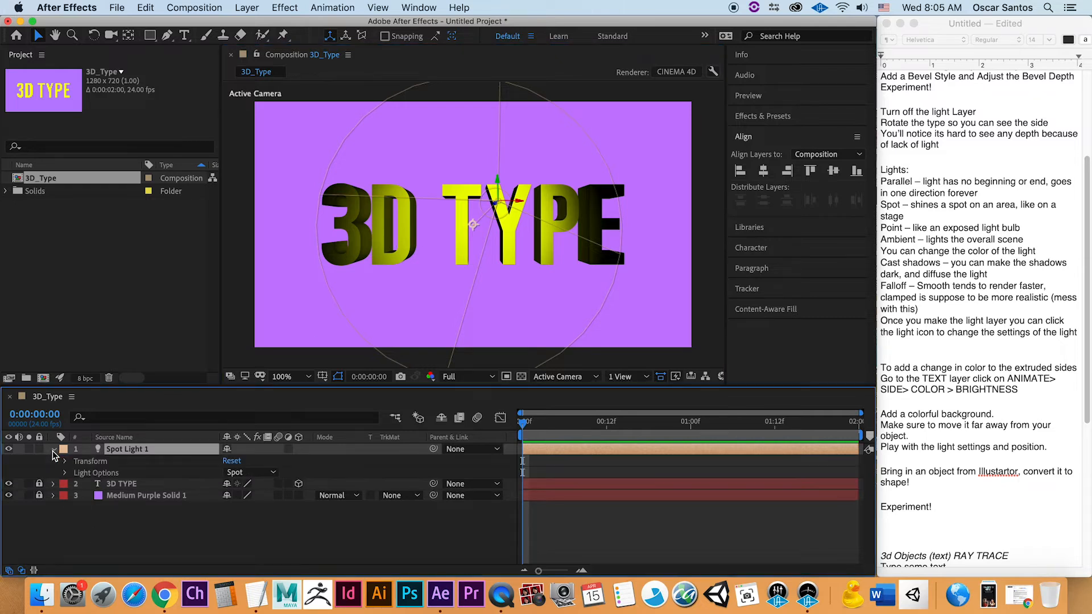
{"action": "left_click", "coordinate": [63, 461]}
{"action": "left_click", "coordinate": [63, 462]}
{"action": "left_click", "coordinate": [65, 473]}
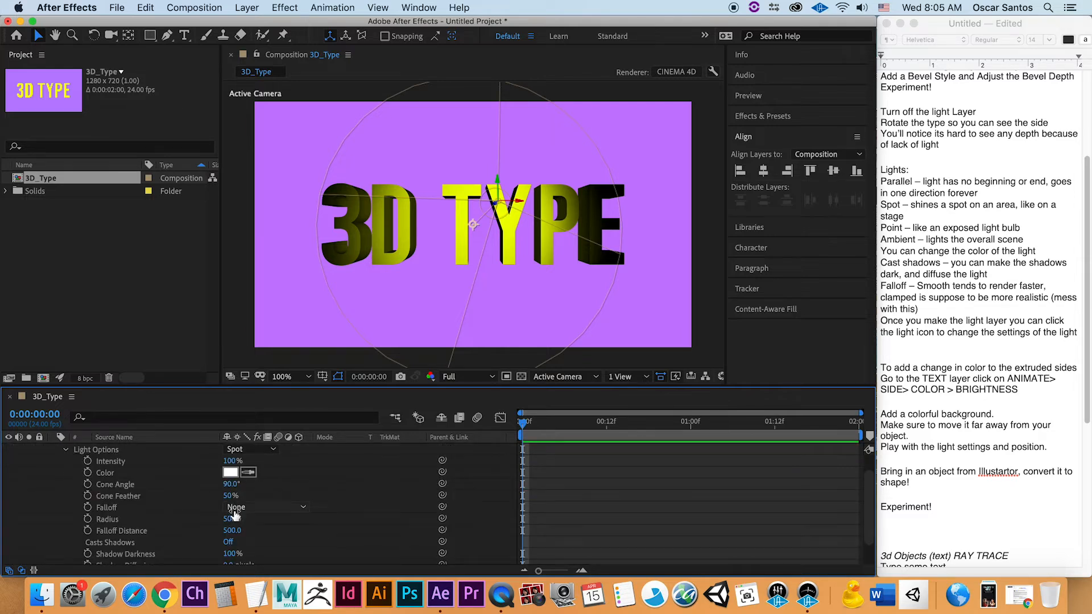
{"action": "scroll", "coordinate": [130, 507], "scroll_direction": "down", "scroll_amount": 2}
{"action": "scroll", "coordinate": [130, 507], "scroll_direction": "up", "scroll_amount": 1}
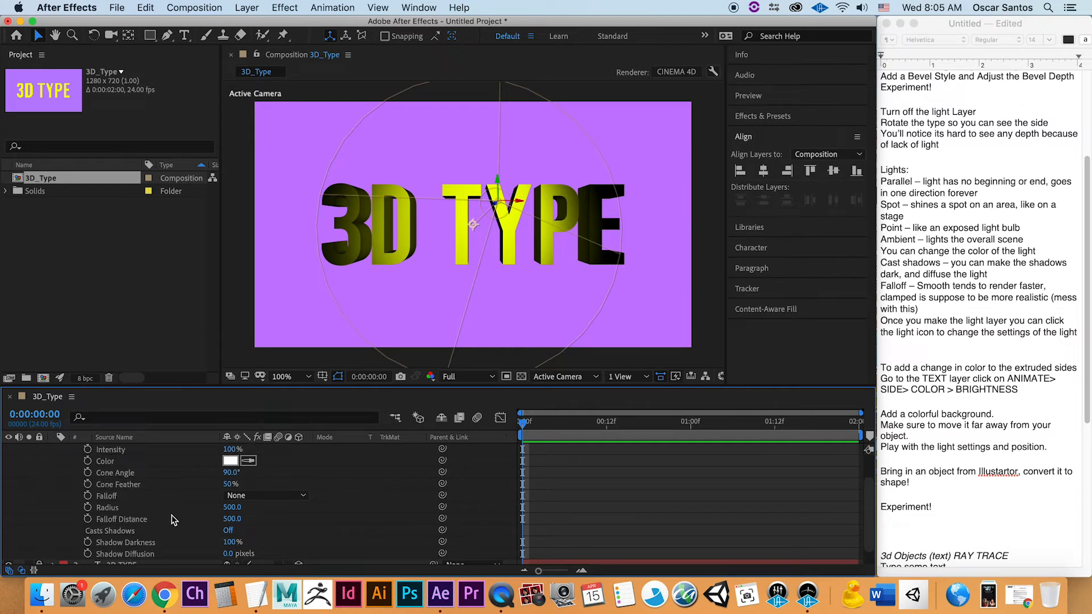
{"action": "scroll", "coordinate": [142, 503], "scroll_direction": "up", "scroll_amount": 1}
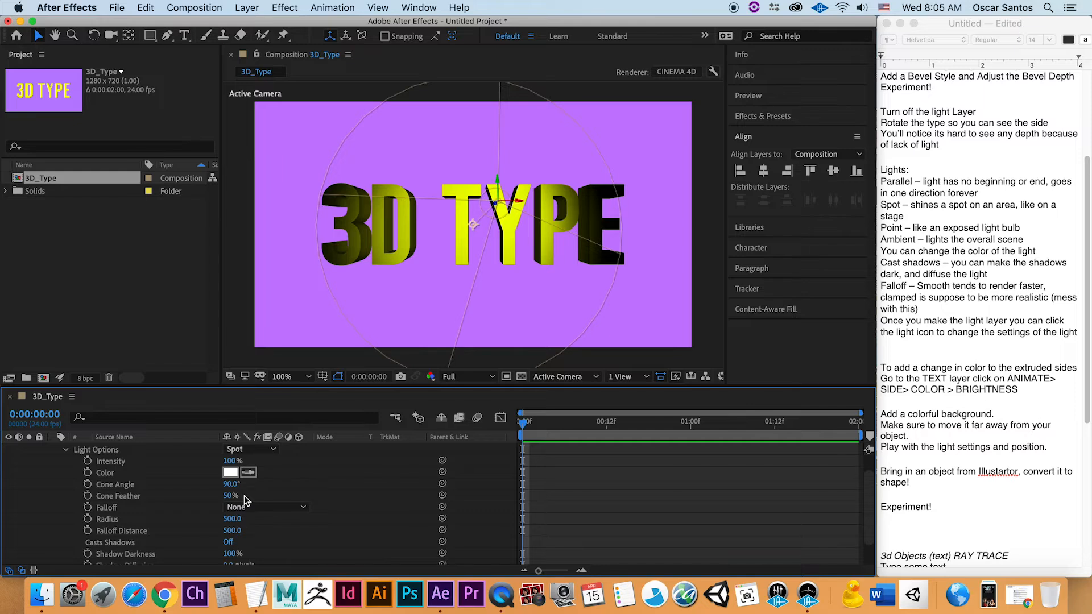
{"action": "left_click_drag", "start_coordinate": [231, 489], "coordinate": [256, 490]}
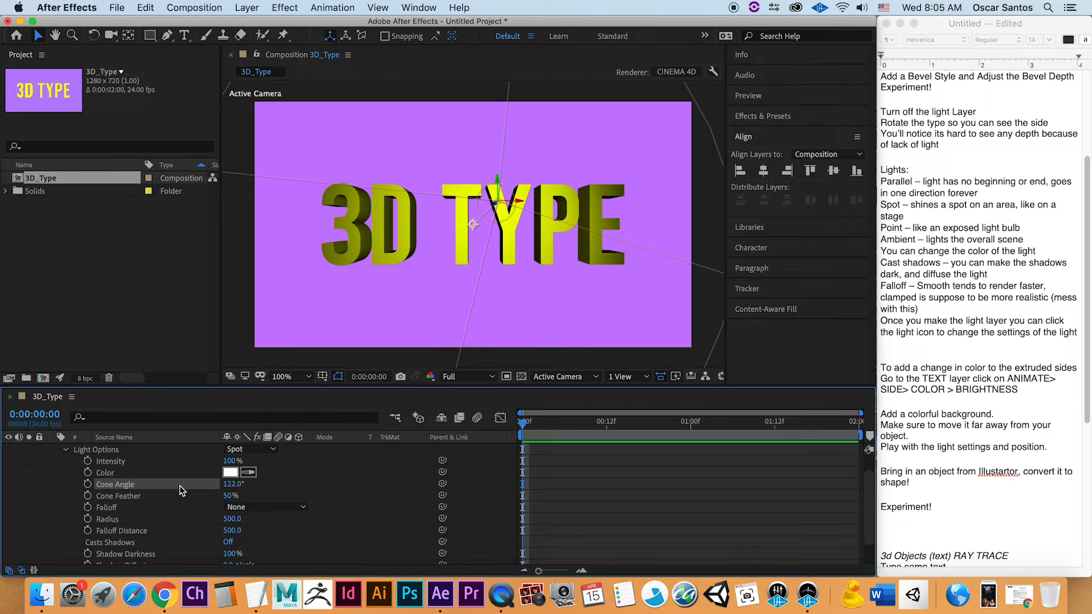
{"action": "left_click_drag", "start_coordinate": [230, 484], "coordinate": [232, 489]}
{"action": "left_click", "coordinate": [232, 489]}
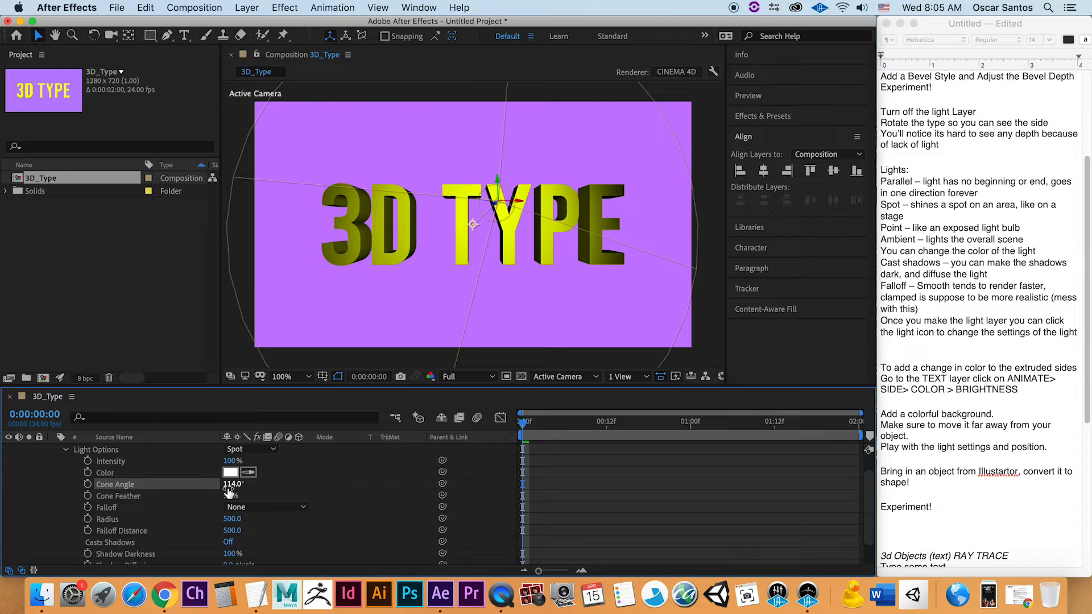
{"action": "type", "text": "120"}
{"action": "key", "text": "Return"}
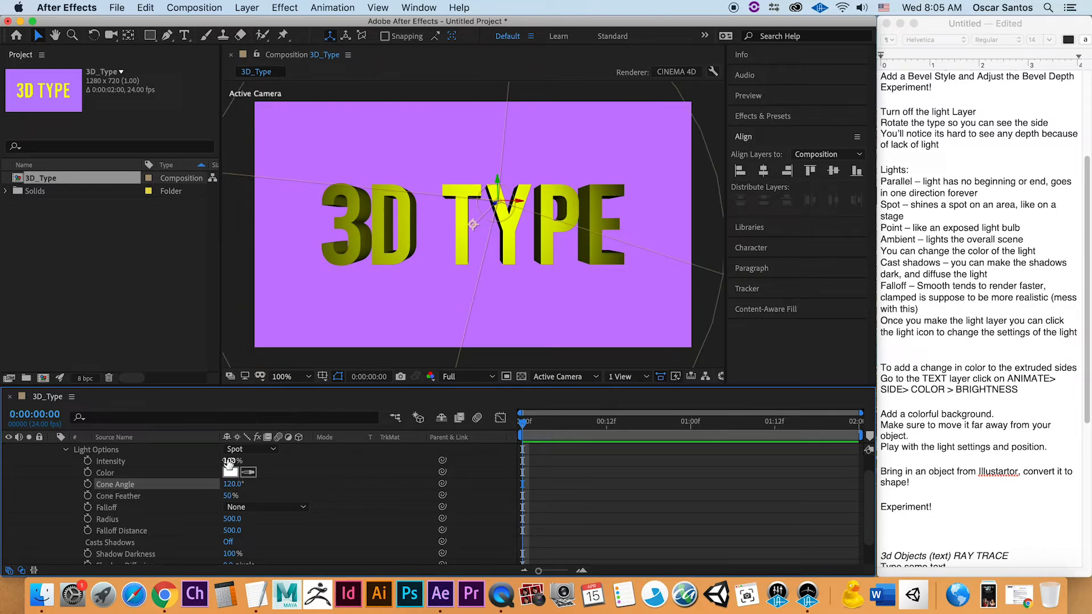
Set the intensity of the spot light to 210% and collapse the layer's properties
{"action": "left_click_drag", "start_coordinate": [228, 462], "coordinate": [305, 465]}
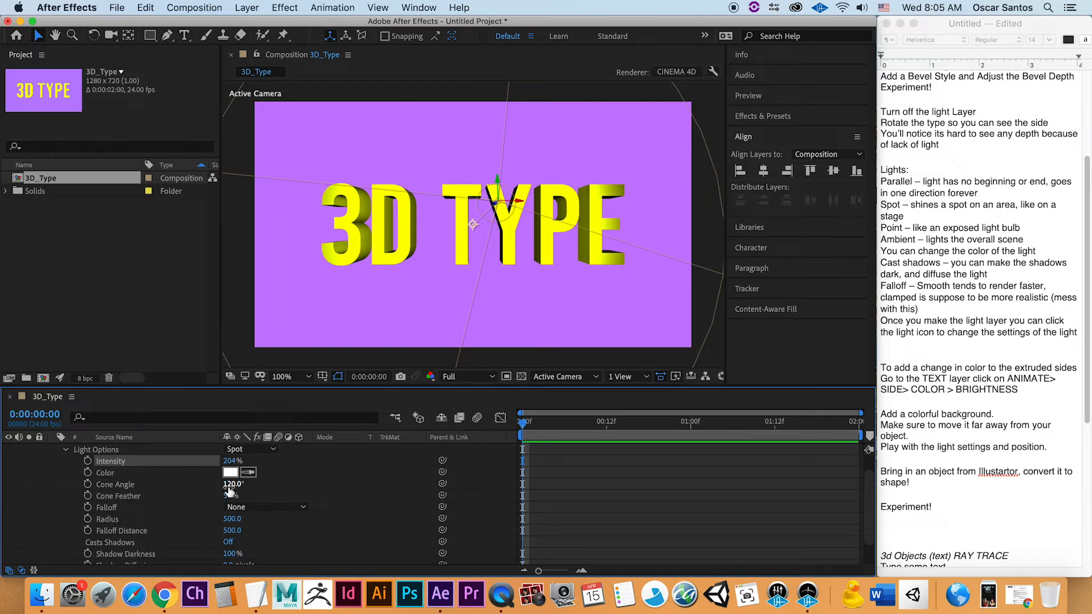
{"action": "left_click", "coordinate": [231, 462]}
{"action": "type", "text": "210"}
{"action": "key", "text": "Return"}
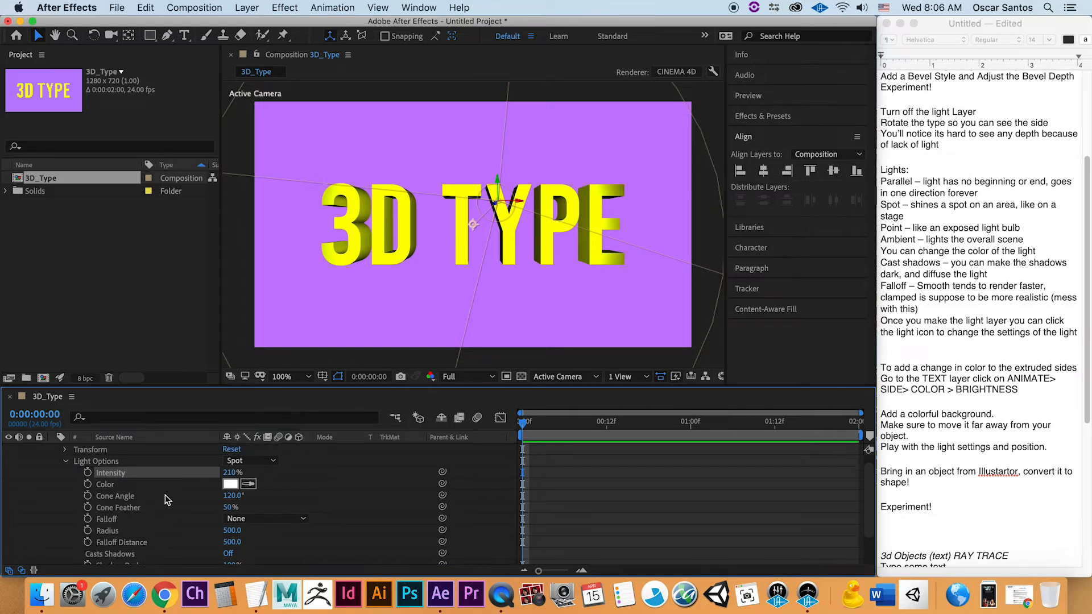
{"action": "scroll", "coordinate": [164, 495], "scroll_direction": "up", "scroll_amount": 1}
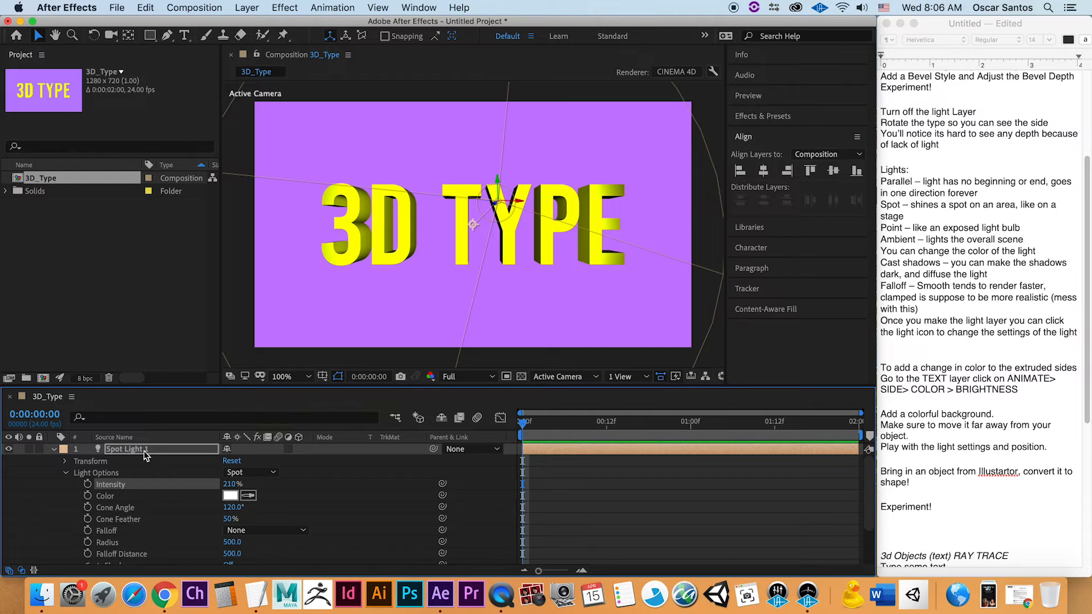
{"action": "left_click", "coordinate": [55, 450]}
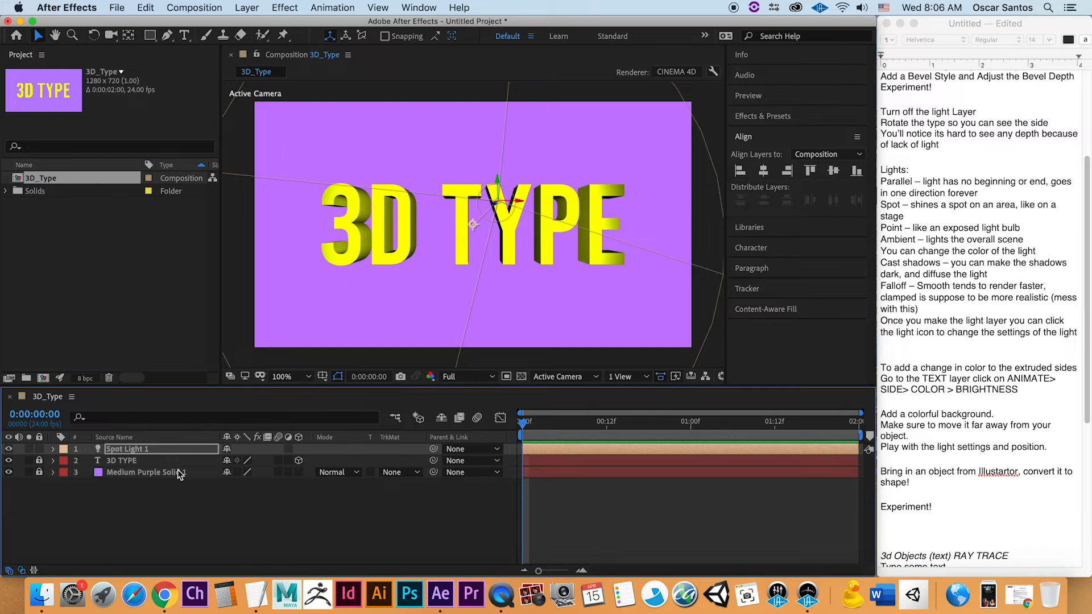
Hide the spot light layer and add a white Parallel light with 100% intensity, no falloff and no cast shadows
{"action": "left_click", "coordinate": [9, 449]}
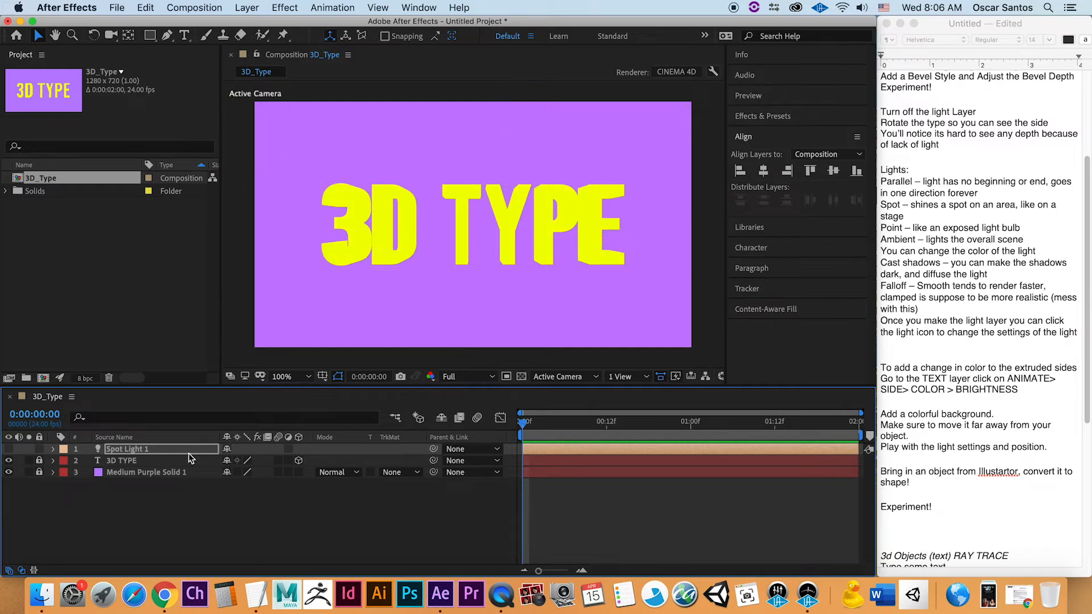
{"action": "right_click", "coordinate": [142, 498]}
{"action": "mouse_move", "coordinate": [216, 433]}
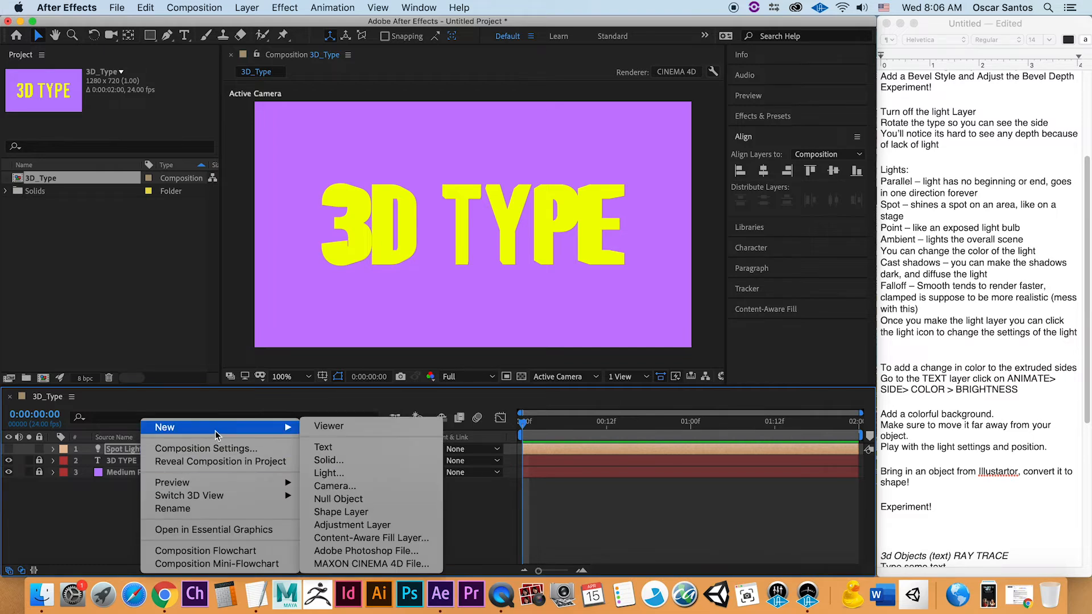
{"action": "left_click", "coordinate": [341, 473]}
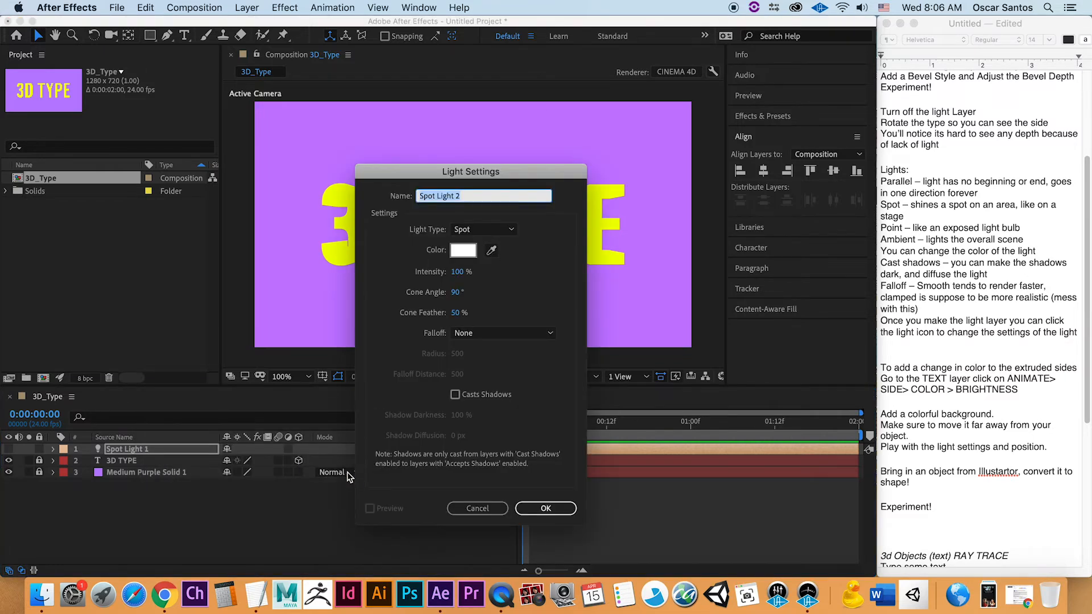
{"action": "left_click", "coordinate": [499, 229]}
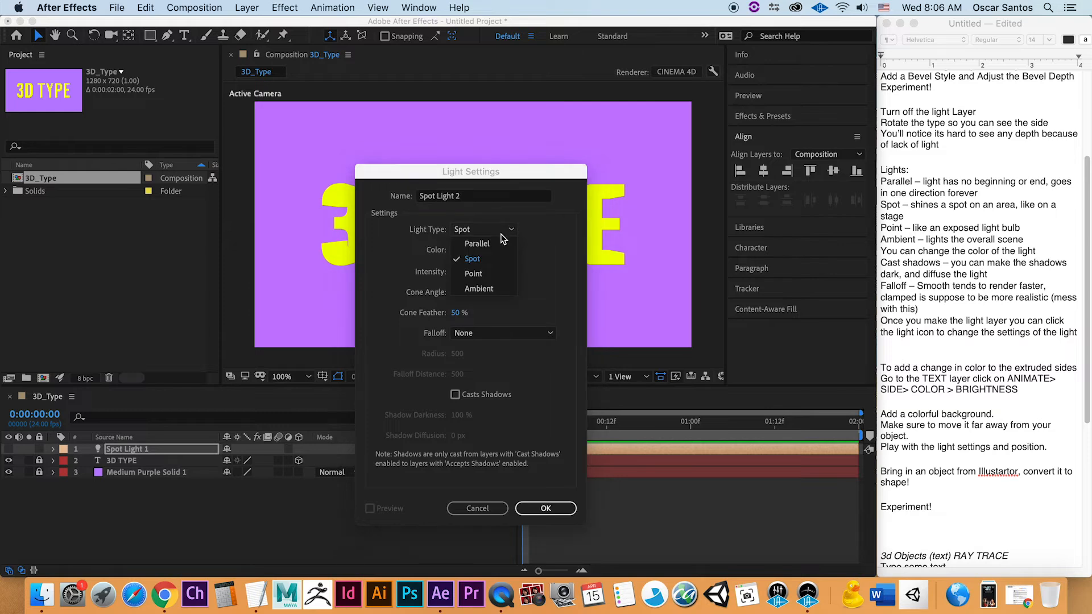
{"action": "left_click", "coordinate": [499, 243]}
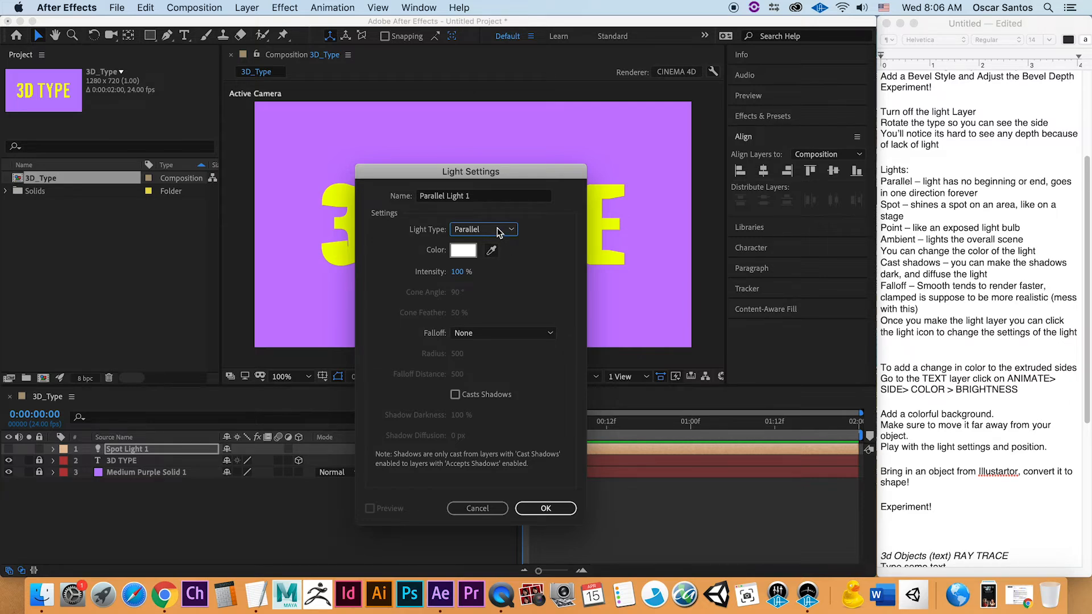
{"action": "left_click", "coordinate": [545, 508]}
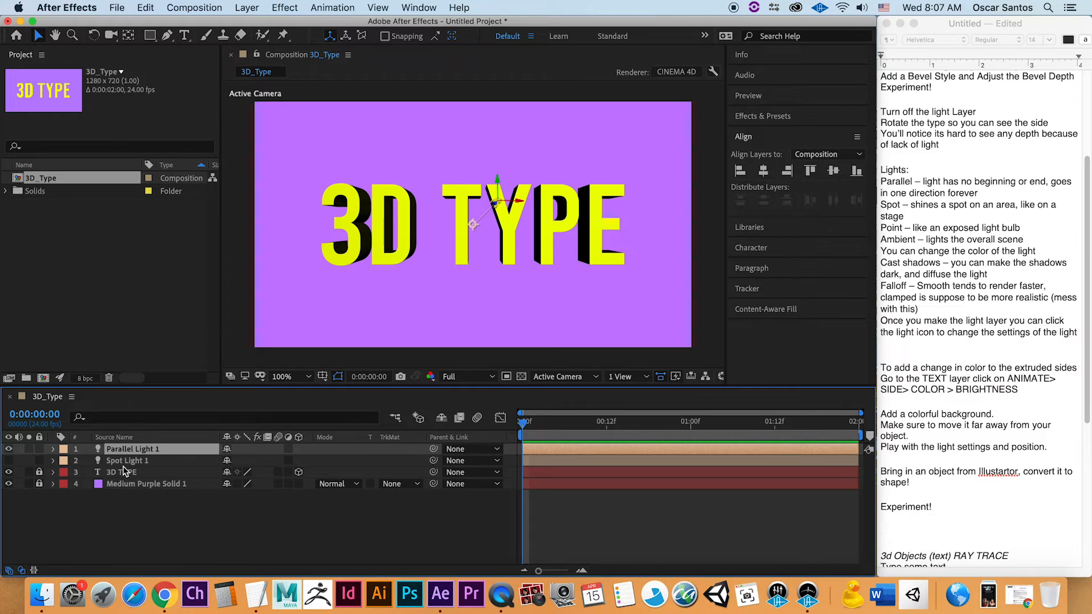
Try an intensity of 132% on the parallel light, undo the change and collapse the layer's properties
{"action": "left_click", "coordinate": [53, 448]}
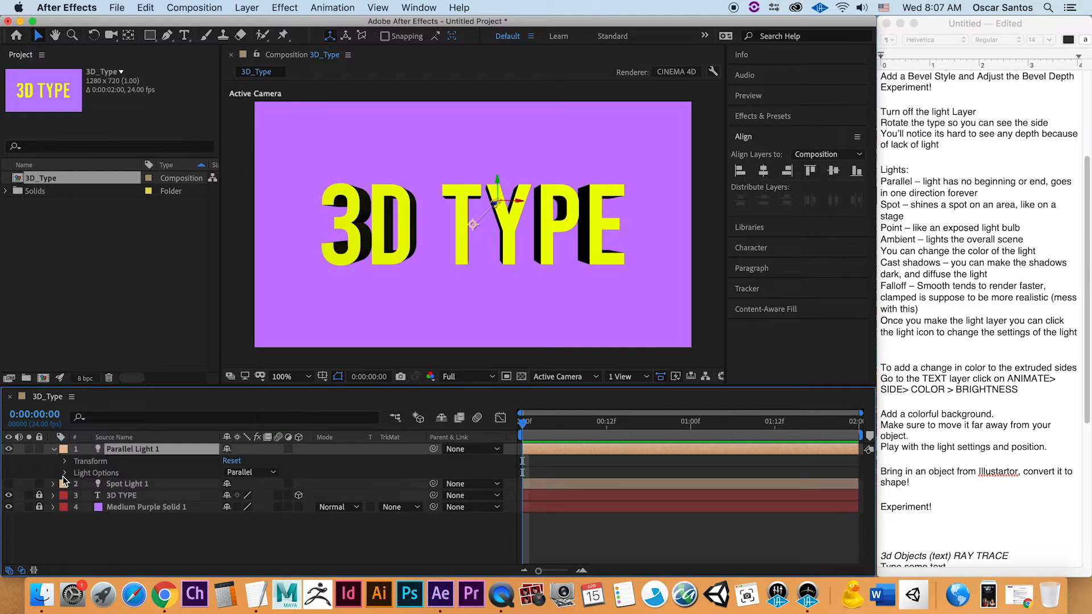
{"action": "left_click", "coordinate": [65, 473]}
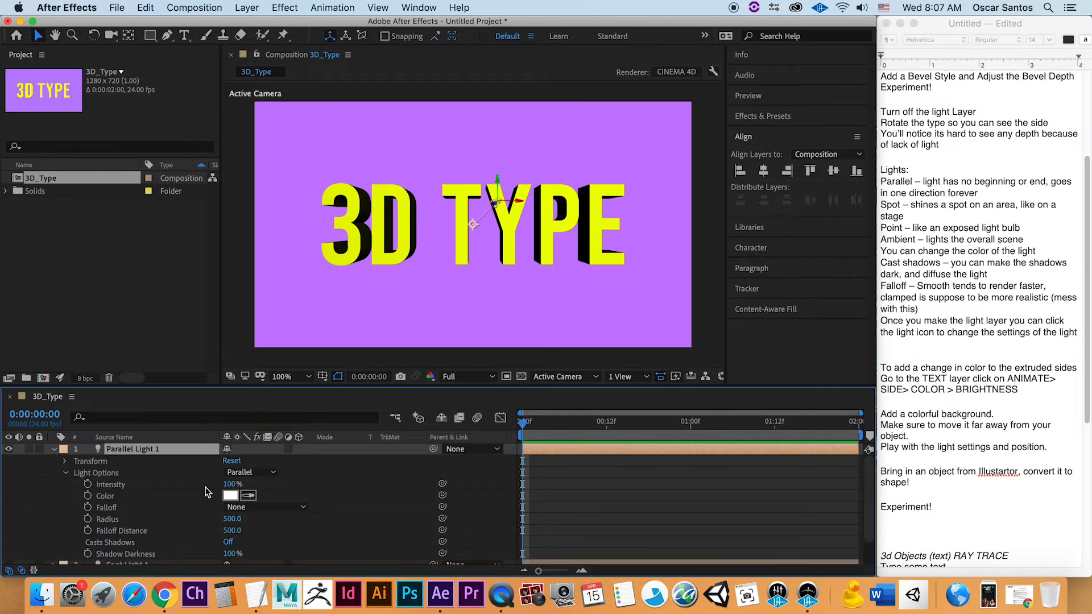
{"action": "left_click_drag", "start_coordinate": [230, 484], "coordinate": [251, 495]}
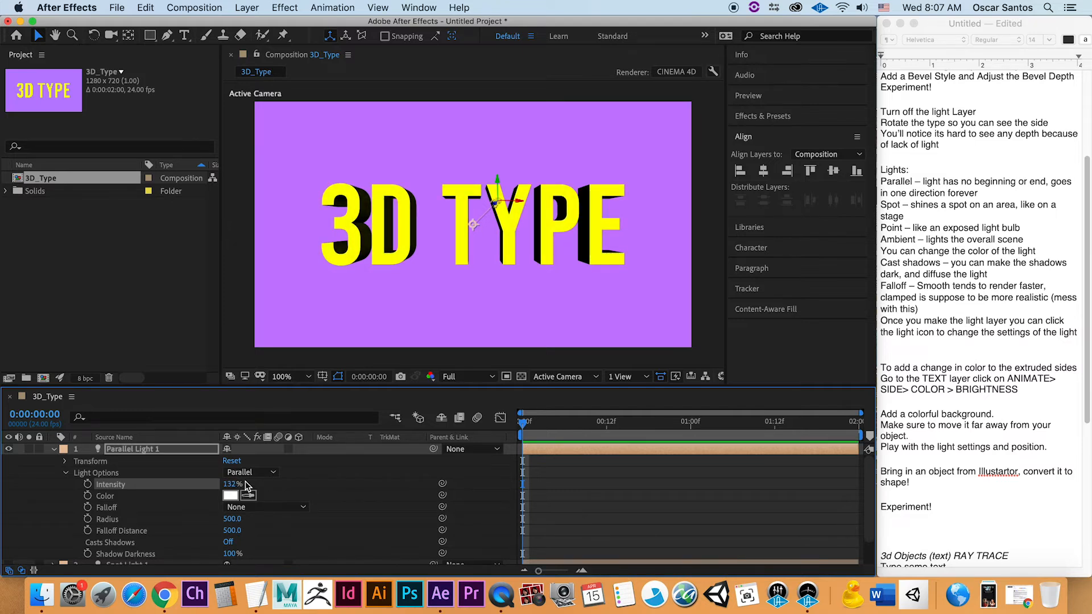
{"action": "key", "text": "super+z"}
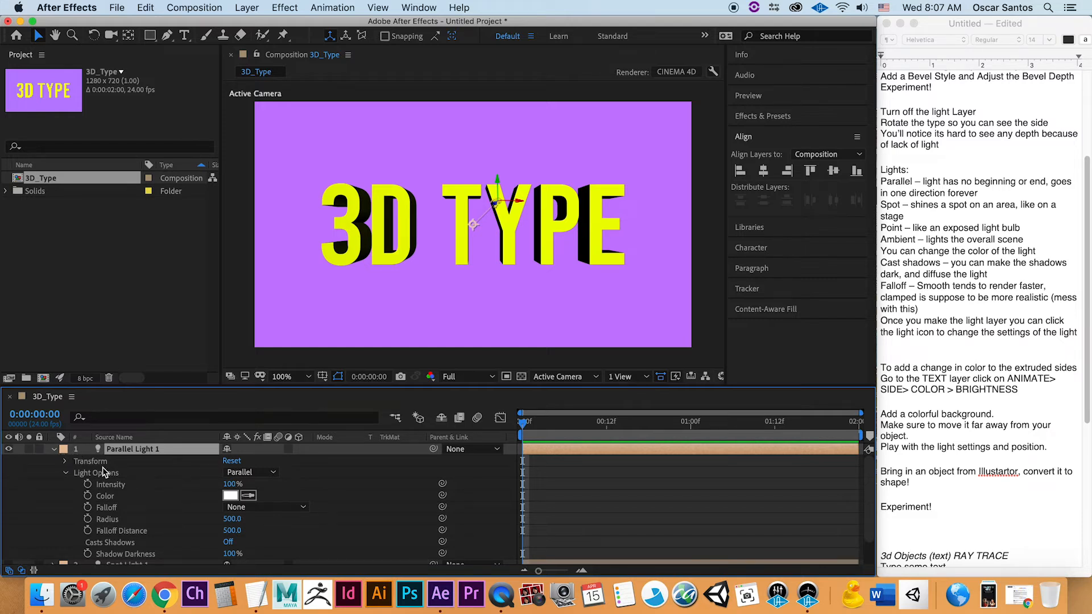
{"action": "left_click", "coordinate": [54, 450]}
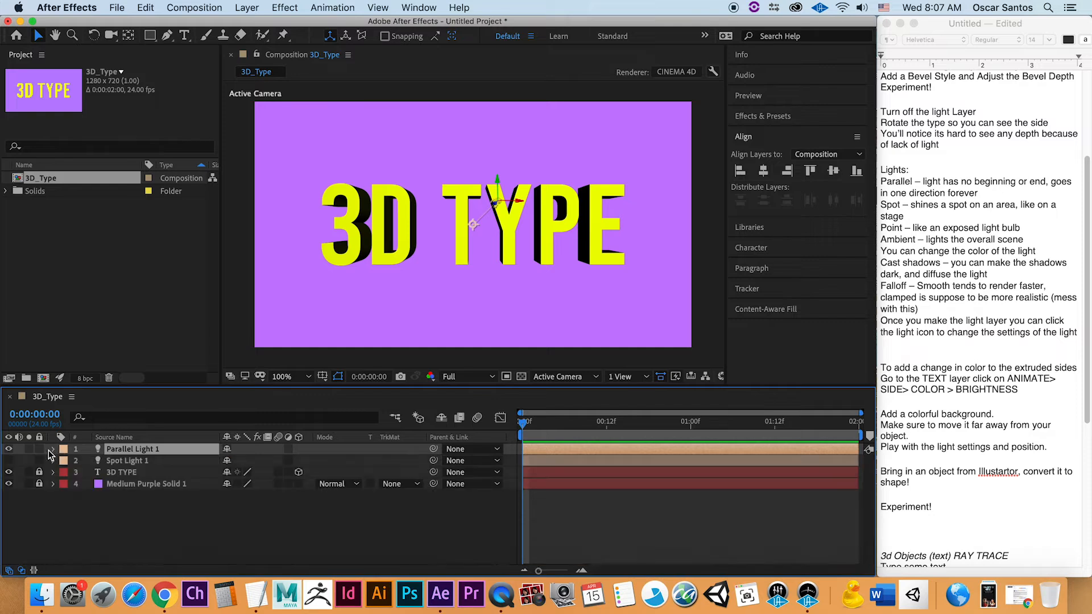
Hide the parallel light layer and add a white Point light with 100% intensity, no falloff and no cast shadows
{"action": "left_click", "coordinate": [9, 449]}
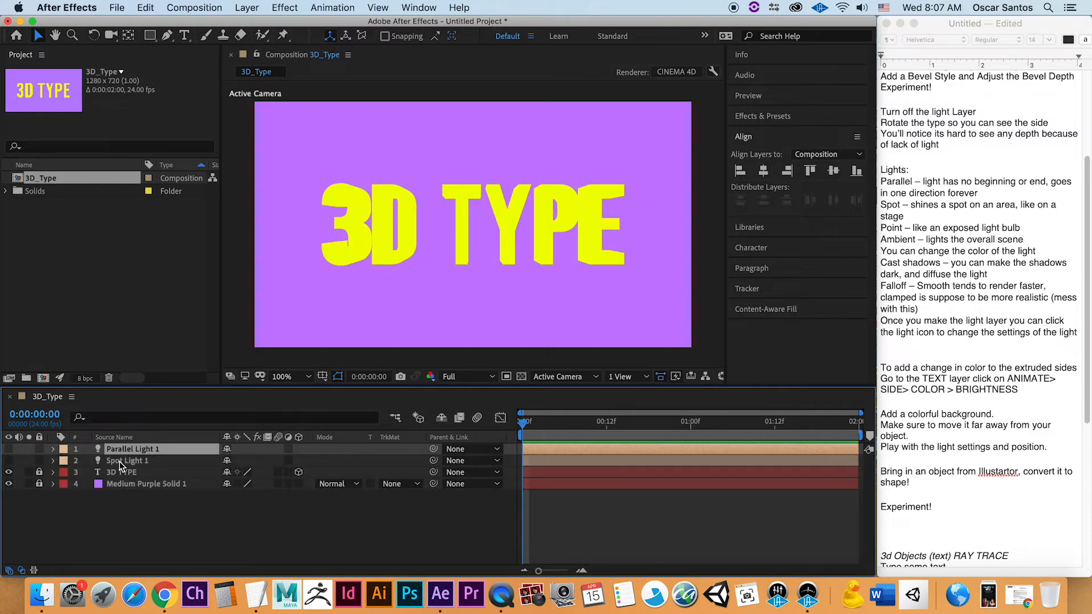
{"action": "right_click", "coordinate": [151, 517]}
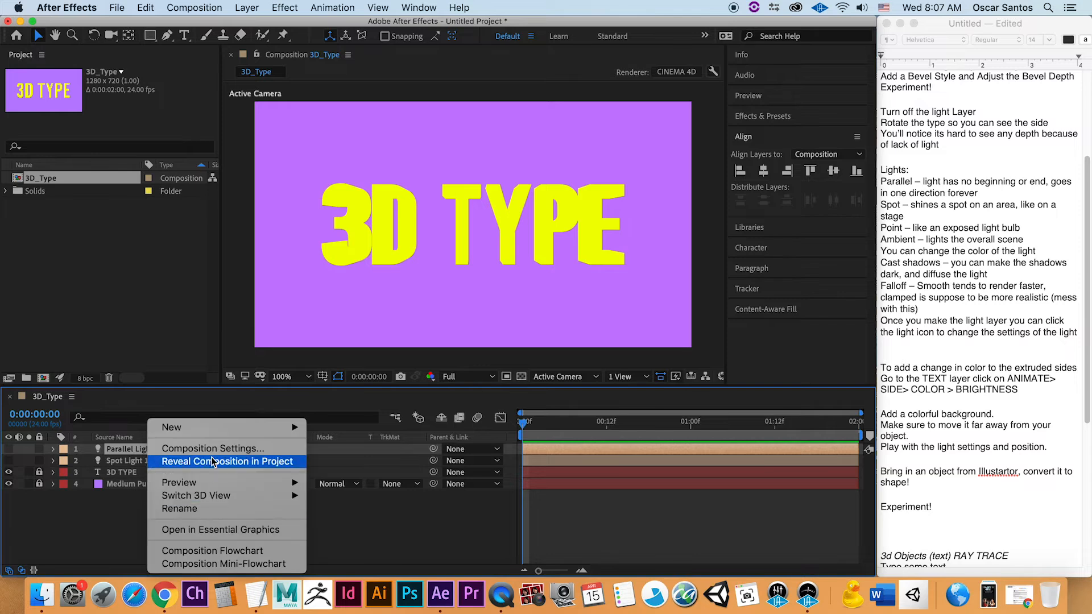
{"action": "mouse_move", "coordinate": [176, 427]}
{"action": "left_click", "coordinate": [364, 476]}
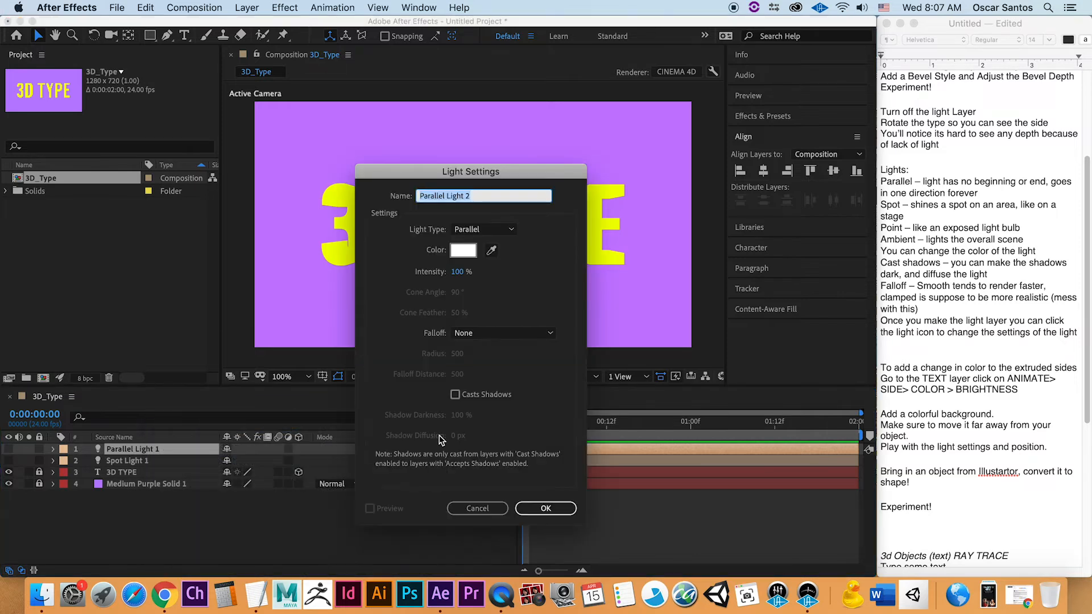
{"action": "left_click", "coordinate": [512, 230]}
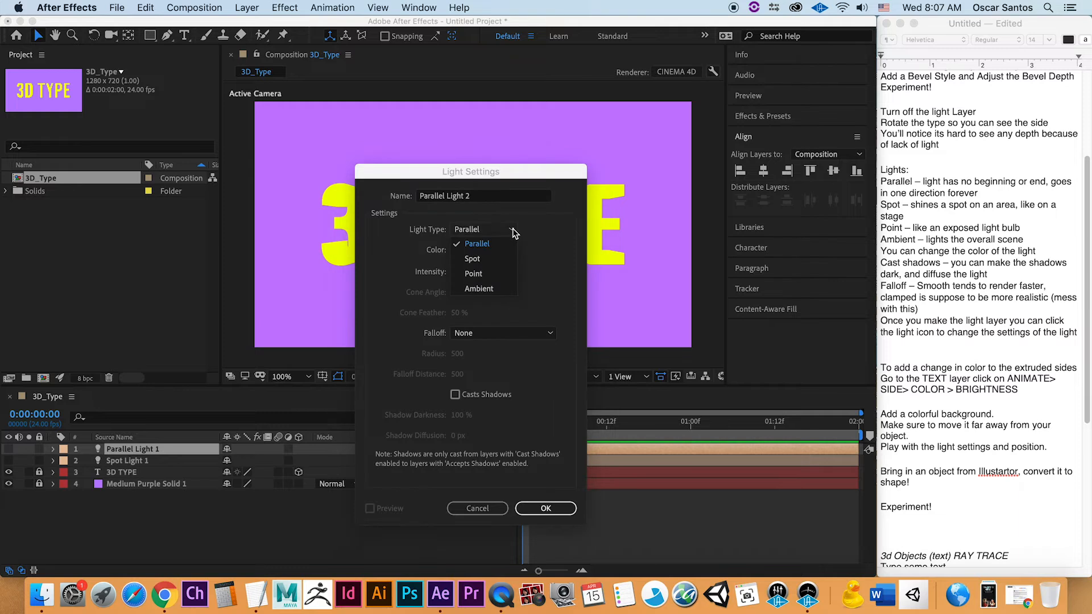
{"action": "left_click", "coordinate": [496, 274]}
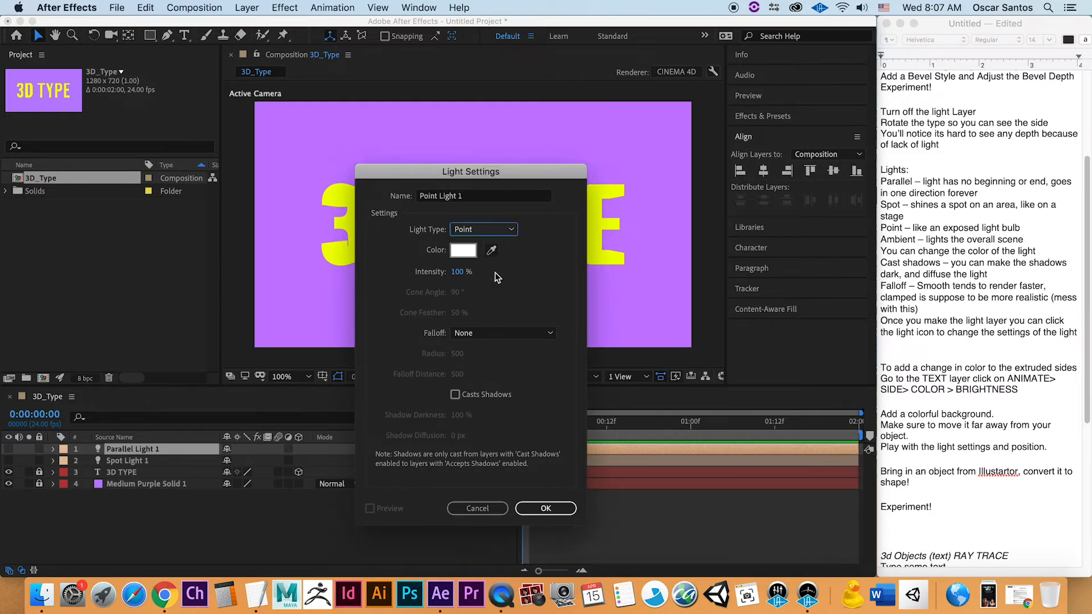
{"action": "left_click", "coordinate": [532, 506]}
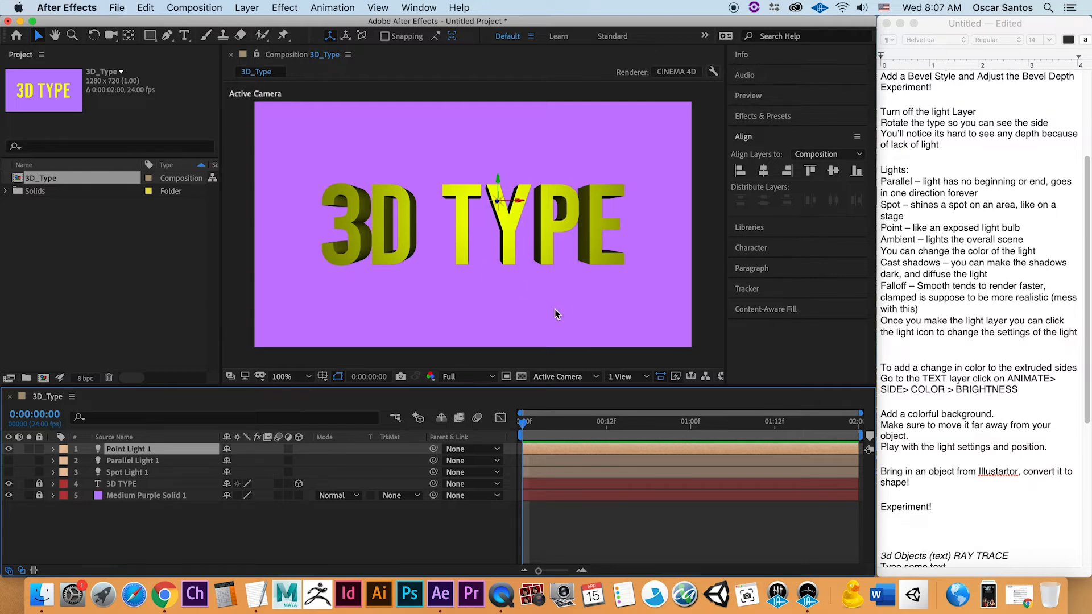
Check the point light's placement relative to the text from Custom View 1 and switch back to Active Camera
{"action": "left_click", "coordinate": [580, 378]}
{"action": "left_click", "coordinate": [591, 507]}
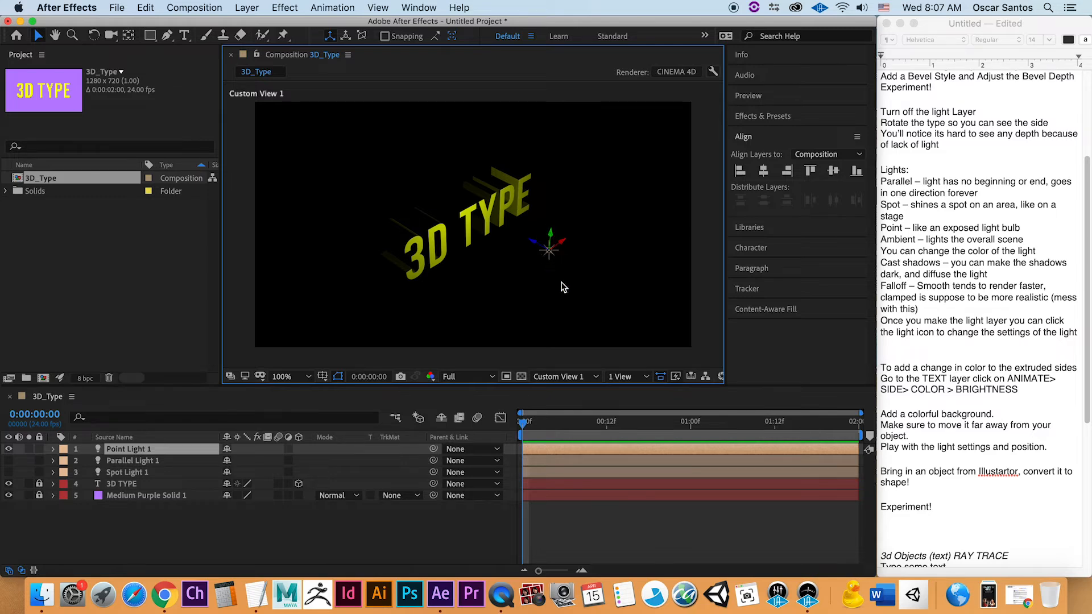
{"action": "left_click", "coordinate": [596, 378]}
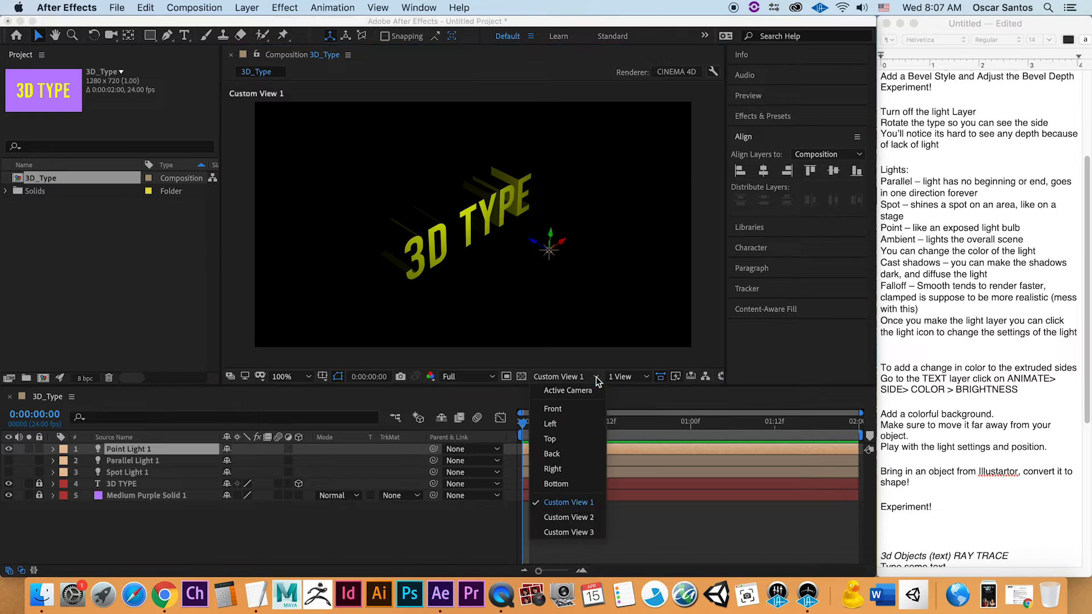
{"action": "left_click", "coordinate": [585, 393]}
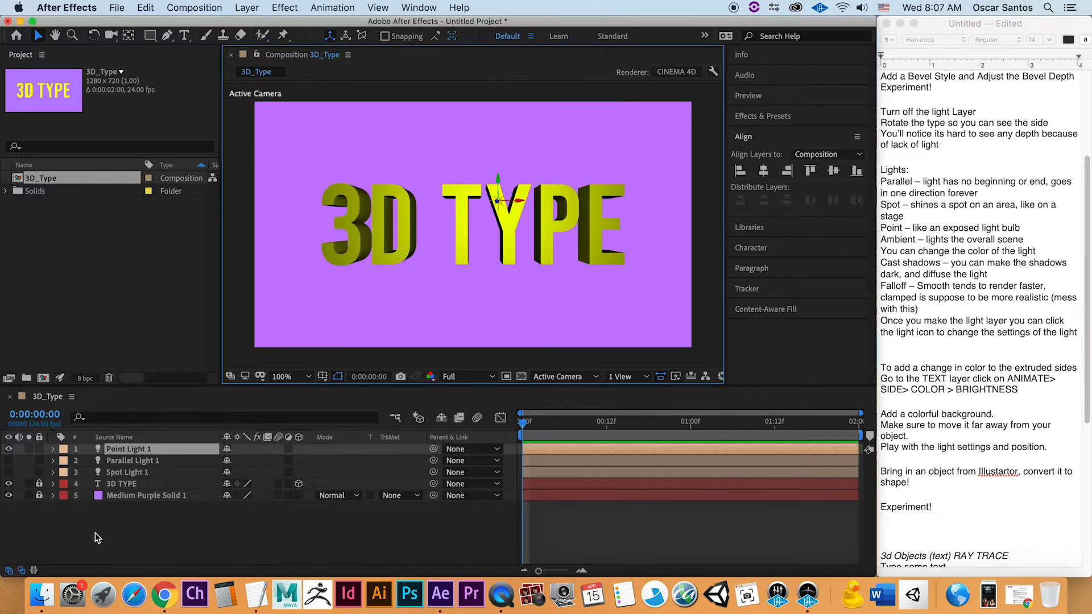
Set the point light's intensity to 140% and collapse the layer's properties
{"action": "left_click", "coordinate": [53, 449]}
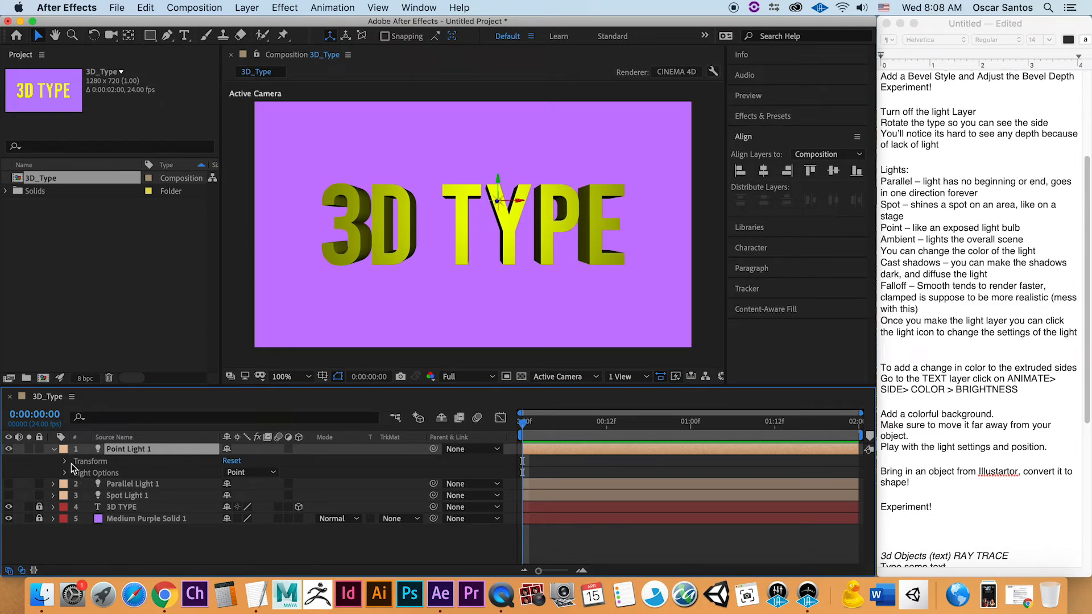
{"action": "left_click", "coordinate": [65, 473]}
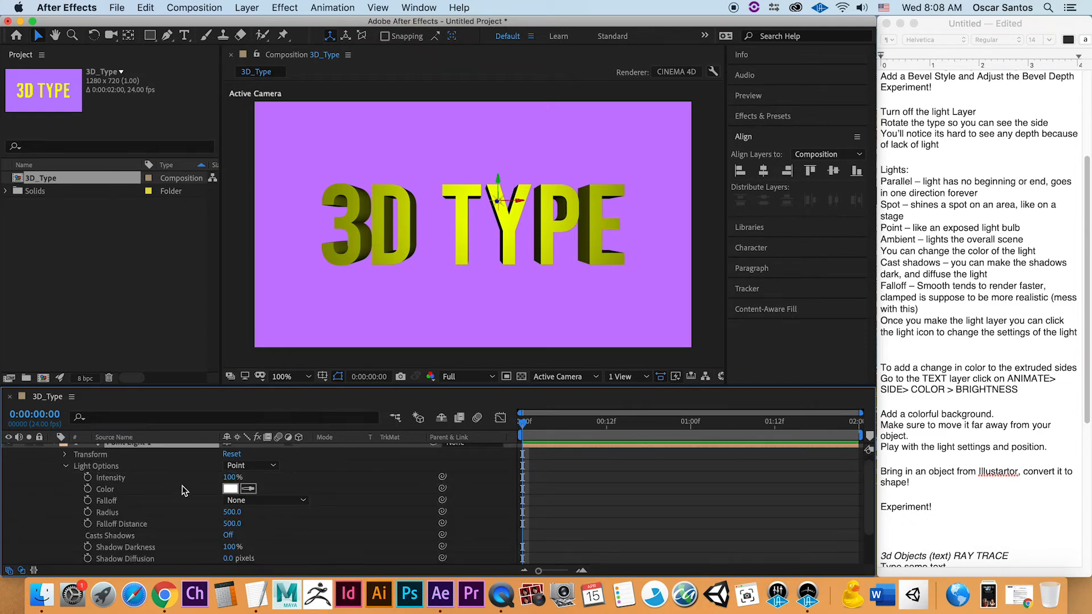
{"action": "left_click_drag", "start_coordinate": [232, 477], "coordinate": [263, 480]}
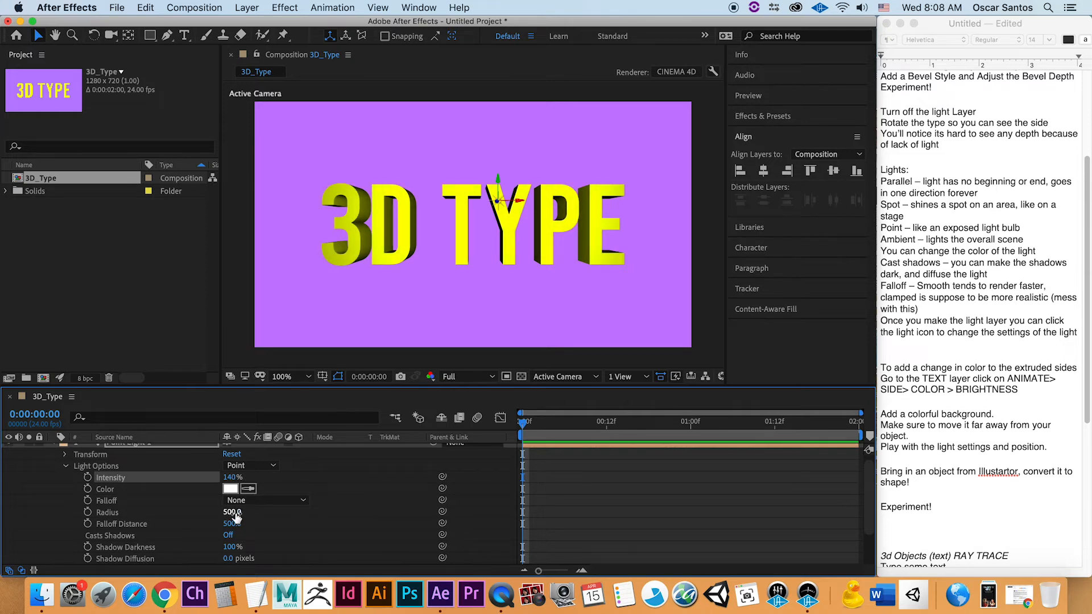
{"action": "scroll", "coordinate": [100, 482], "scroll_direction": "up", "scroll_amount": 1}
{"action": "left_click", "coordinate": [54, 450]}
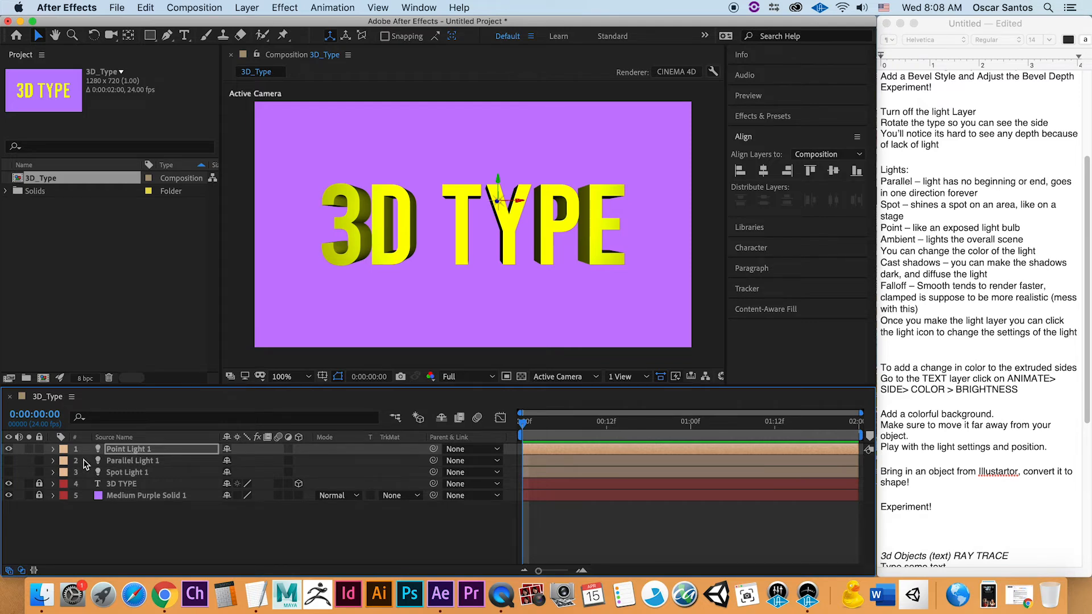
Hide the point light layer and add a white Ambient light with 100% intensity
{"action": "left_click", "coordinate": [9, 449]}
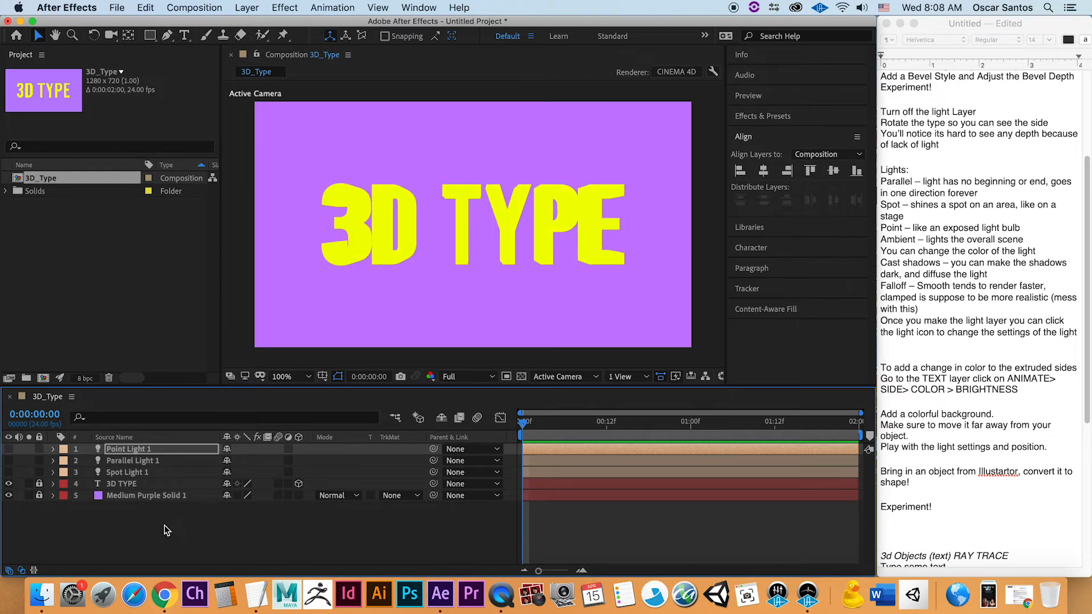
{"action": "right_click", "coordinate": [163, 530]}
{"action": "mouse_move", "coordinate": [244, 428]}
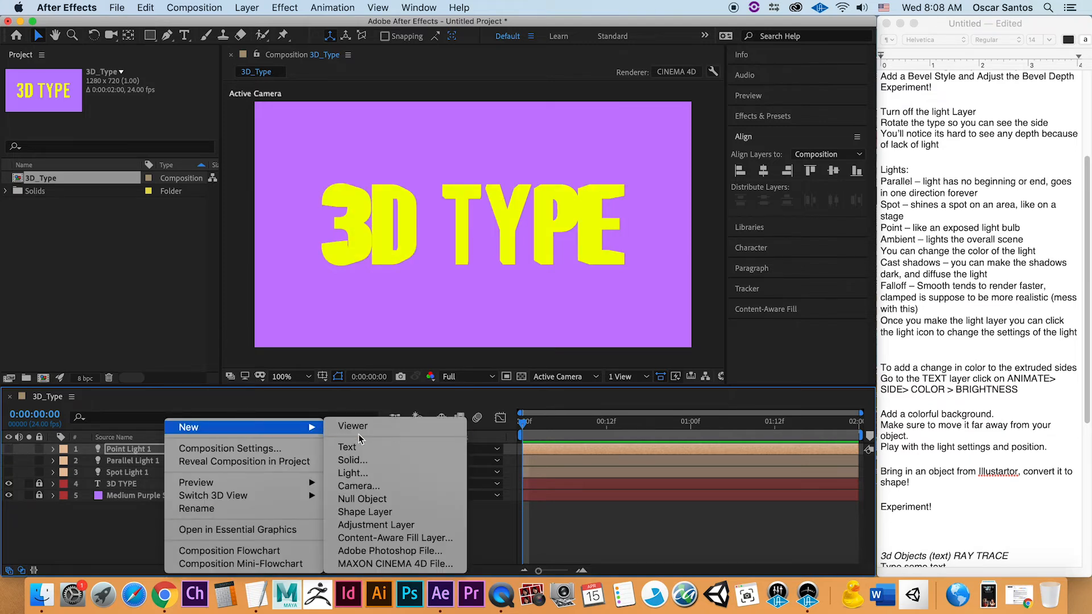
{"action": "left_click", "coordinate": [384, 472]}
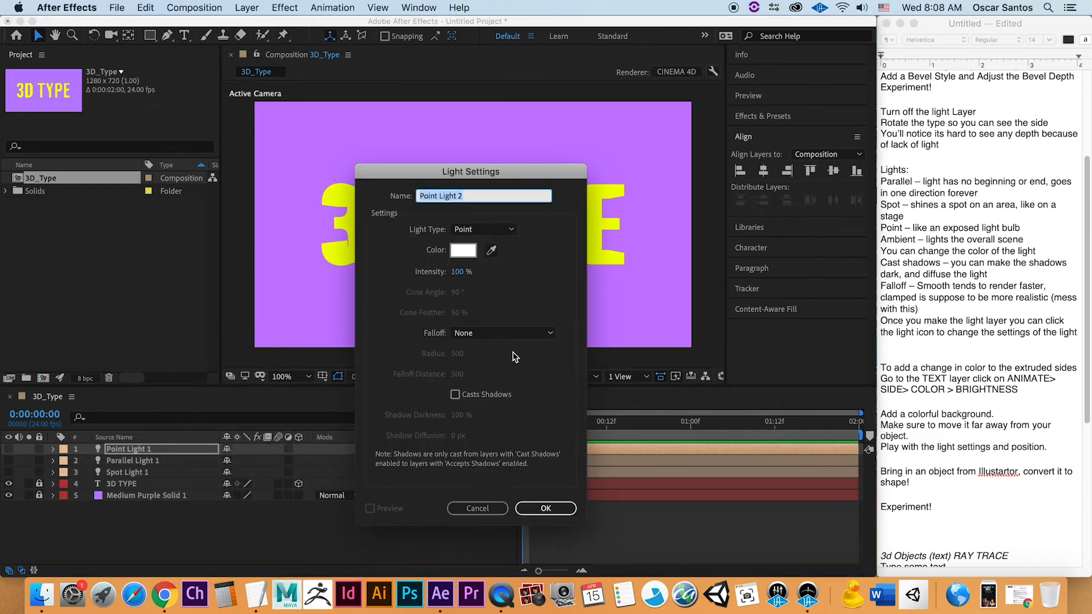
{"action": "left_click", "coordinate": [494, 231]}
{"action": "left_click", "coordinate": [493, 291]}
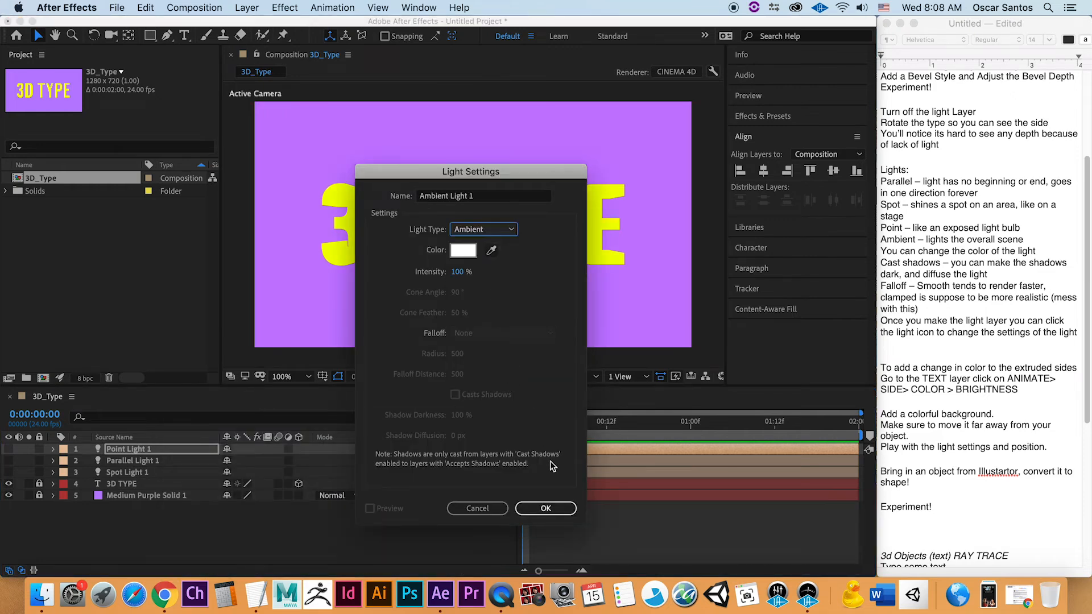
{"action": "left_click", "coordinate": [545, 507]}
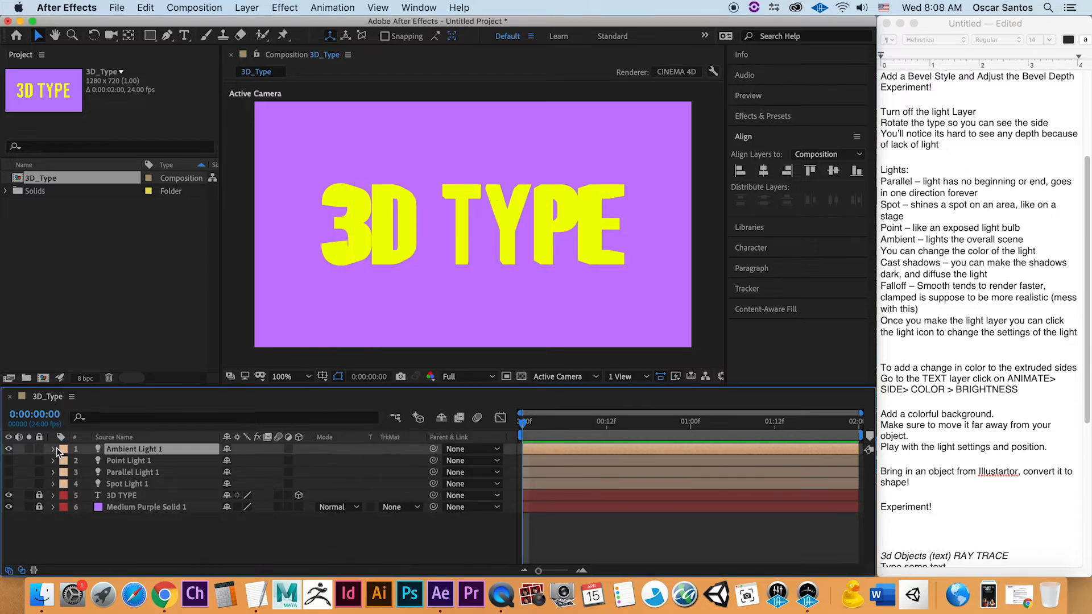
Try an intensity of 118% on the ambient light, set it back to 100% and hide the light layer
{"action": "left_click", "coordinate": [54, 449]}
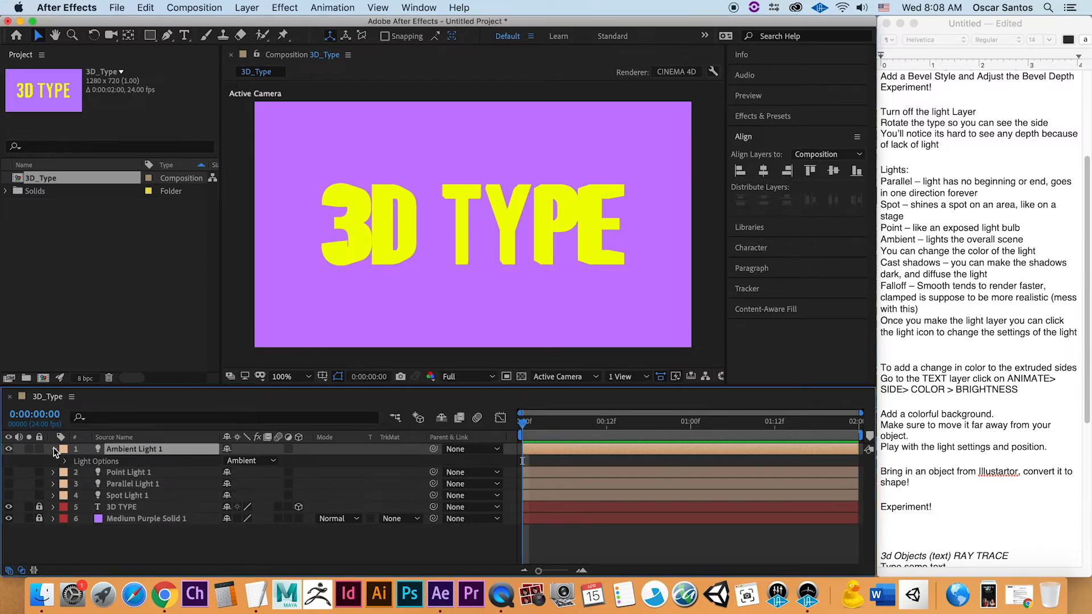
{"action": "left_click", "coordinate": [66, 462]}
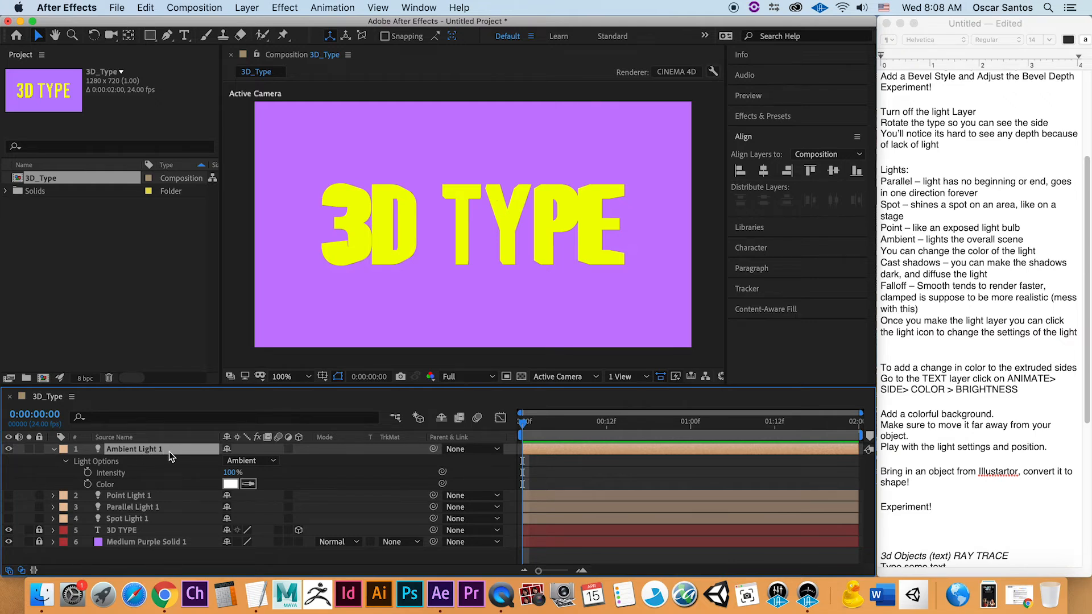
{"action": "mouse_move", "coordinate": [229, 472]}
{"action": "left_mouse_down"}
{"action": "mouse_move", "coordinate": [163, 471]}
{"action": "mouse_move", "coordinate": [248, 476]}
{"action": "left_mouse_up"}
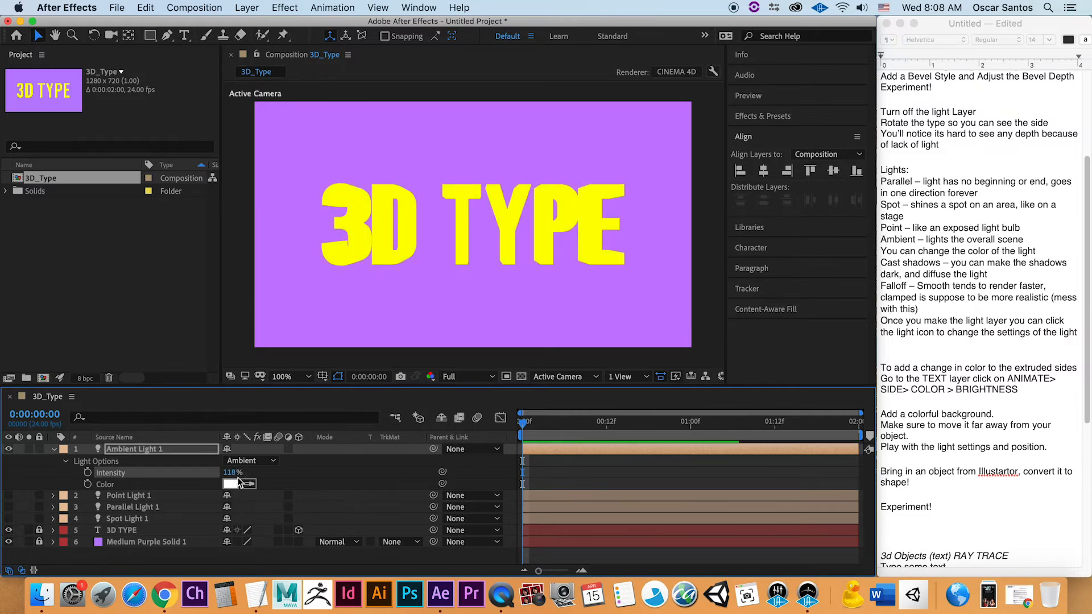
{"action": "left_click", "coordinate": [233, 472]}
{"action": "type", "text": "100"}
{"action": "key", "text": "Return"}
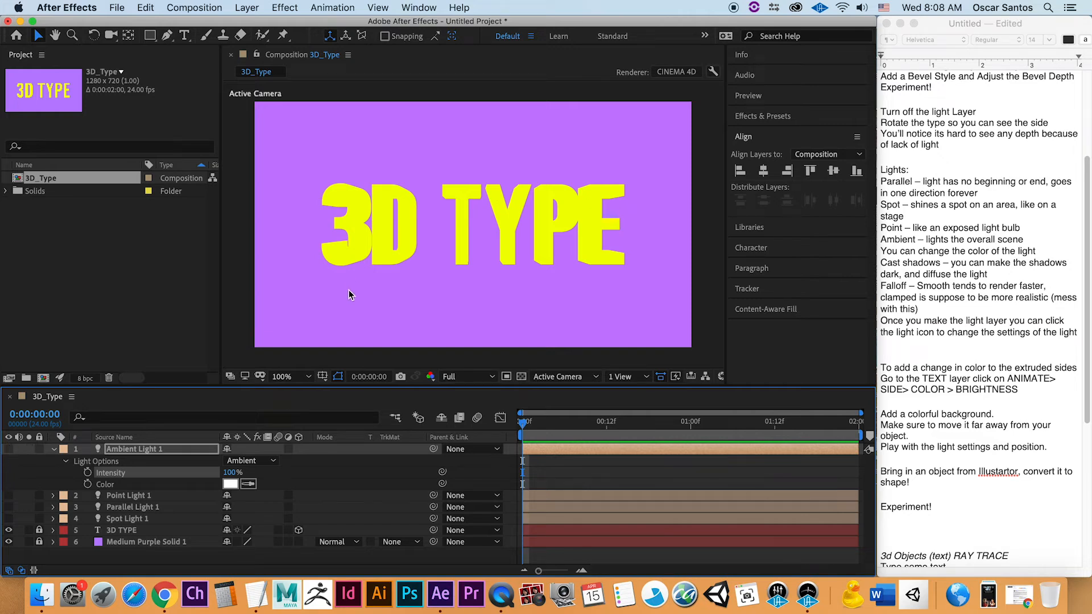
{"action": "left_click", "coordinate": [55, 449]}
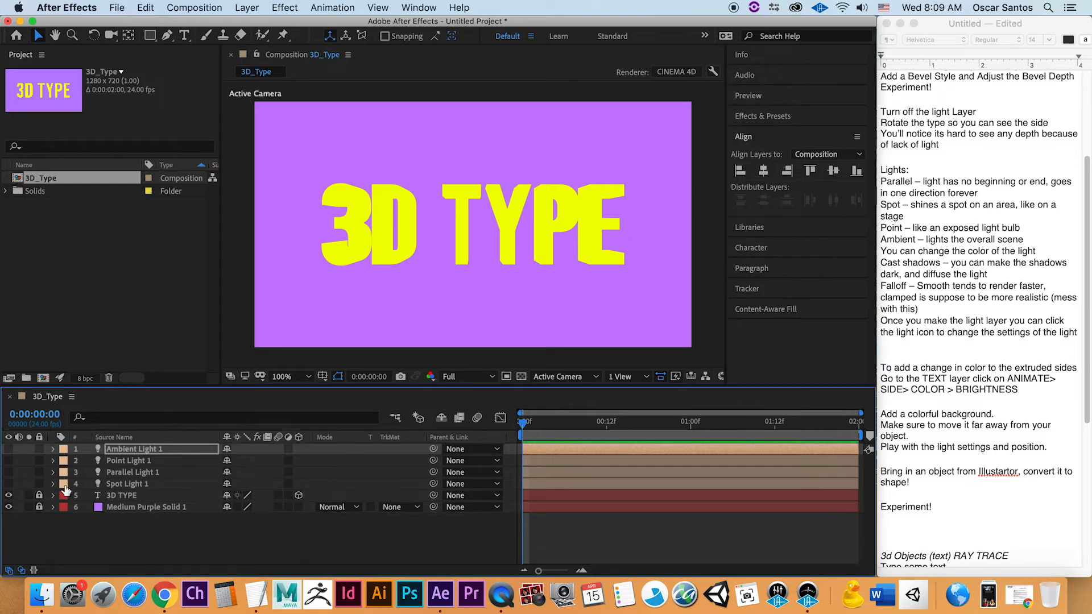
Compare the lighting on the text by showing the spot, parallel and point light layers one at a time
{"action": "left_click", "coordinate": [9, 484]}
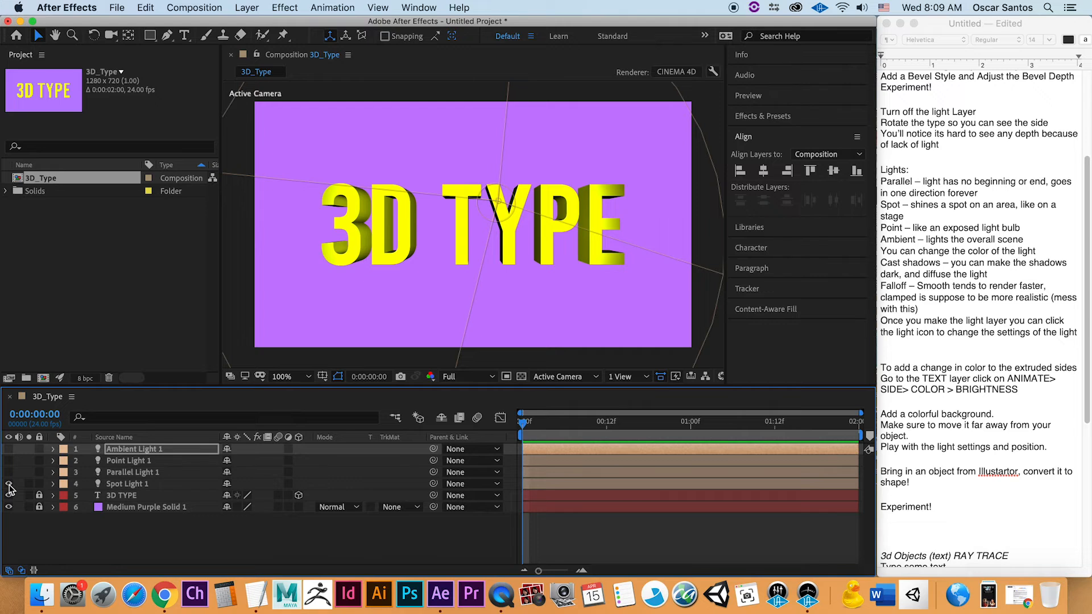
{"action": "left_click", "coordinate": [9, 484]}
{"action": "left_click", "coordinate": [10, 473]}
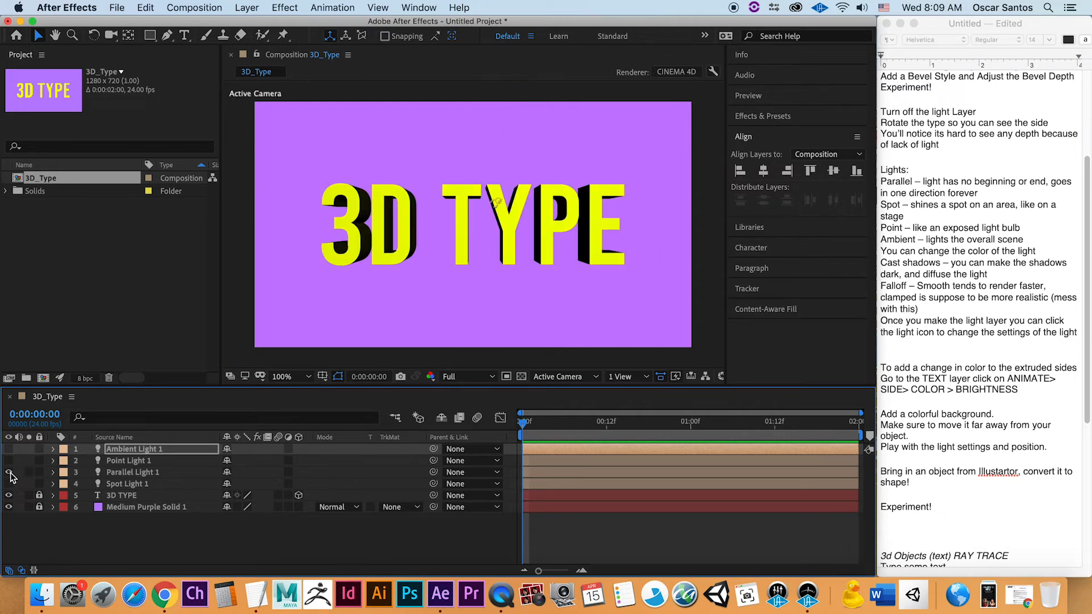
{"action": "left_click", "coordinate": [9, 473]}
{"action": "left_click", "coordinate": [9, 460]}
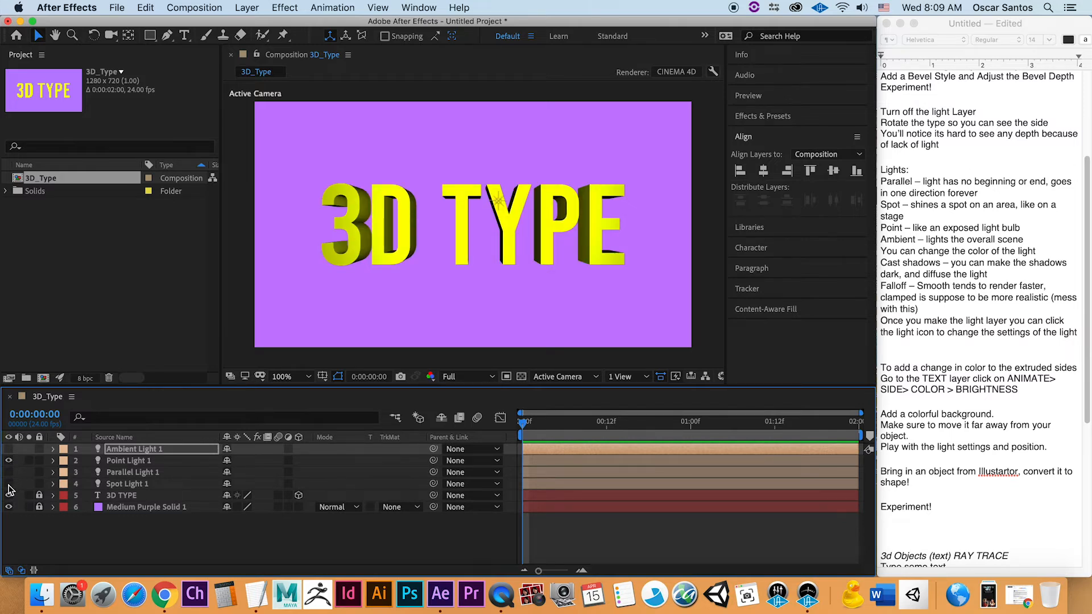
Compare the spot light with the point and parallel light layers and leave only the spot light visible
{"action": "left_click", "coordinate": [9, 484]}
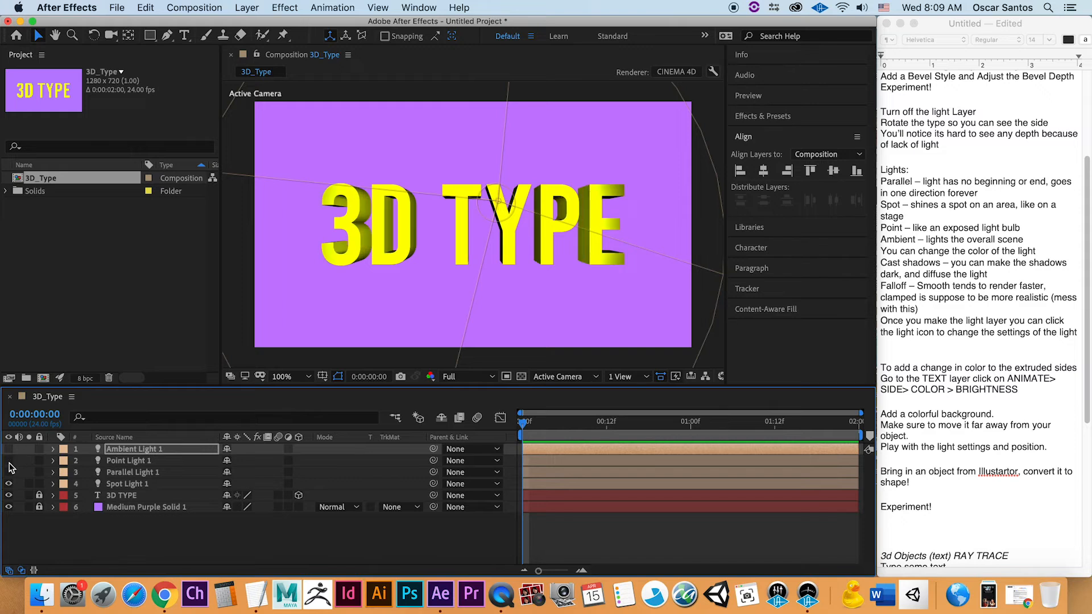
{"action": "left_click", "coordinate": [9, 461]}
{"action": "left_click", "coordinate": [9, 484]}
{"action": "left_click", "coordinate": [9, 481]}
{"action": "left_click", "coordinate": [9, 461]}
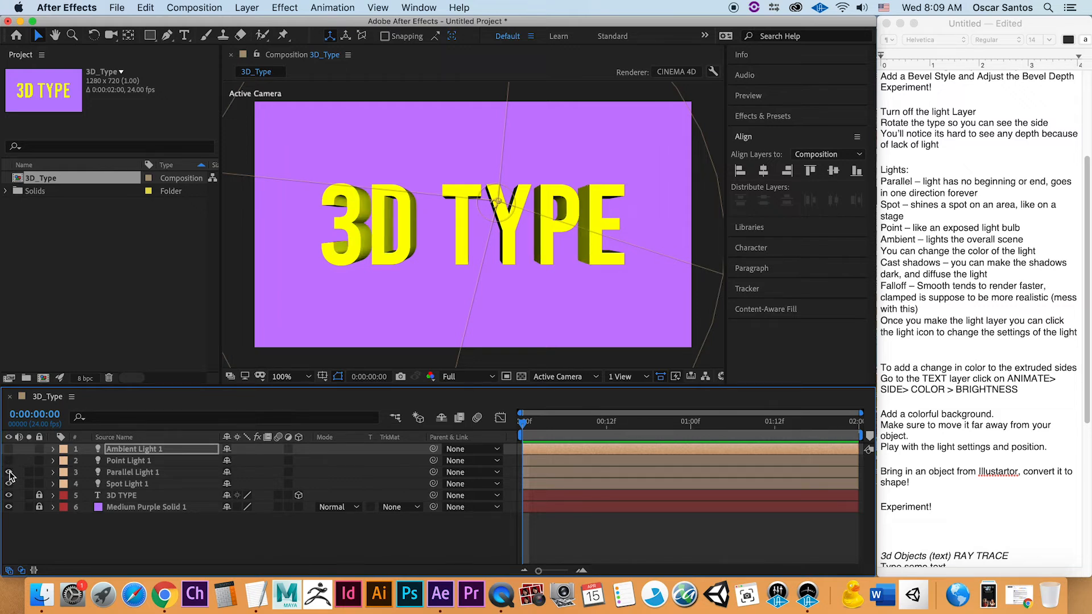
{"action": "left_click", "coordinate": [9, 471]}
{"action": "left_click", "coordinate": [10, 484]}
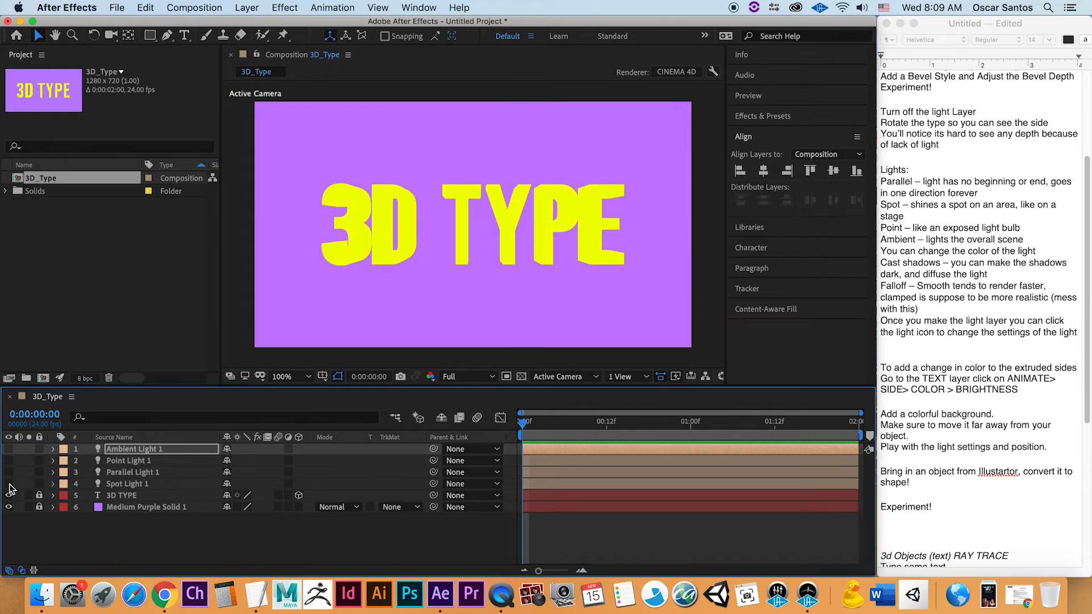
{"action": "left_click", "coordinate": [9, 485]}
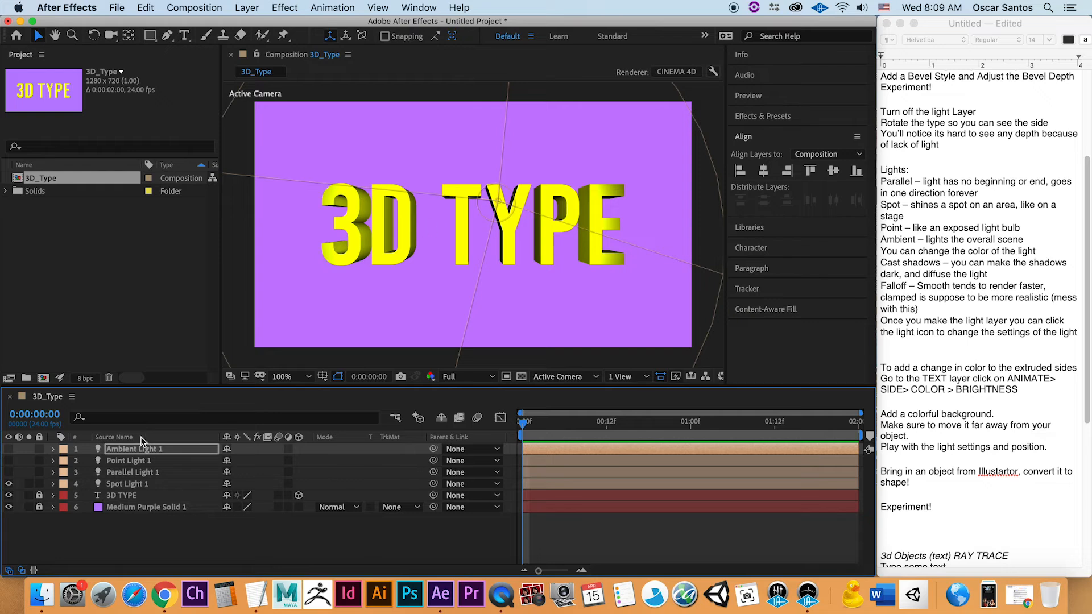
Lock the spot light layer and unlock the 3D TYPE text layer
{"action": "left_click", "coordinate": [128, 496]}
{"action": "left_click", "coordinate": [40, 484]}
{"action": "left_click", "coordinate": [39, 495]}
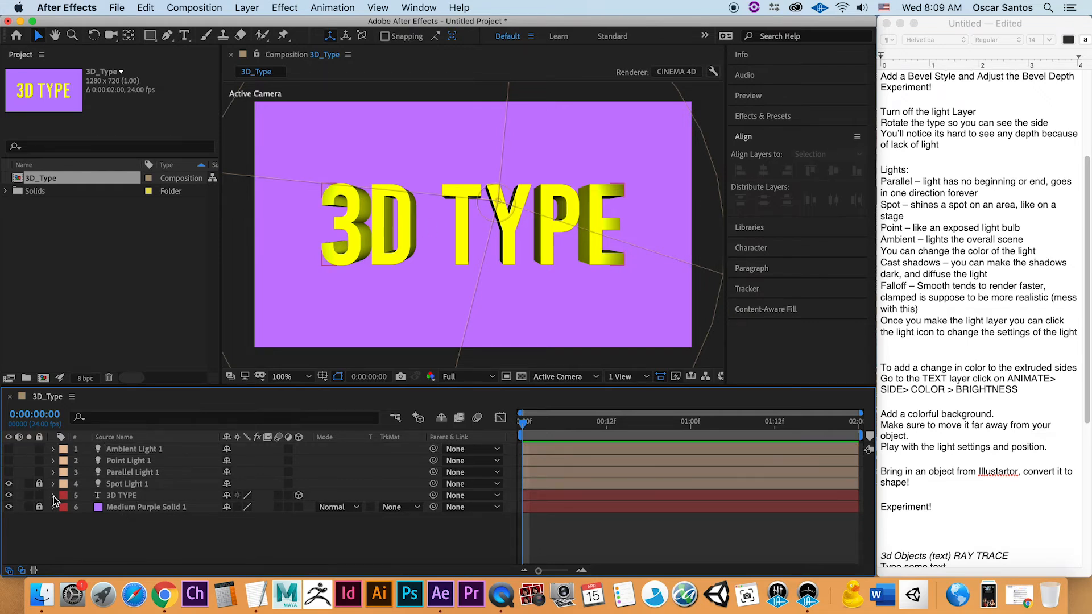
Set the 3D TYPE layer's bevel style to Angular and examine the edges of the "3D" letters up close
{"action": "left_click", "coordinate": [53, 496]}
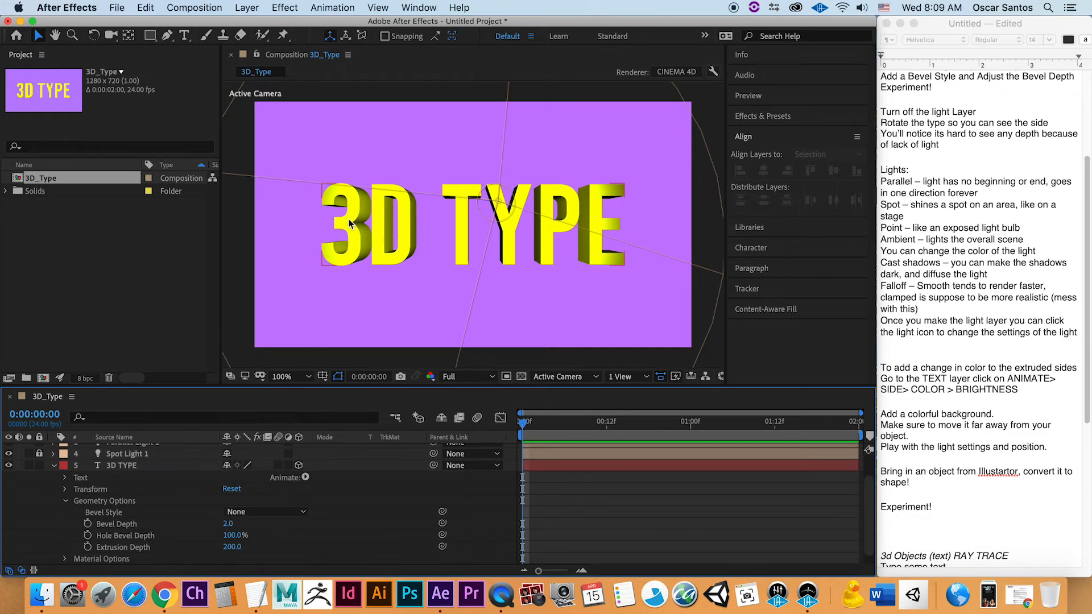
{"action": "left_click", "coordinate": [236, 513]}
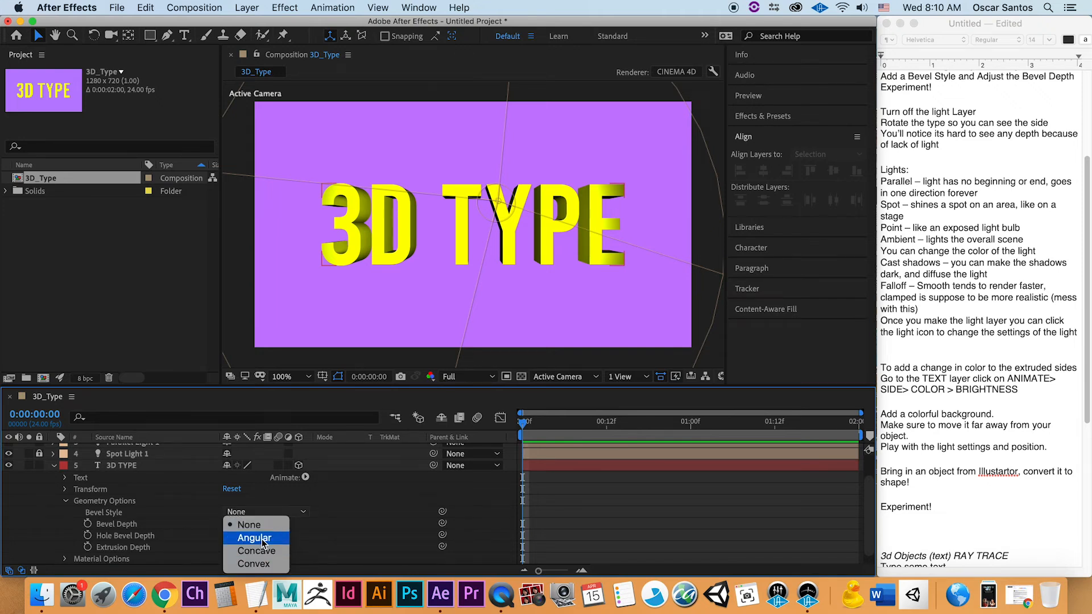
{"action": "left_click", "coordinate": [263, 540]}
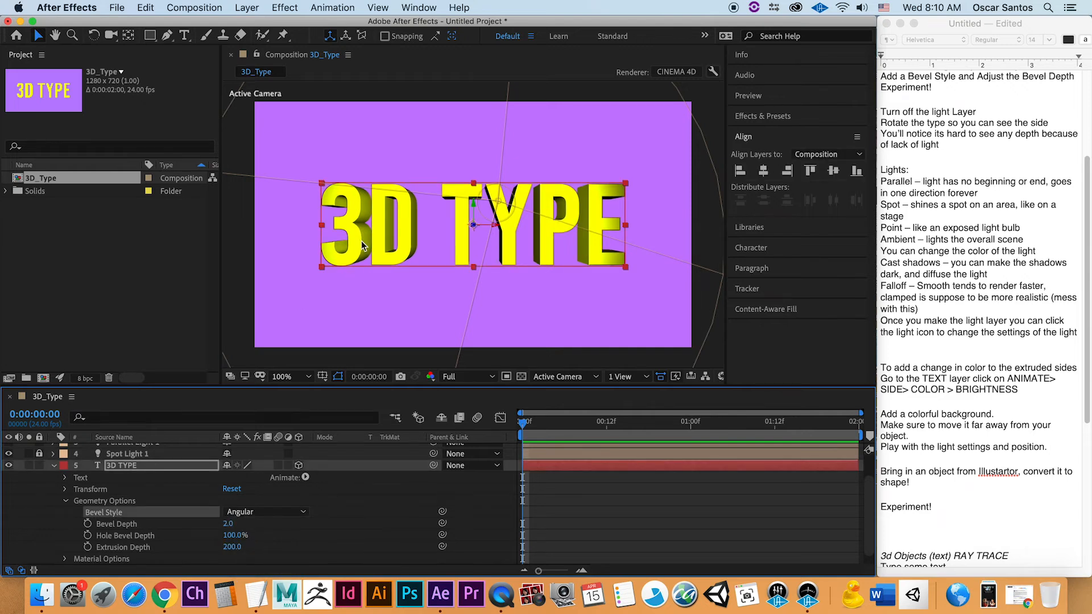
{"action": "key", "text": "period"}
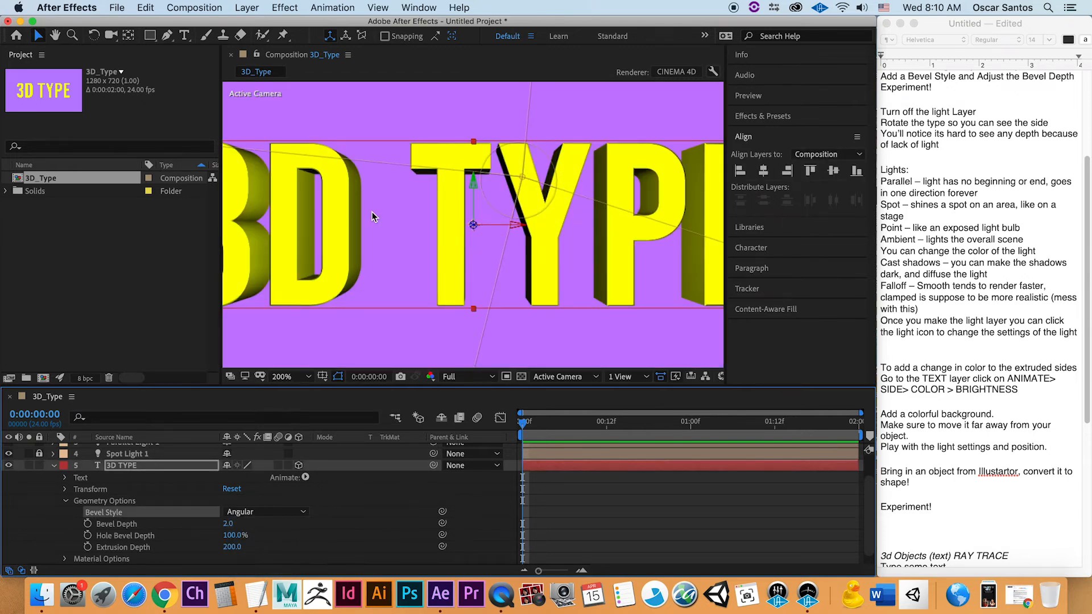
{"action": "key", "text": "period"}
{"action": "key", "text": "space"}
{"action": "left_click_drag", "start_coordinate": [397, 225], "coordinate": [622, 256]}
{"action": "left_click_drag", "start_coordinate": [403, 226], "coordinate": [606, 213]}
Try the Concave and Convex bevel styles on the text and return to Angular
{"action": "left_click", "coordinate": [265, 511]}
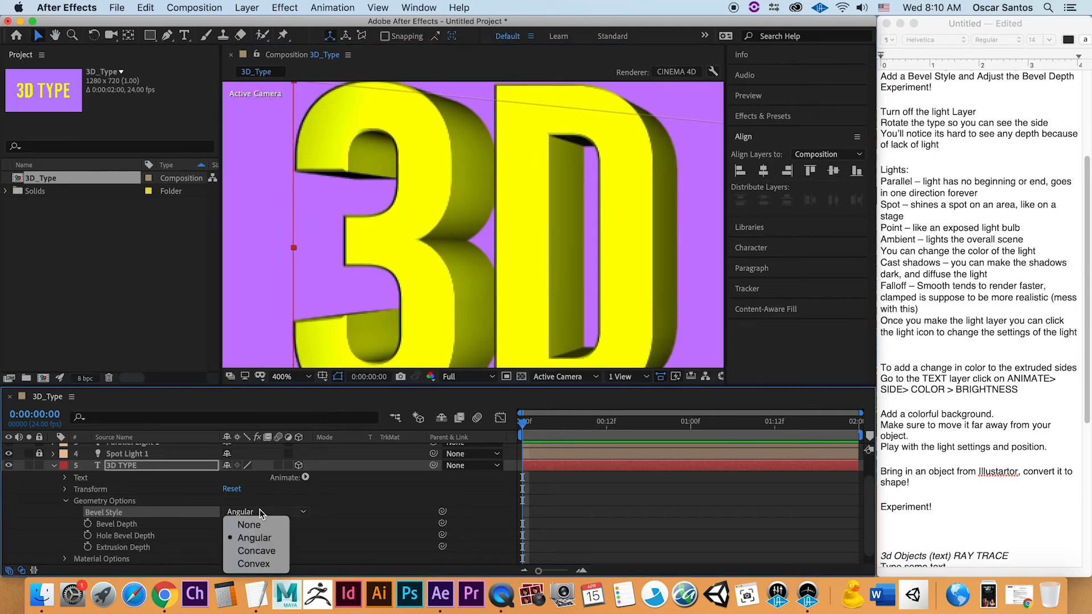
{"action": "left_click", "coordinate": [257, 551]}
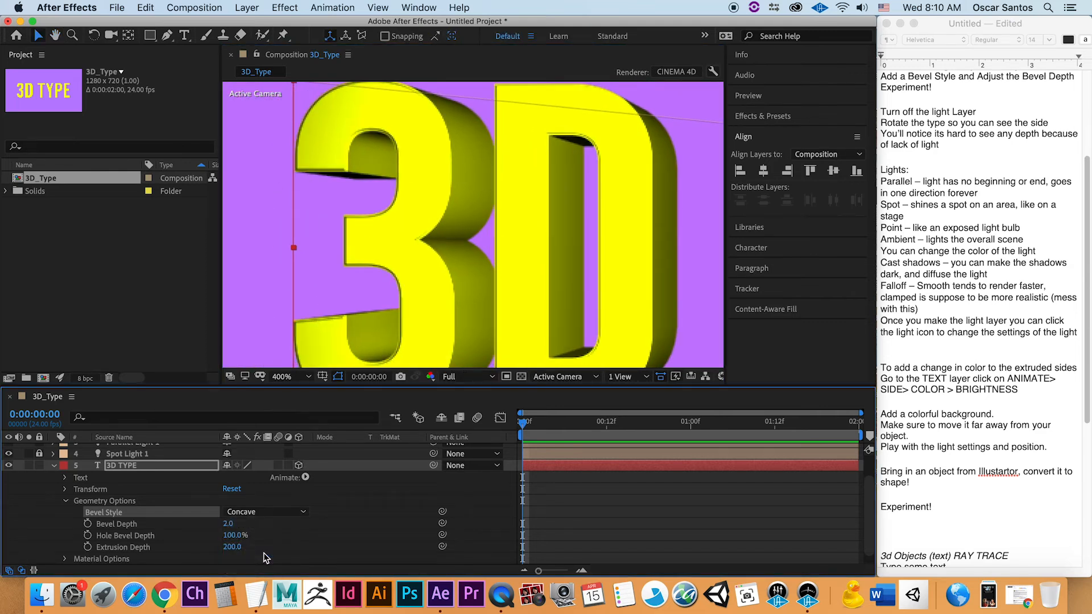
{"action": "left_click", "coordinate": [301, 512]}
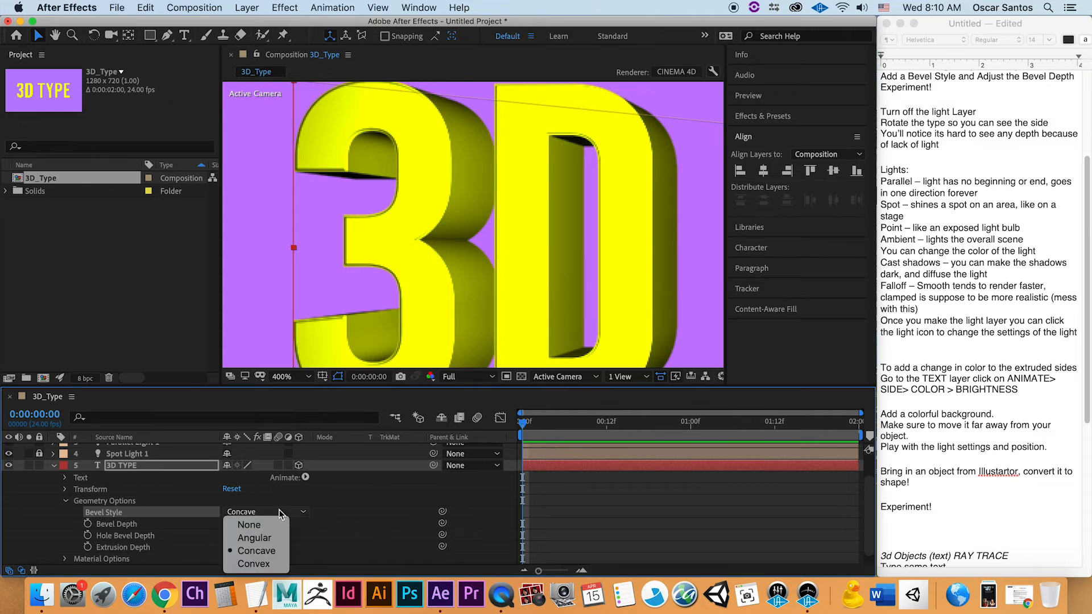
{"action": "left_click", "coordinate": [254, 564]}
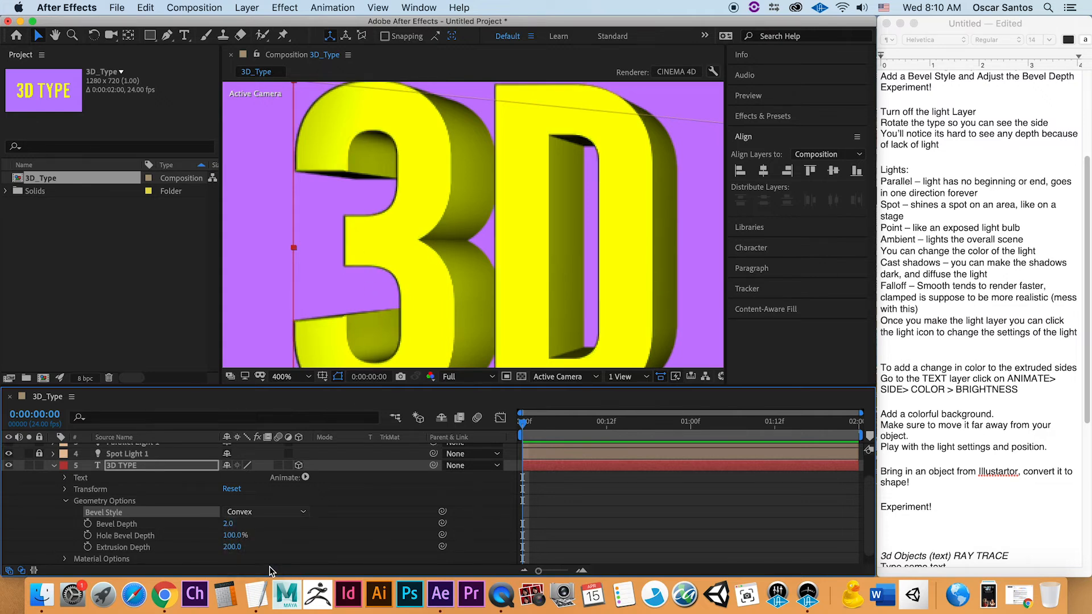
{"action": "left_click", "coordinate": [276, 514]}
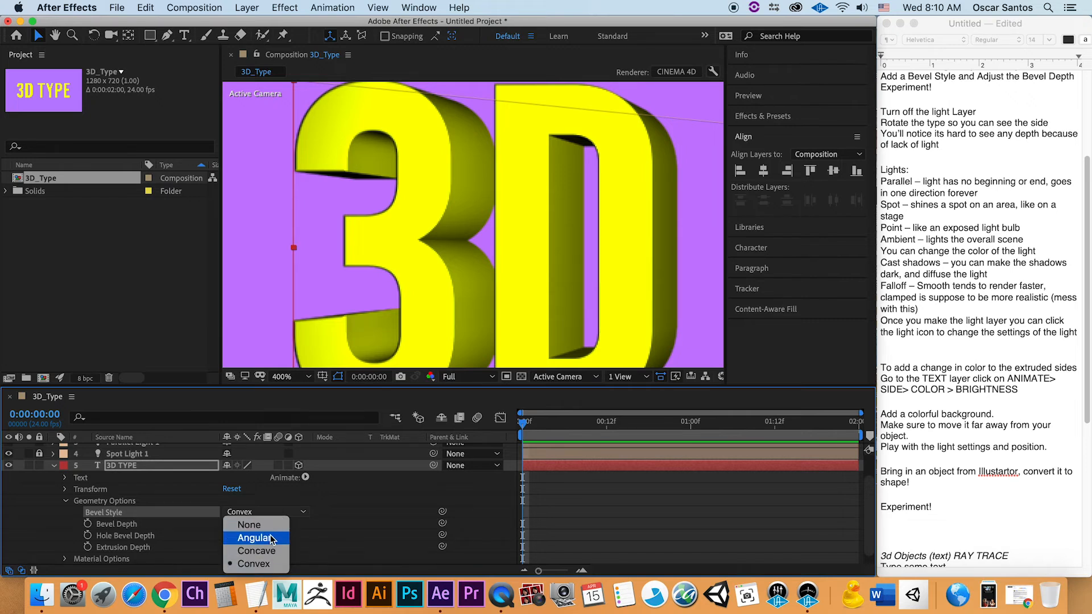
{"action": "left_click", "coordinate": [272, 540]}
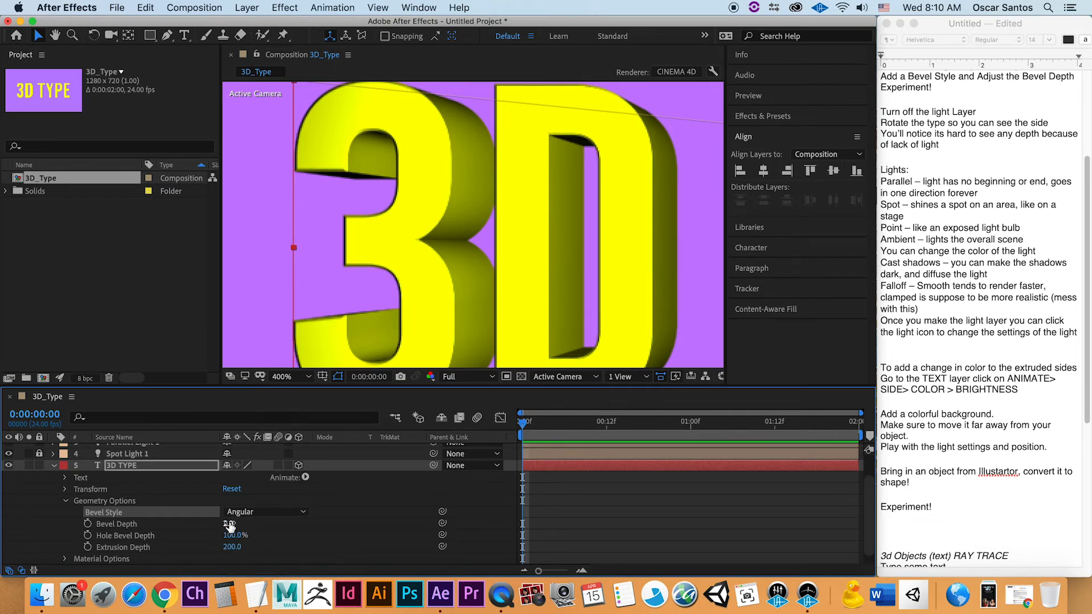
Set the text's bevel depth to 10 and its bevel style to Concave
{"action": "left_click_drag", "start_coordinate": [228, 523], "coordinate": [287, 520]}
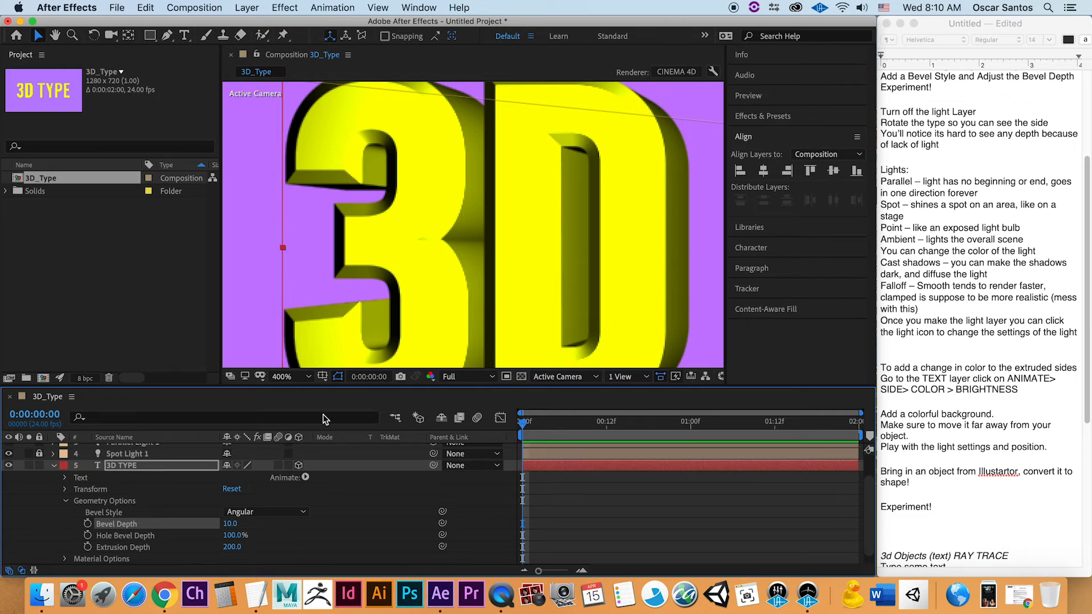
{"action": "left_click", "coordinate": [291, 513]}
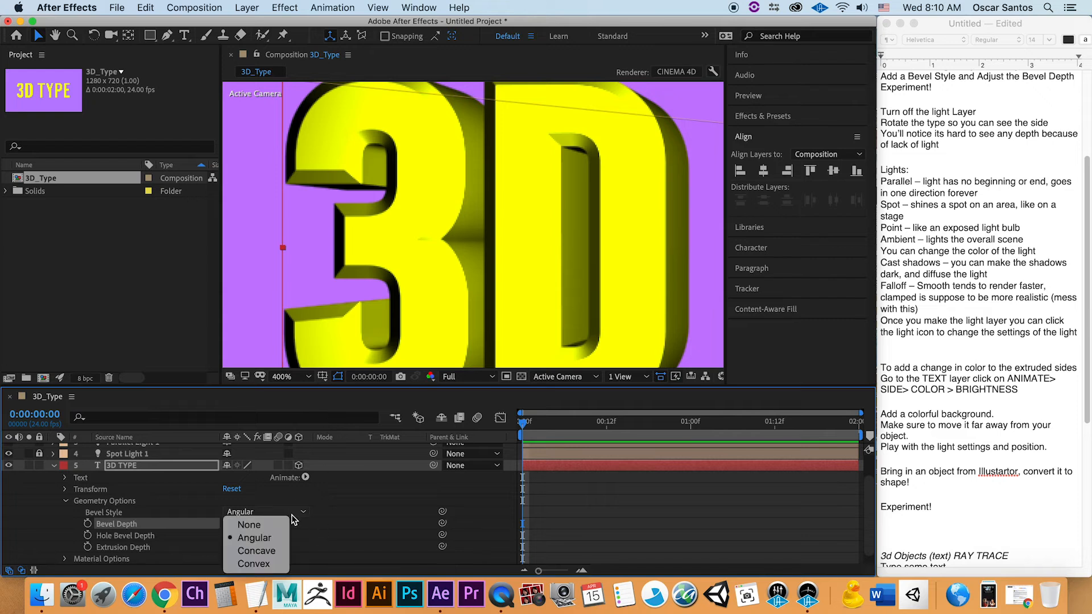
{"action": "left_click", "coordinate": [271, 552]}
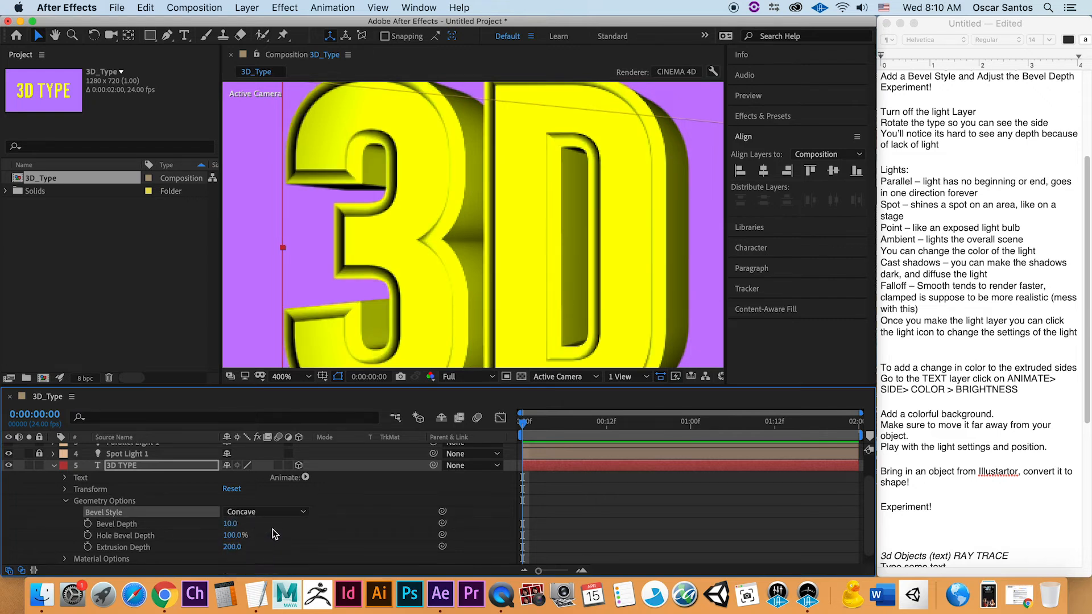
Try the Convex bevel style on the 3D TYPE text and examine its letter edges up close and at full size
{"action": "left_click", "coordinate": [268, 512]}
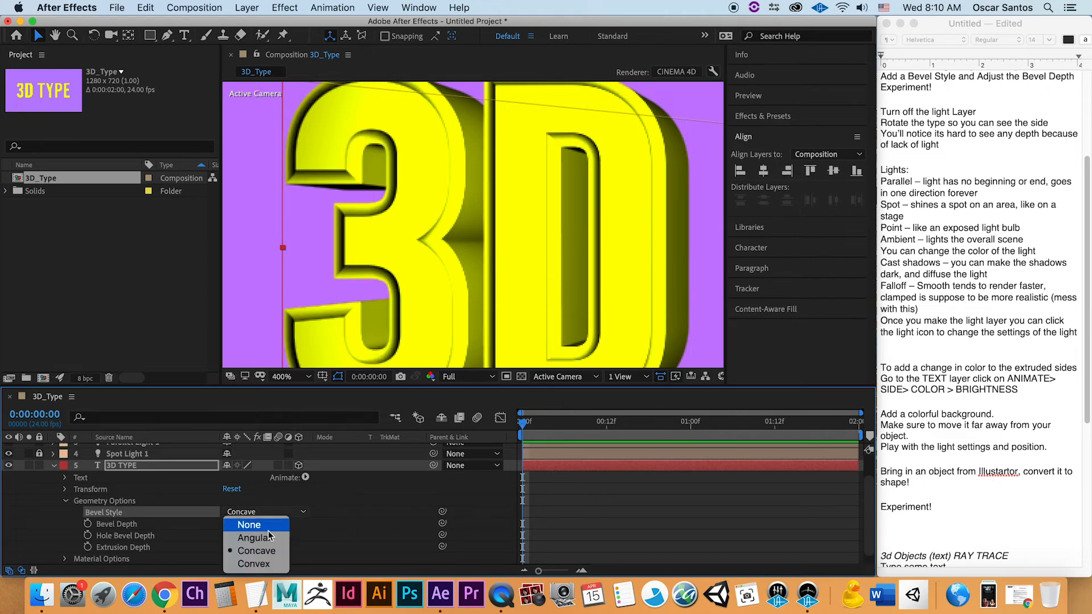
{"action": "left_click", "coordinate": [265, 564]}
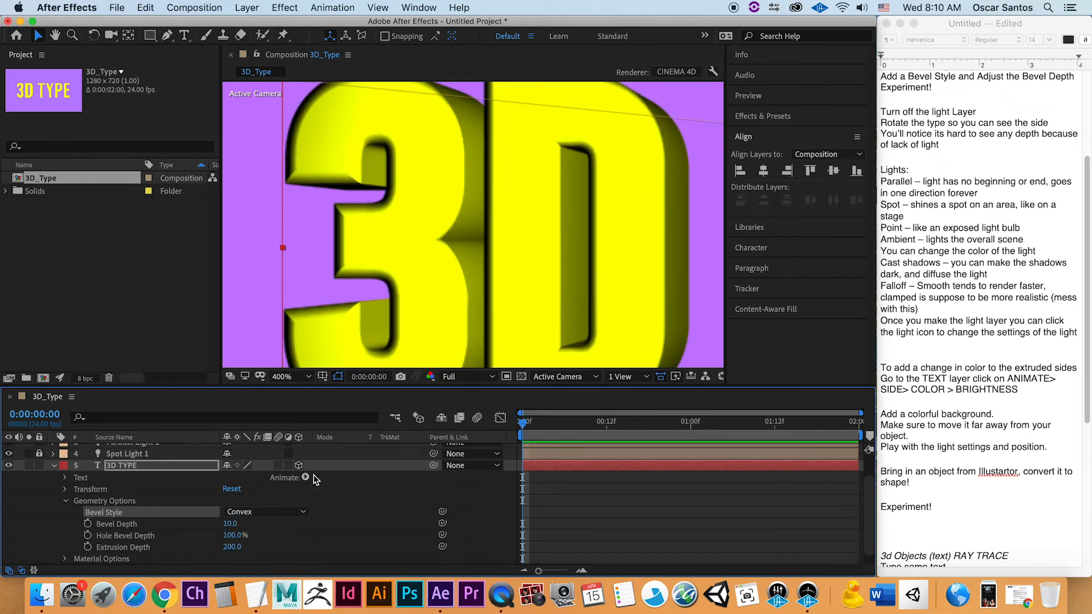
{"action": "scroll", "coordinate": [448, 318], "scroll_direction": "down", "scroll_amount": 2}
{"action": "scroll", "coordinate": [585, 273], "scroll_direction": "down", "scroll_amount": 1}
{"action": "scroll", "coordinate": [585, 273], "scroll_direction": "up", "scroll_amount": 1}
{"action": "left_click_drag", "start_coordinate": [586, 273], "coordinate": [464, 274]}
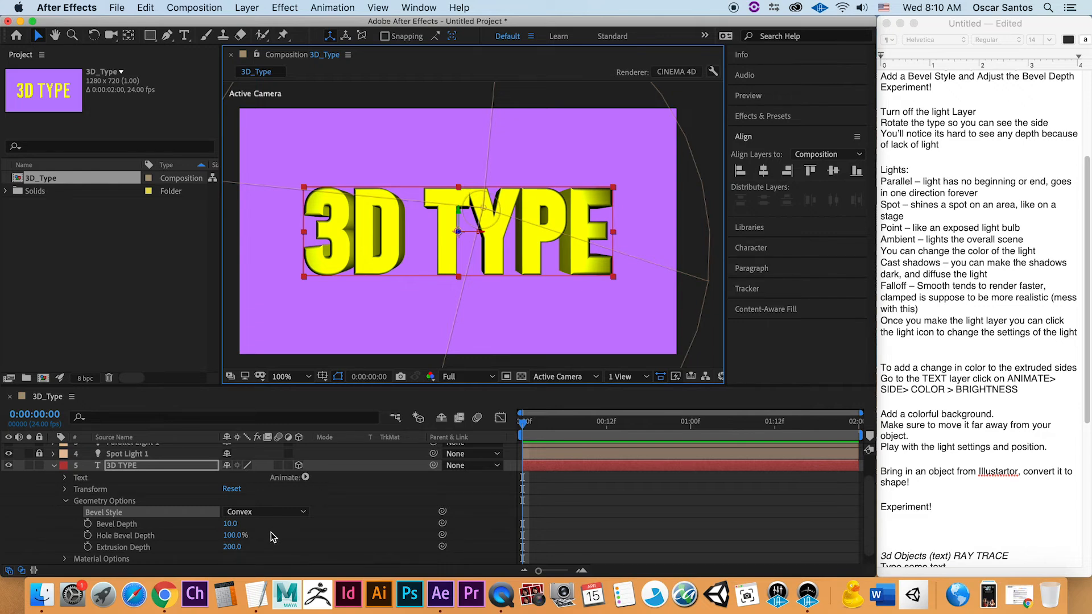
Set the text's hole bevel depth to 69%
{"action": "left_click", "coordinate": [236, 535]}
{"action": "left_click", "coordinate": [237, 535]}
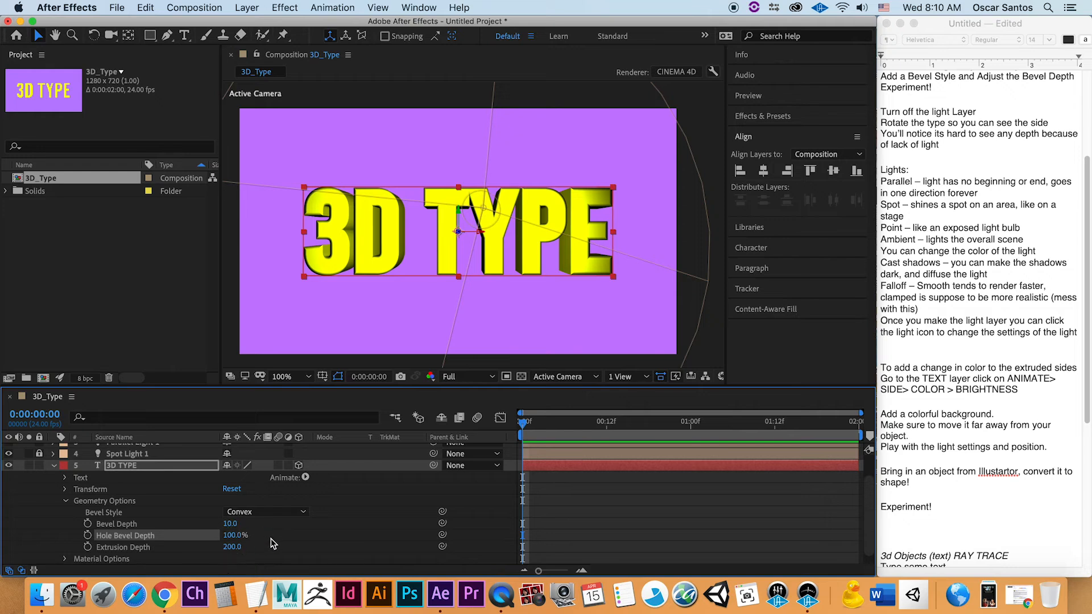
{"action": "left_click_drag", "start_coordinate": [238, 540], "coordinate": [176, 539]}
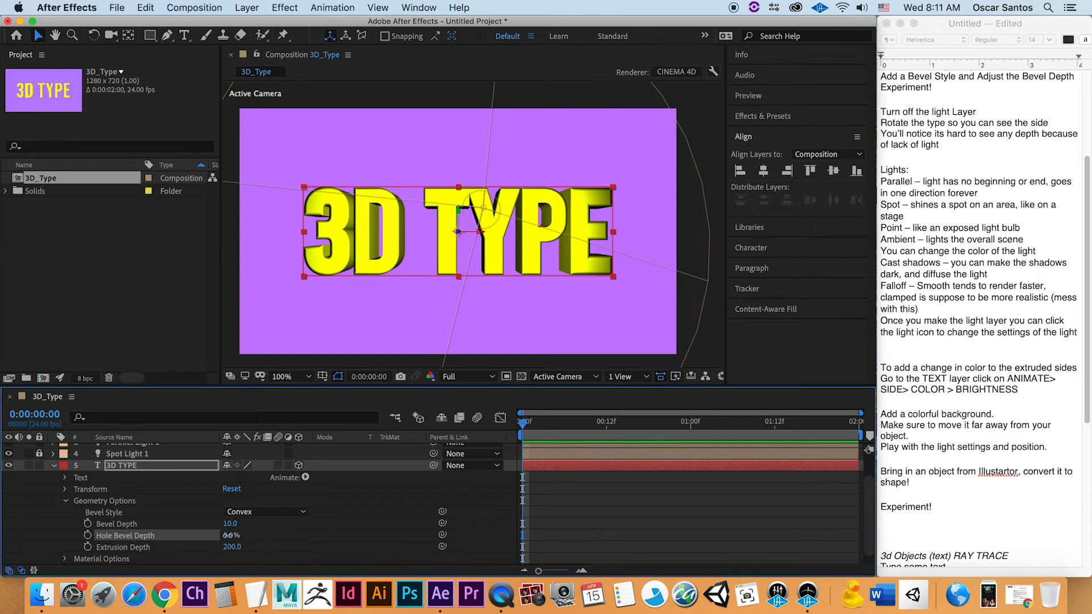
{"action": "left_click_drag", "start_coordinate": [234, 535], "coordinate": [282, 540]}
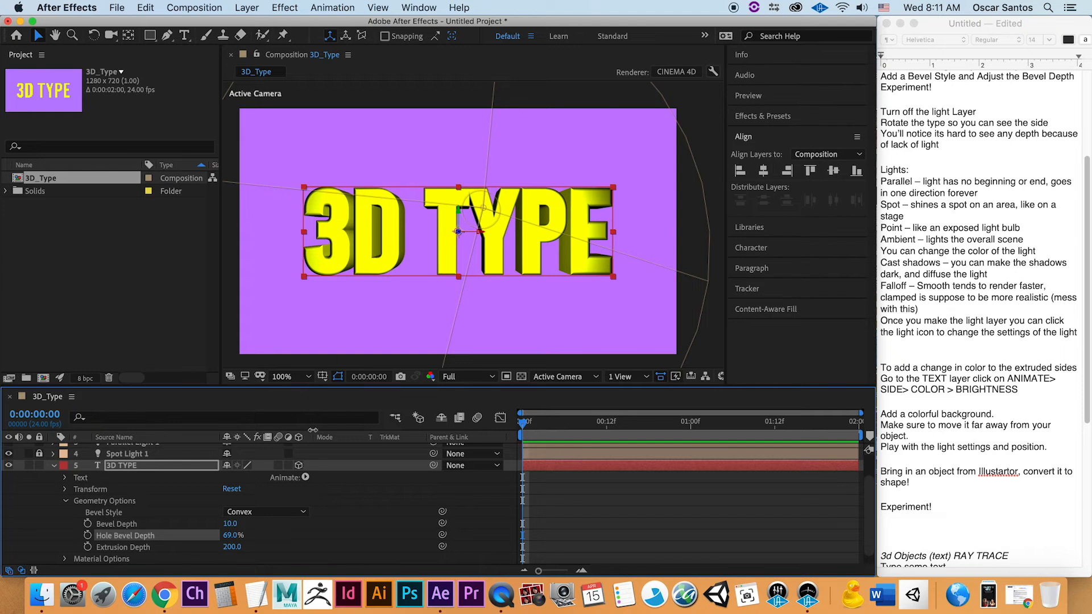
{"action": "left_click_drag", "start_coordinate": [231, 538], "coordinate": [252, 539]}
{"action": "left_click", "coordinate": [234, 536]}
{"action": "type", "text": "69"}
{"action": "key", "text": "Return"}
Set the text's extrusion depth to 816 and its bevel style to None
{"action": "left_click_drag", "start_coordinate": [230, 547], "coordinate": [633, 544]}
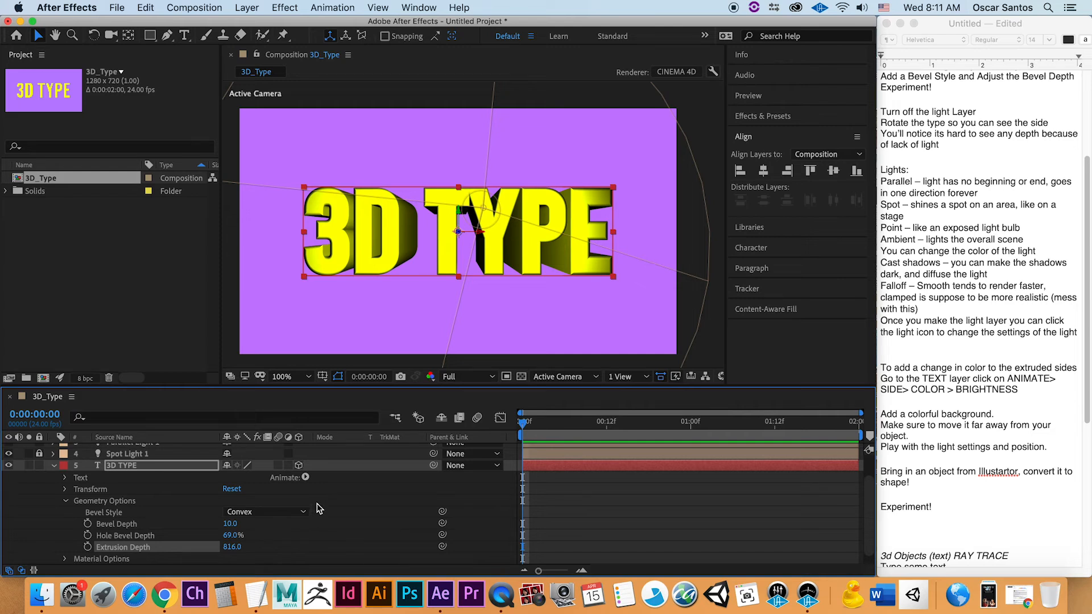
{"action": "left_click", "coordinate": [270, 513]}
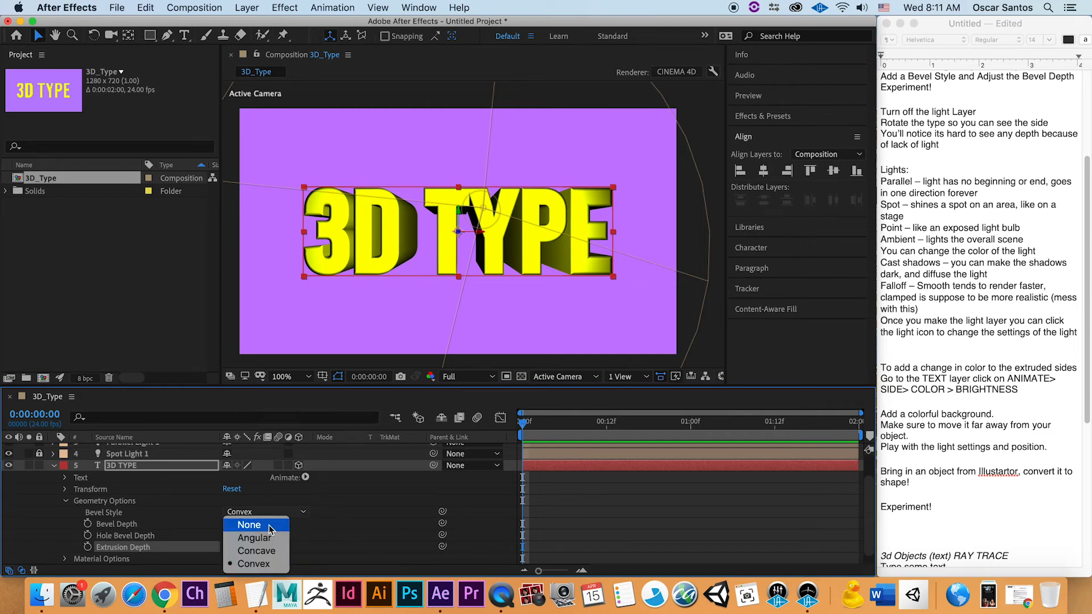
{"action": "left_click", "coordinate": [270, 526]}
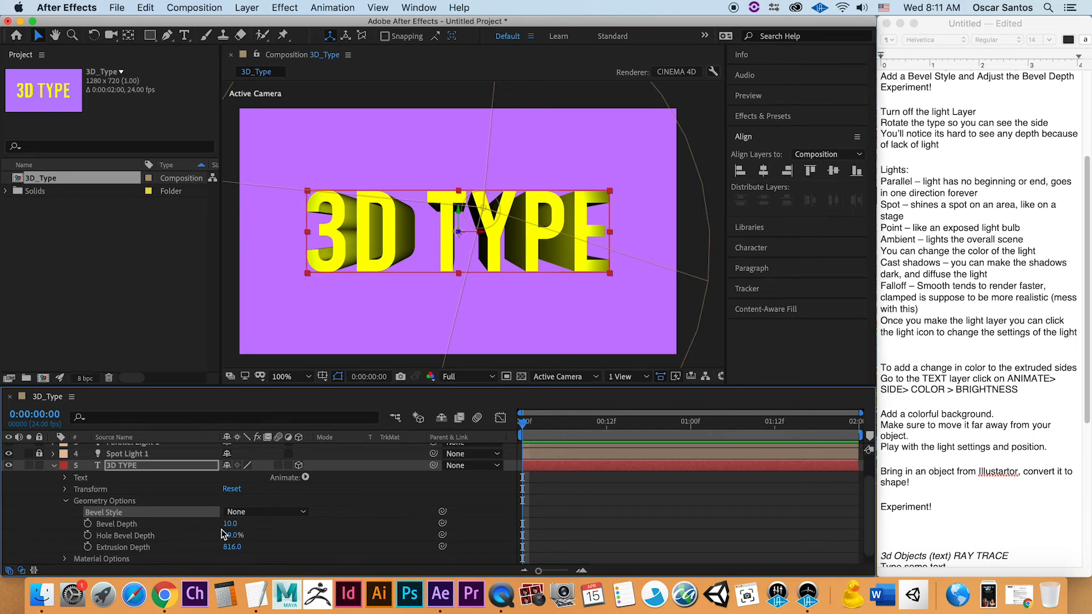
{"action": "left_click", "coordinate": [66, 501]}
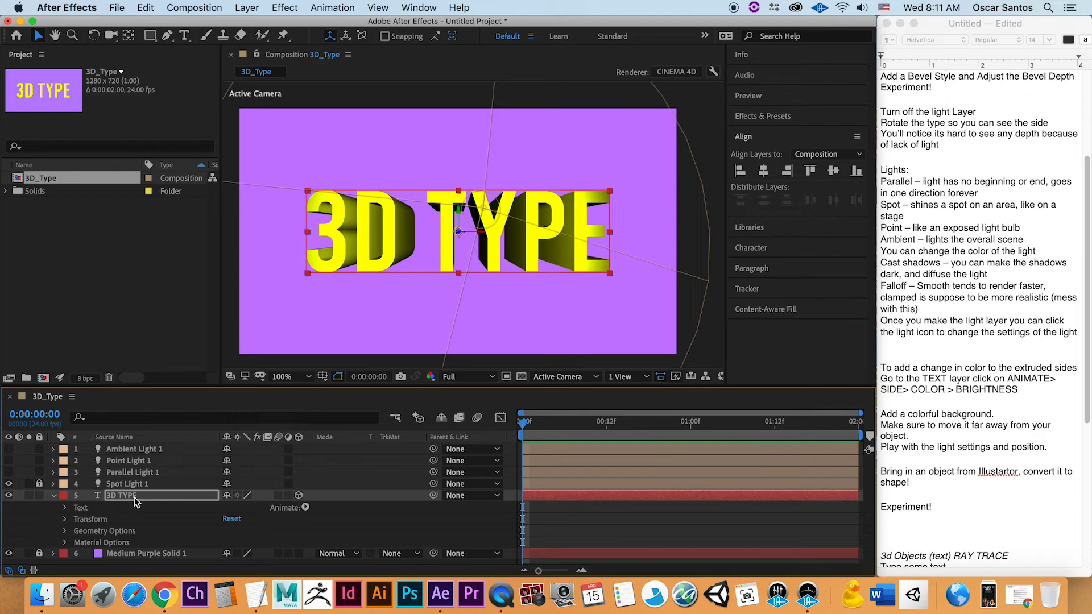
Add an RGB side color animator to the 3D TYPE text for its extruded sides
{"action": "left_click", "coordinate": [305, 508]}
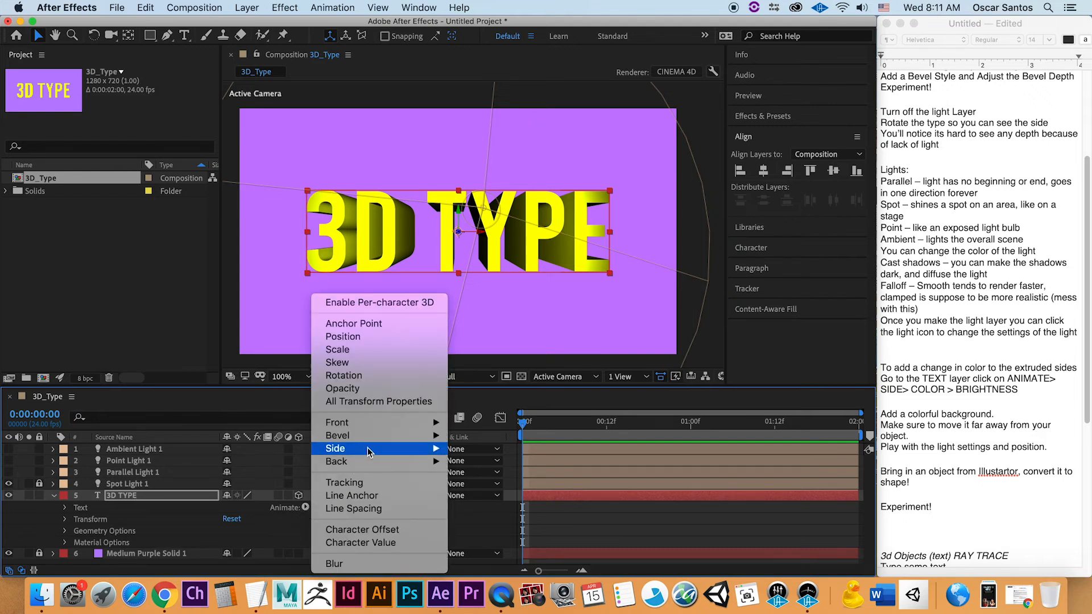
{"action": "mouse_move", "coordinate": [370, 449]}
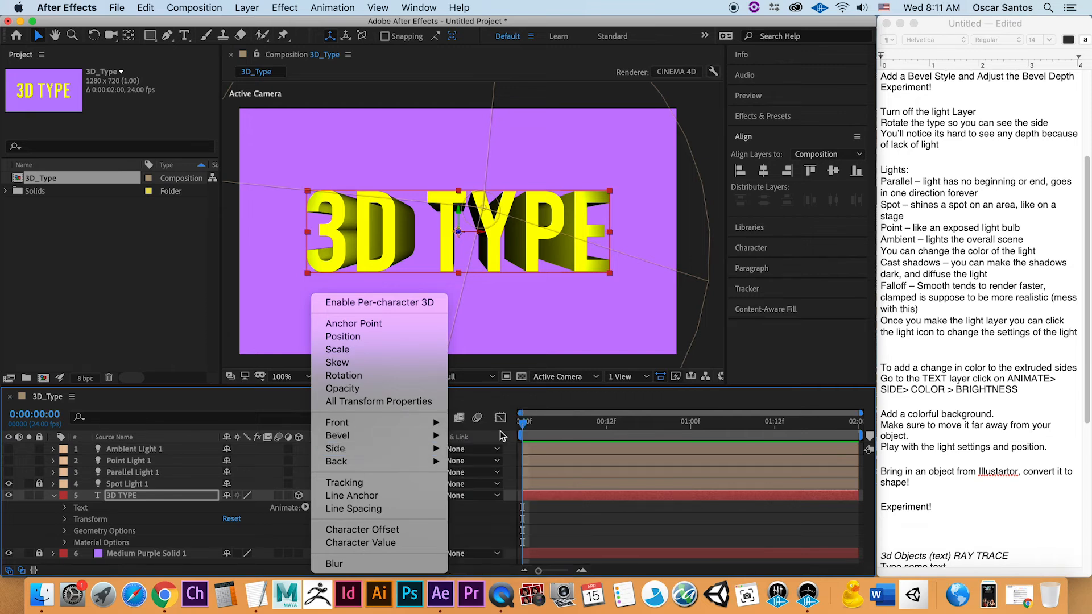
{"action": "mouse_move", "coordinate": [513, 426]}
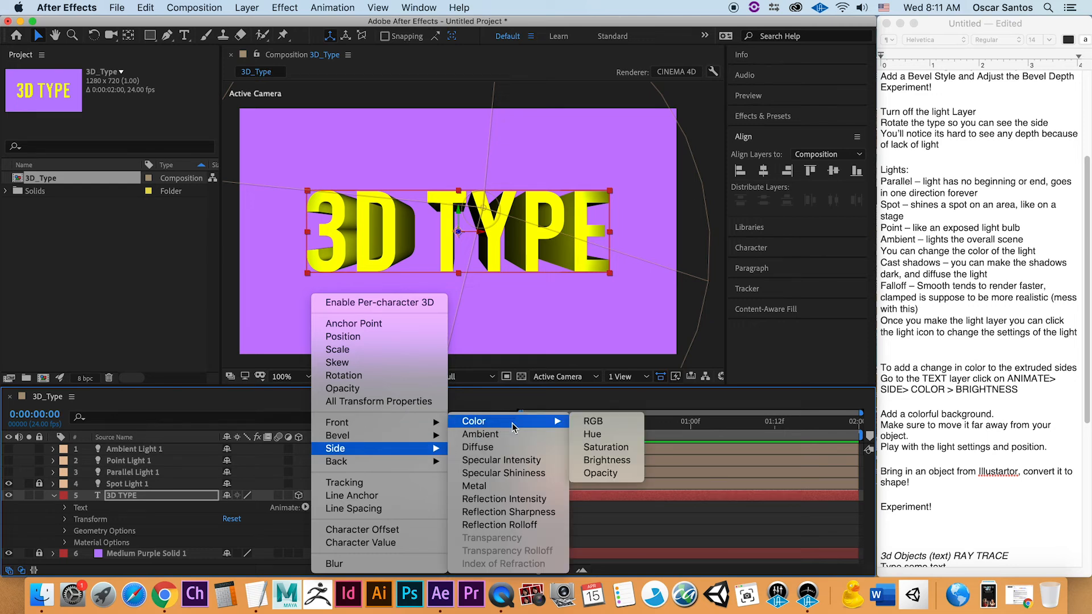
{"action": "left_click", "coordinate": [603, 426]}
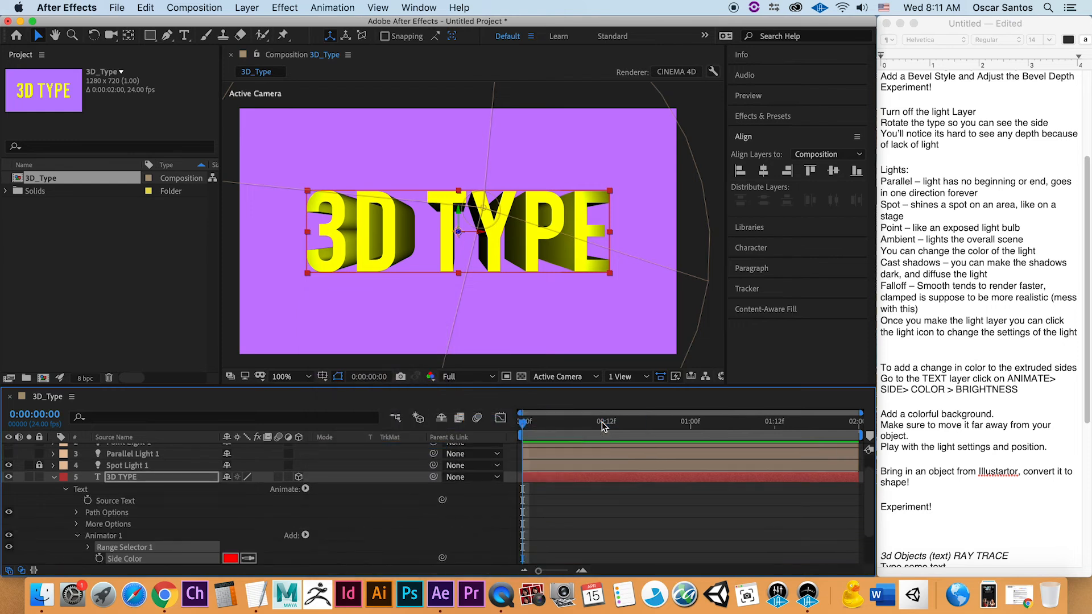
Try blue 3B00FF as the side color of the extruded text
{"action": "scroll", "coordinate": [216, 547], "scroll_direction": "down", "scroll_amount": 1}
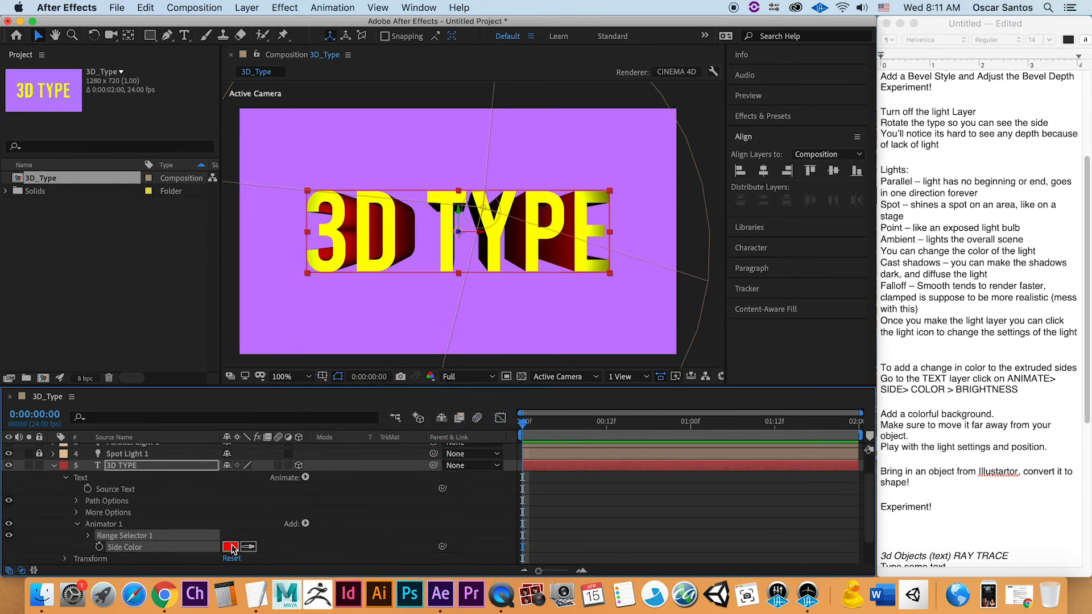
{"action": "scroll", "coordinate": [326, 510], "scroll_direction": "down", "scroll_amount": 1}
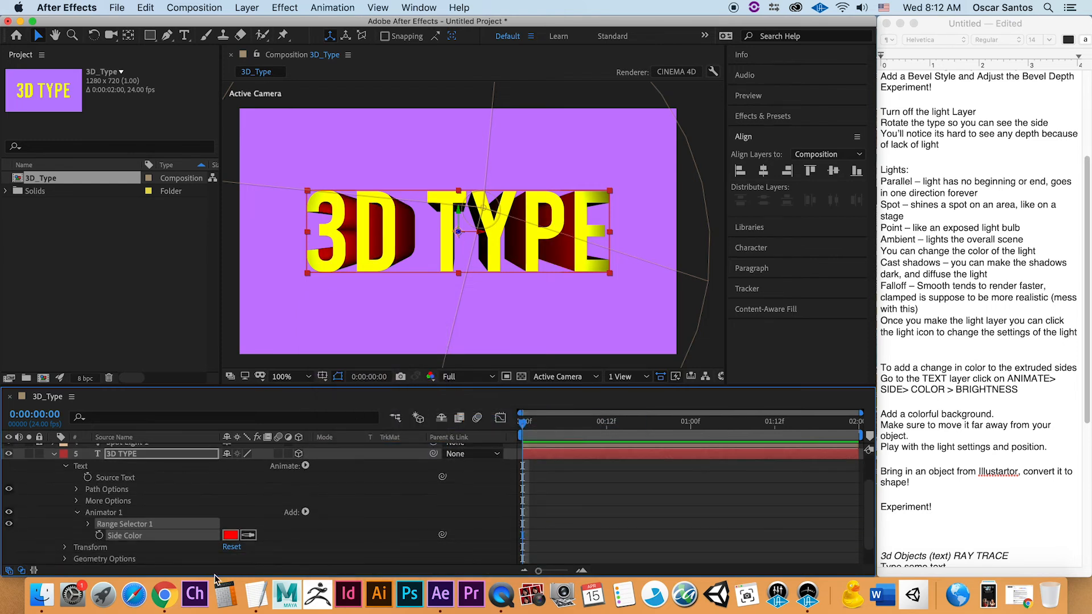
{"action": "left_click", "coordinate": [233, 537]}
{"action": "left_click_drag", "start_coordinate": [202, 271], "coordinate": [203, 155]}
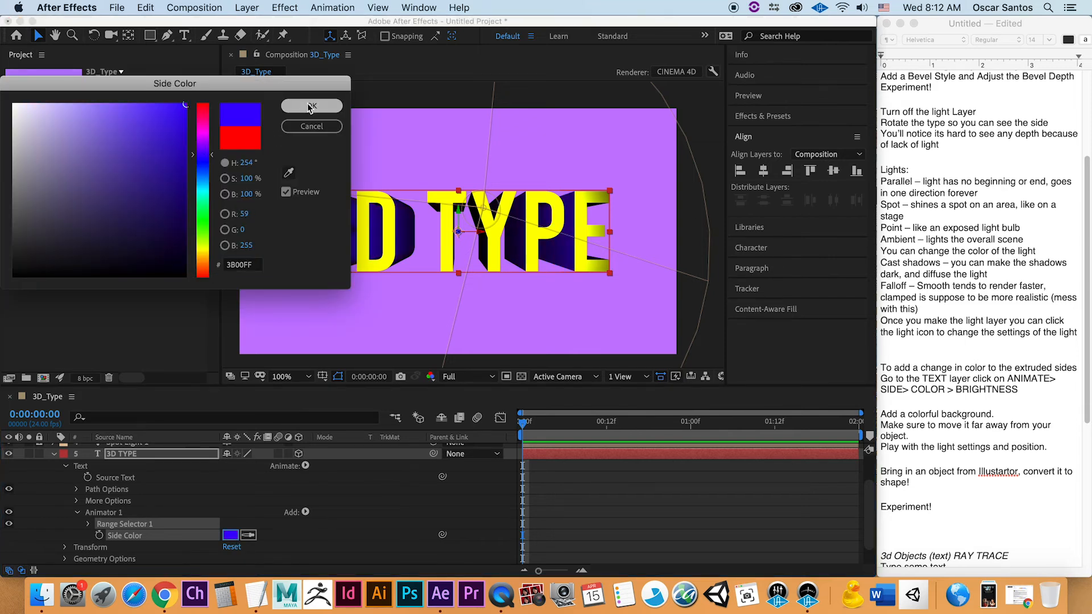
{"action": "left_click", "coordinate": [310, 106]}
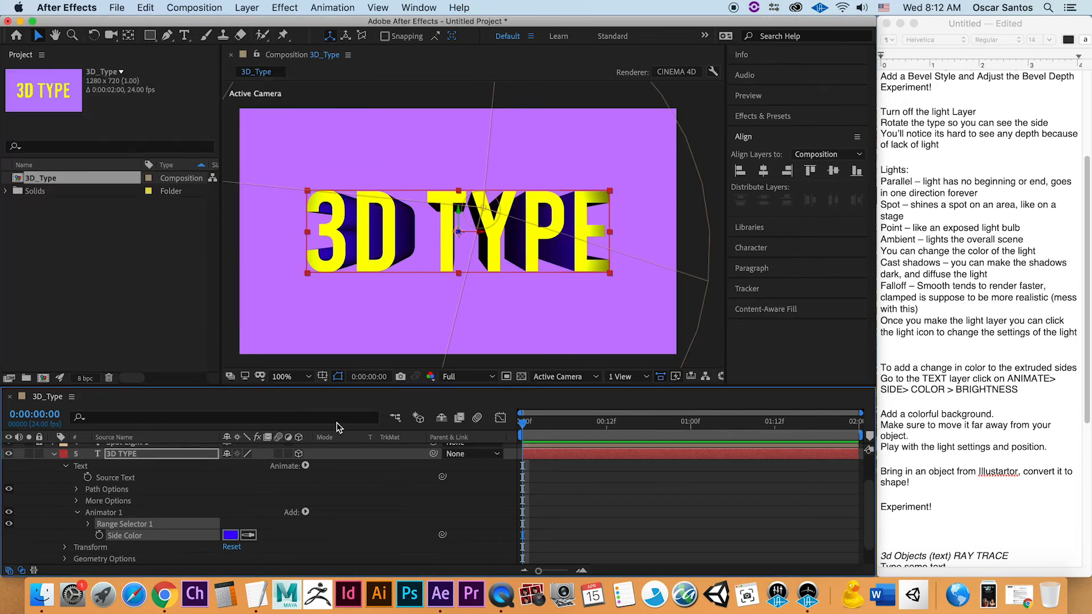
Set the side color of the extruded text to pinkish red FF005F
{"action": "left_click", "coordinate": [233, 535]}
{"action": "left_click", "coordinate": [206, 125]}
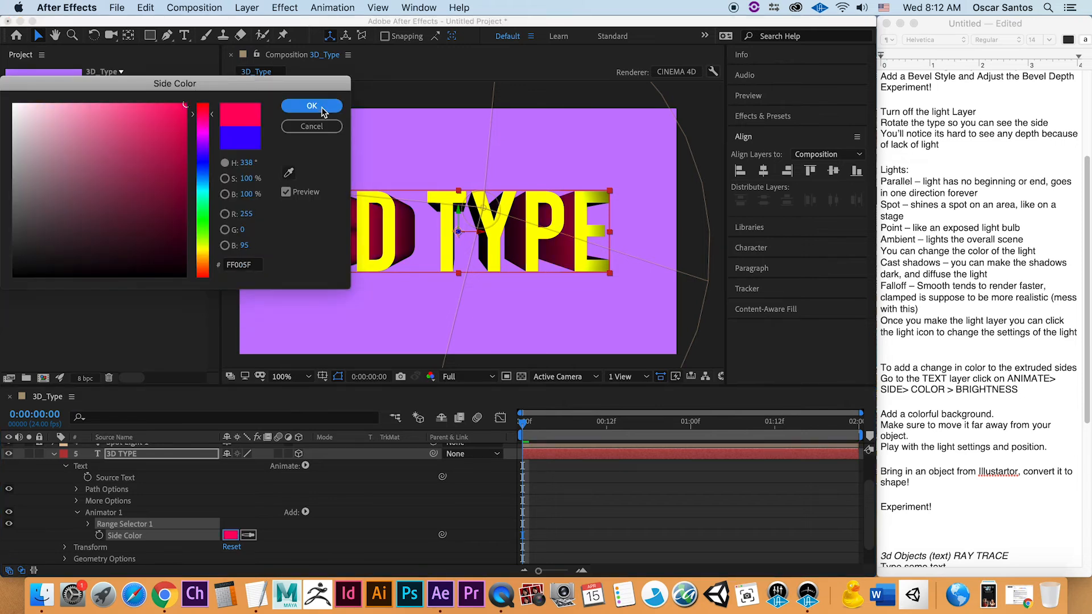
{"action": "left_click", "coordinate": [312, 106]}
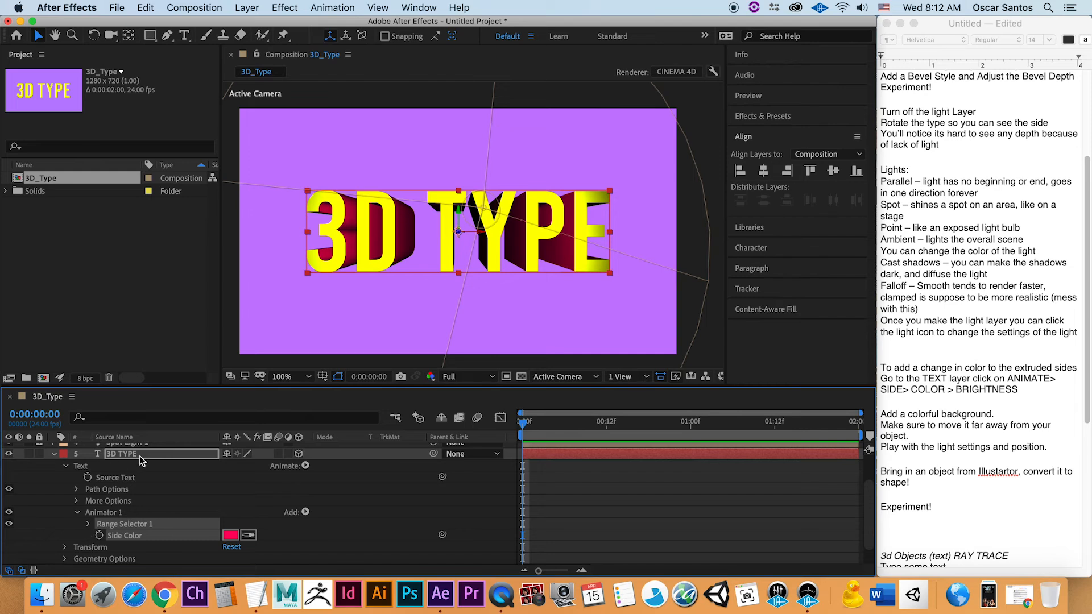
{"action": "left_click", "coordinate": [305, 465]}
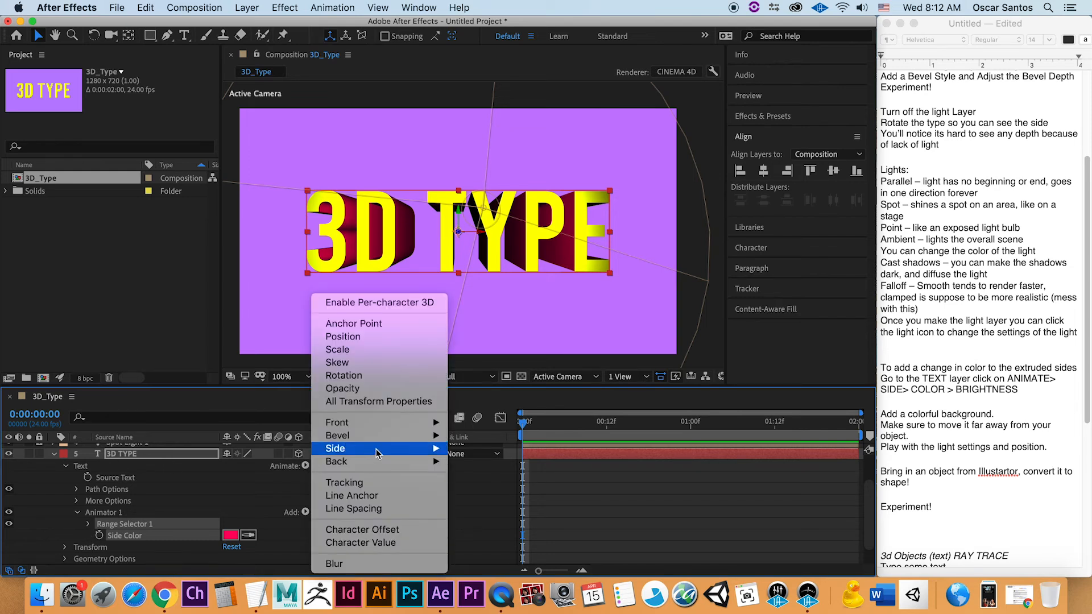
{"action": "mouse_move", "coordinate": [508, 424]}
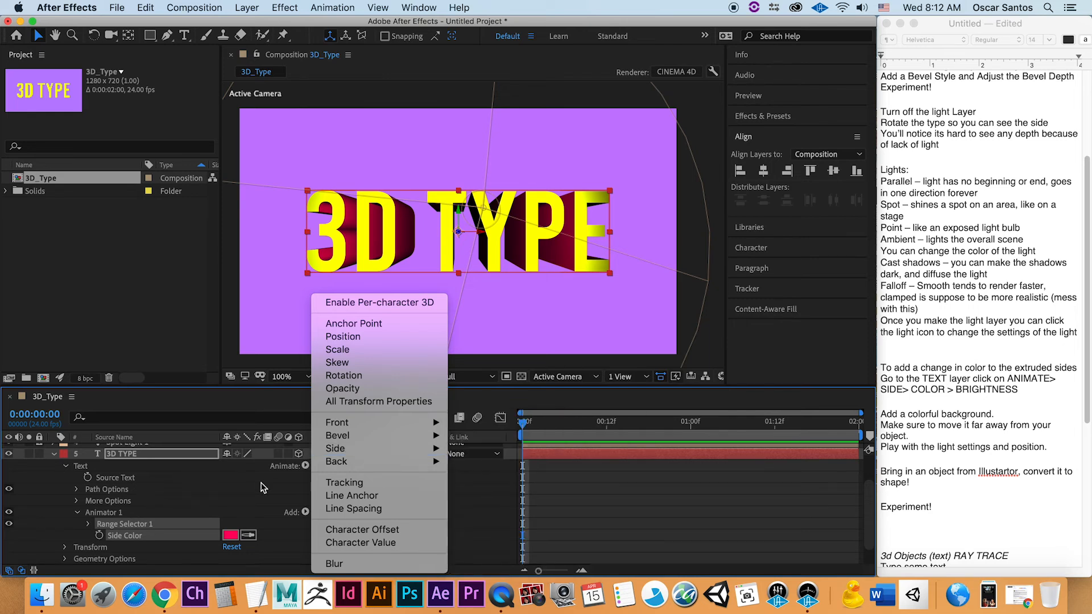
{"action": "left_click", "coordinate": [180, 455]}
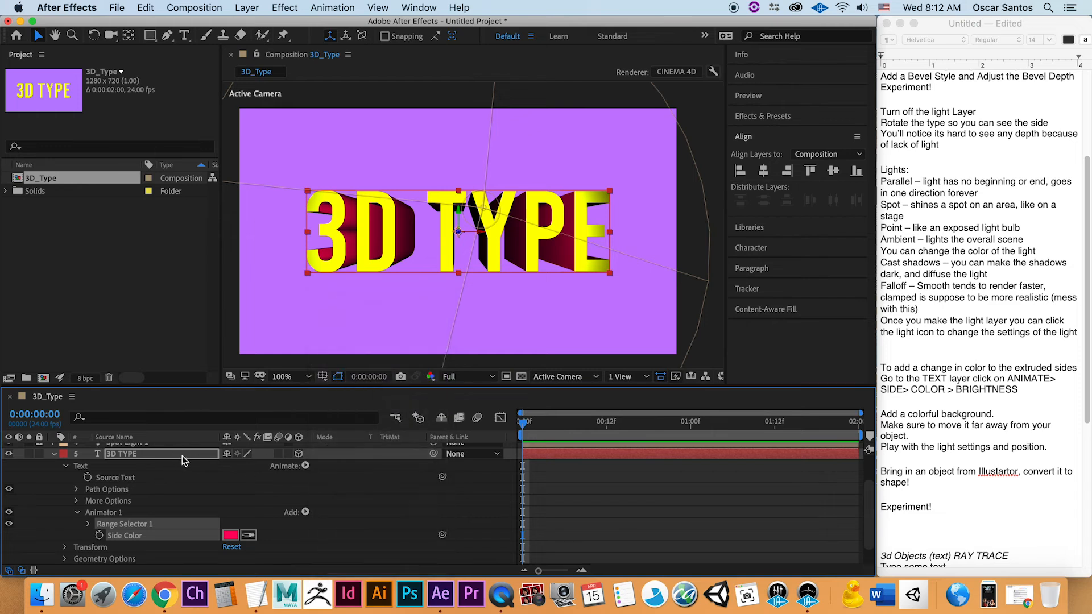
Lock the 3D TYPE text layer, and unlock Medium Purple Solid 1 and make it a 3D layer
{"action": "left_click", "coordinate": [54, 453]}
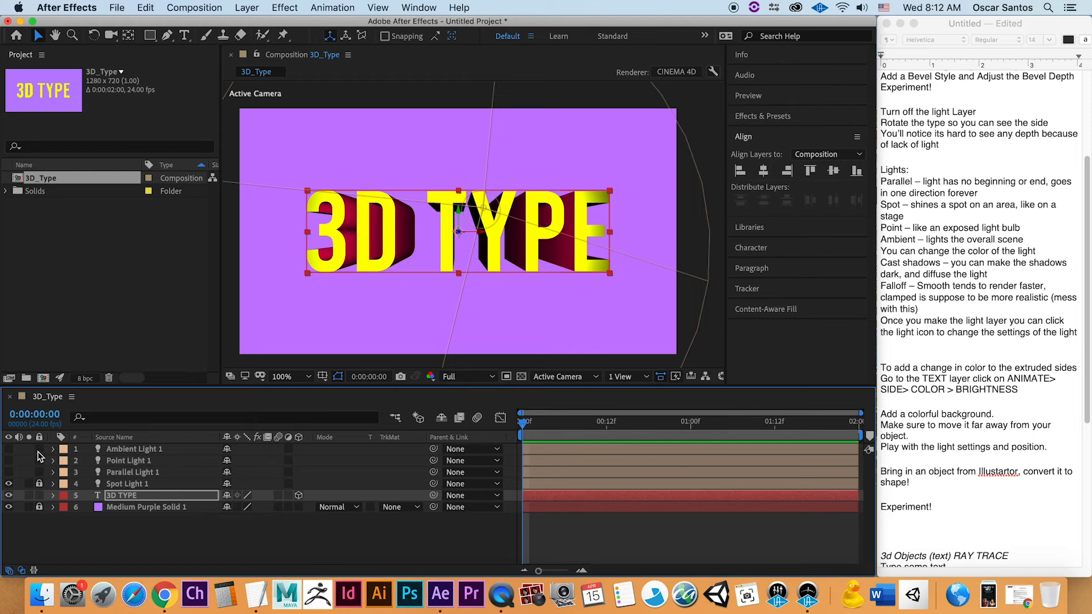
{"action": "left_click", "coordinate": [39, 495]}
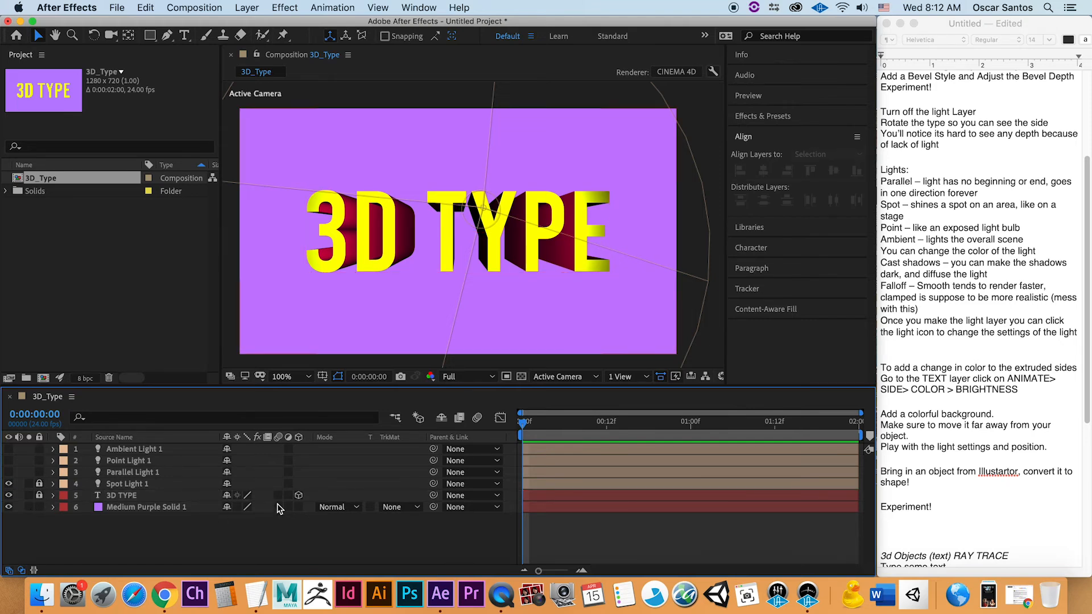
{"action": "left_click", "coordinate": [299, 507]}
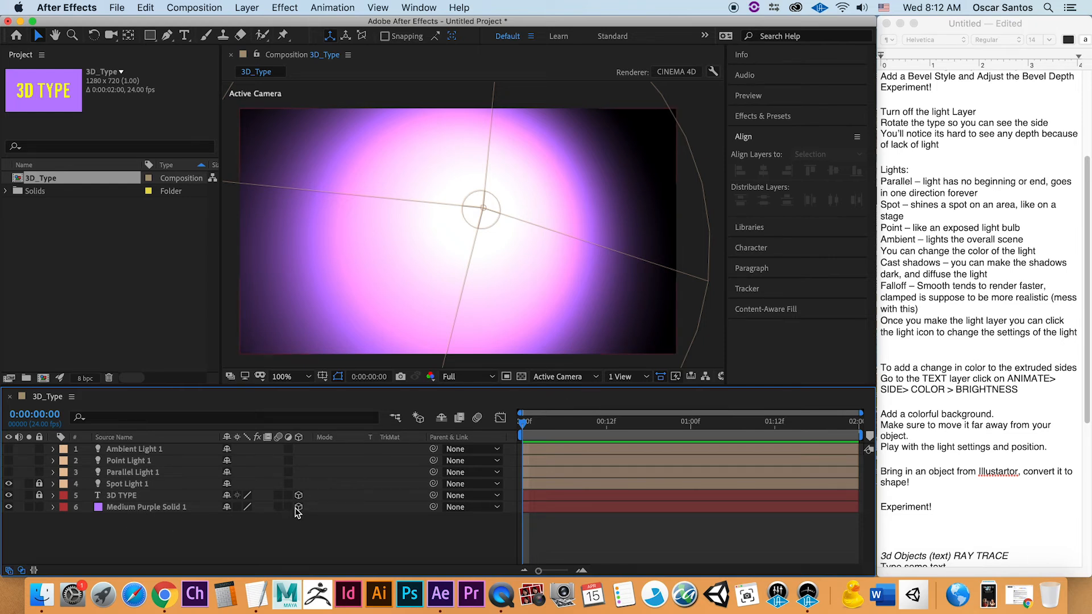
In Custom View 1, move Medium Purple Solid 1 back behind the text to a Z position of 806
{"action": "left_click", "coordinate": [569, 377]}
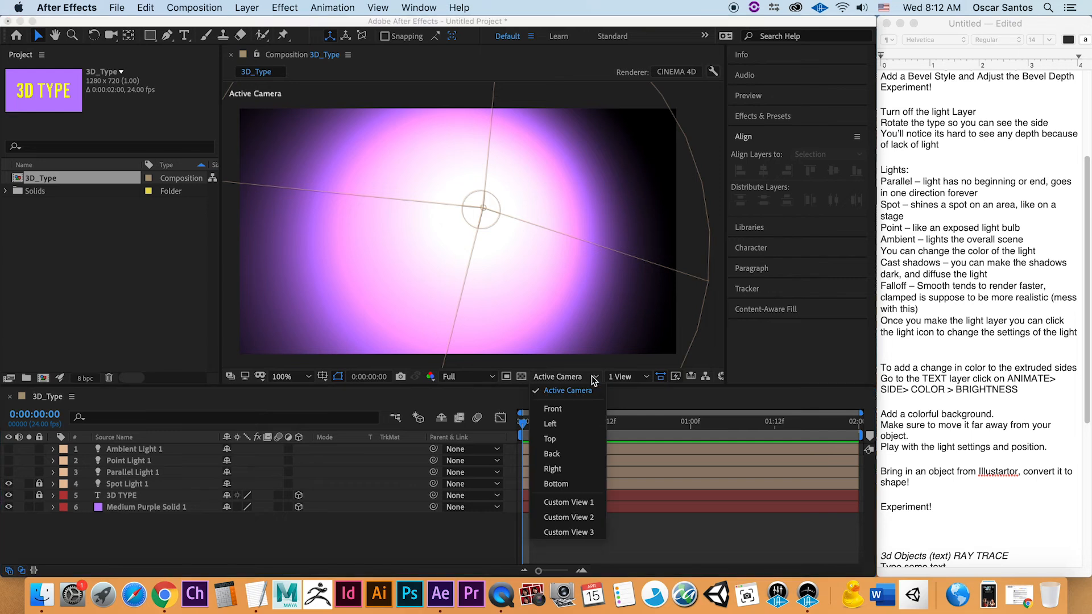
{"action": "left_click", "coordinate": [568, 501]}
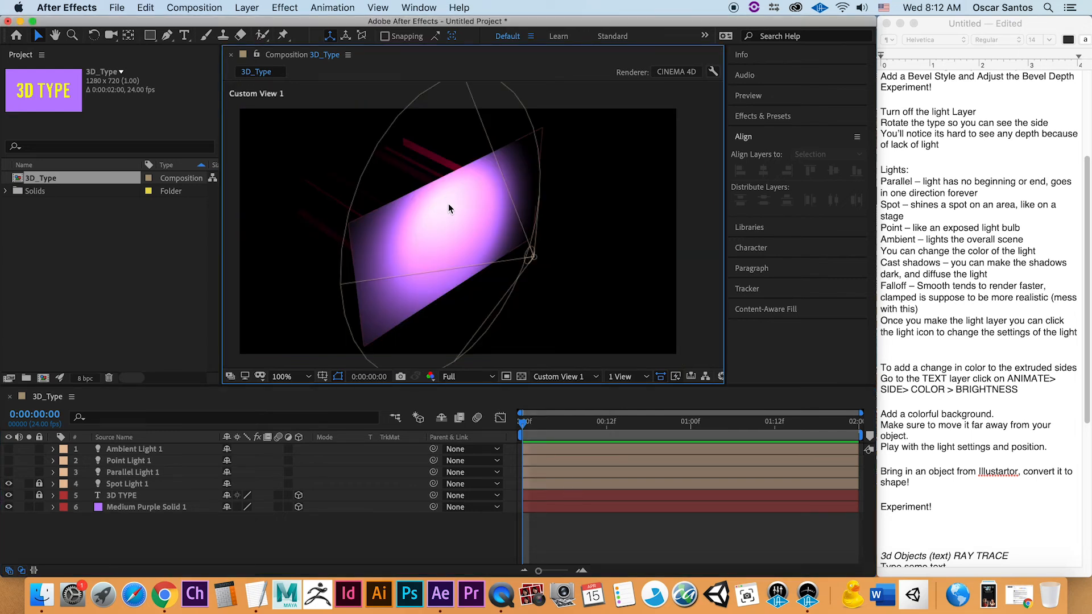
{"action": "left_click", "coordinate": [53, 507]}
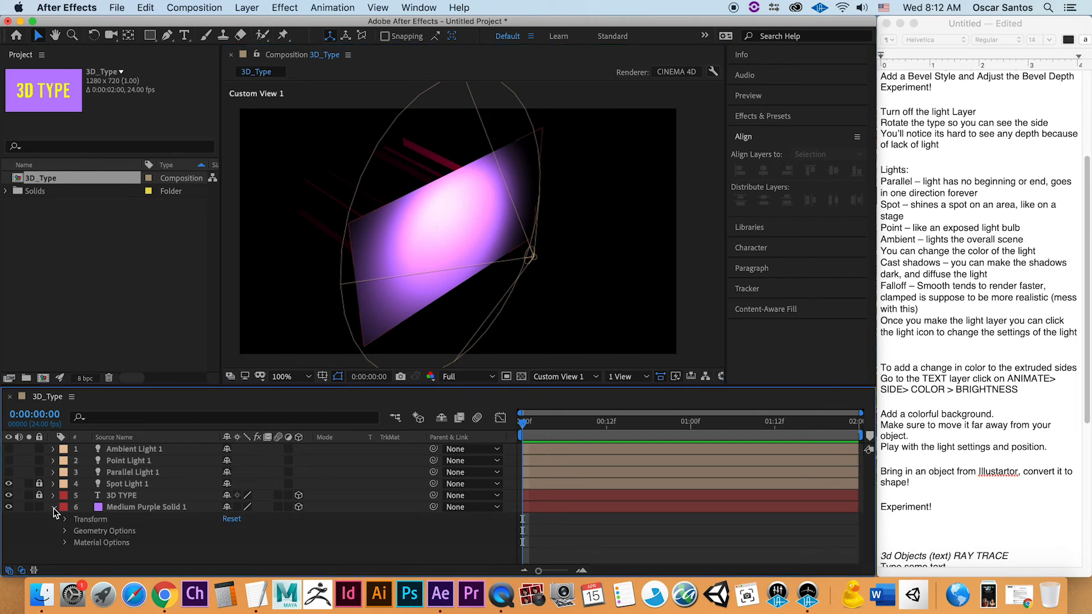
{"action": "left_click", "coordinate": [65, 520]}
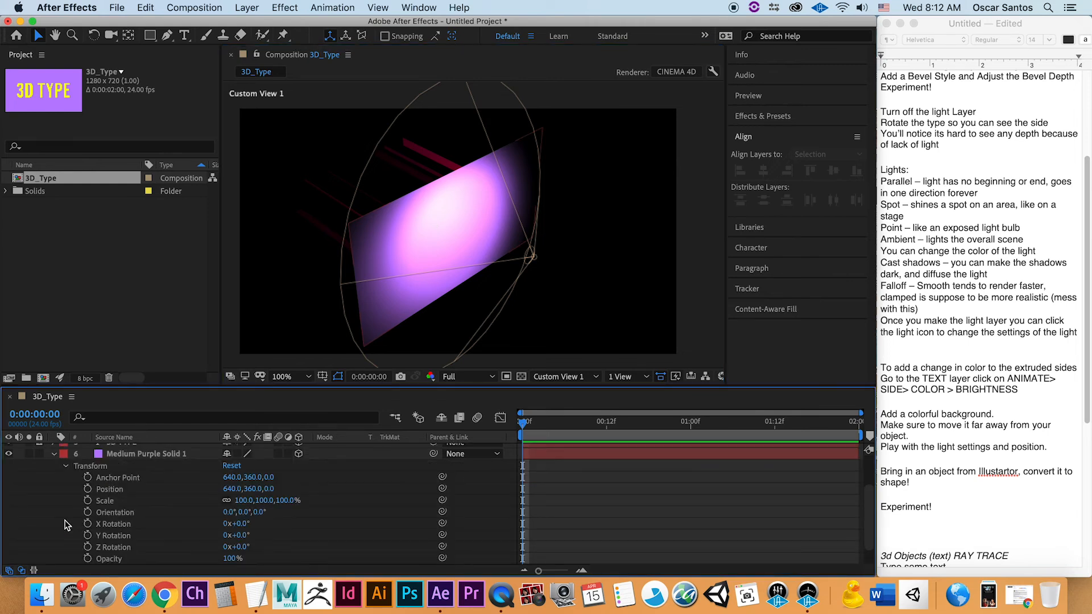
{"action": "left_click_drag", "start_coordinate": [268, 489], "coordinate": [800, 472]}
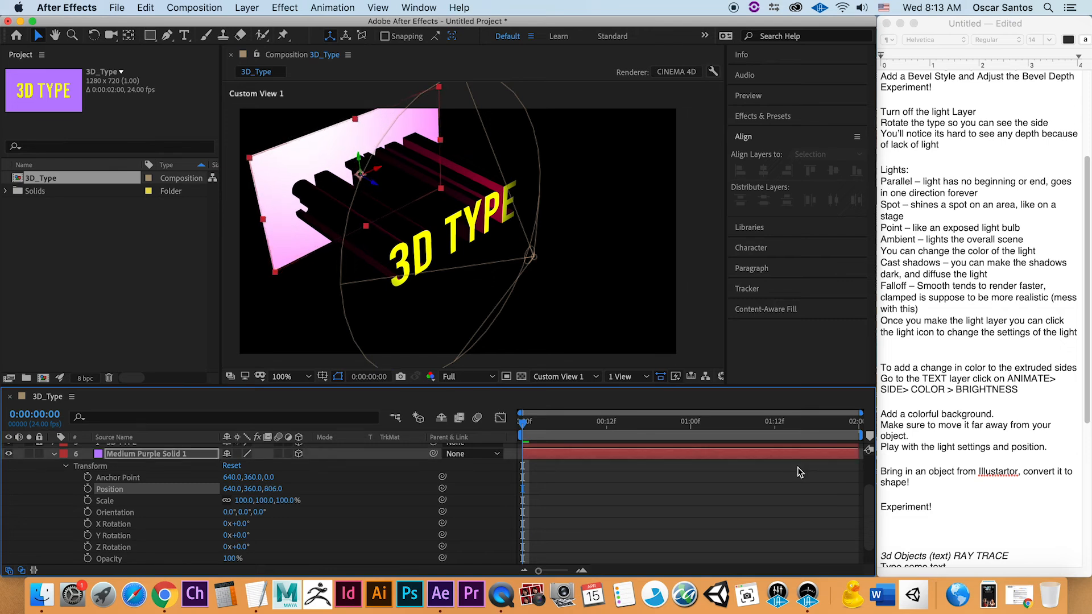
Return to the Active Camera view and scale Medium Purple Solid 1 to 234% so it fills the frame
{"action": "left_click", "coordinate": [585, 377]}
{"action": "left_click", "coordinate": [580, 392]}
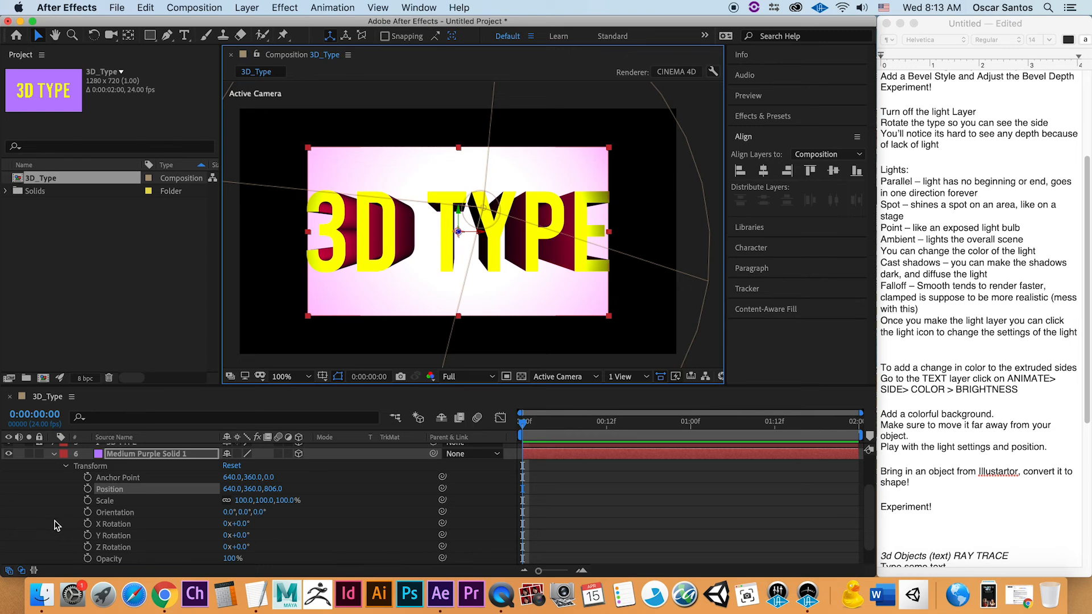
{"action": "left_click_drag", "start_coordinate": [284, 500], "coordinate": [358, 485]}
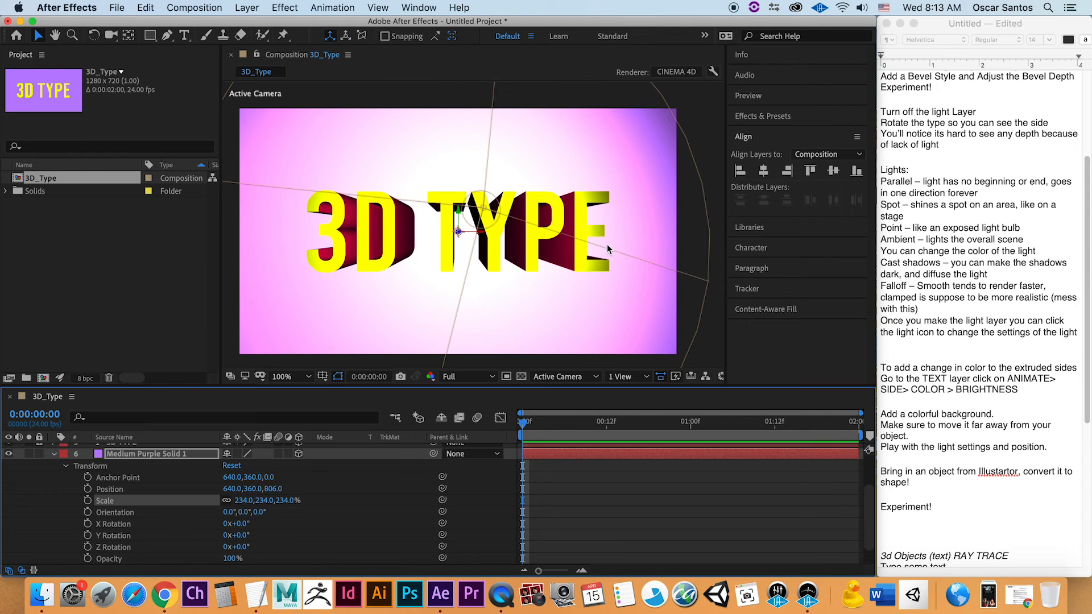
{"action": "scroll", "coordinate": [89, 494], "scroll_direction": "down", "scroll_amount": 2}
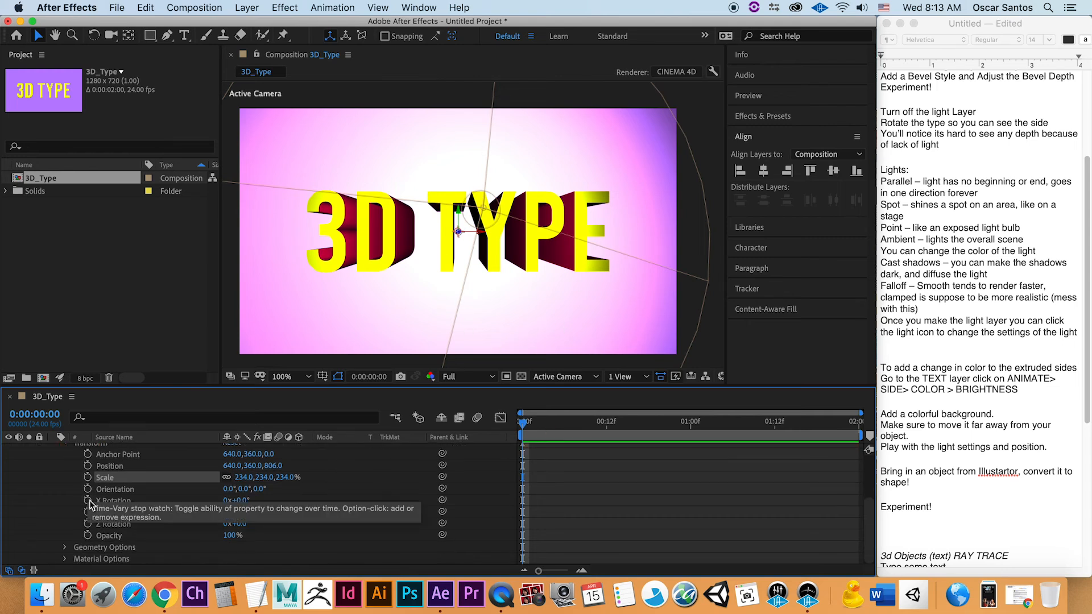
{"action": "scroll", "coordinate": [91, 501], "scroll_direction": "up", "scroll_amount": 1}
{"action": "left_click", "coordinate": [66, 470]}
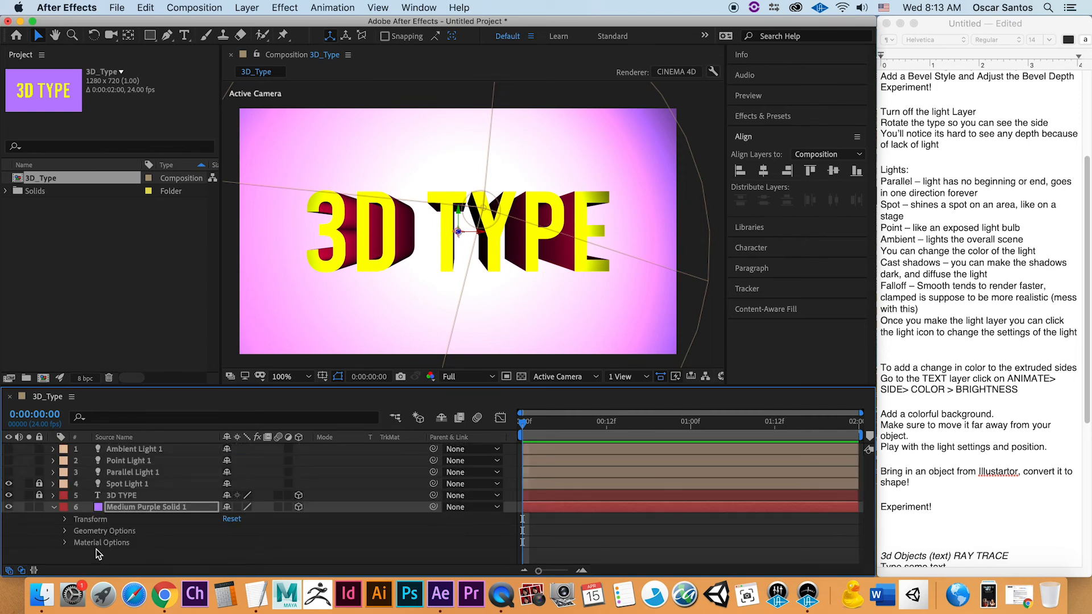
In the Material Options of Medium Purple Solid 1, set Ambient to 0%
{"action": "left_click", "coordinate": [64, 547]}
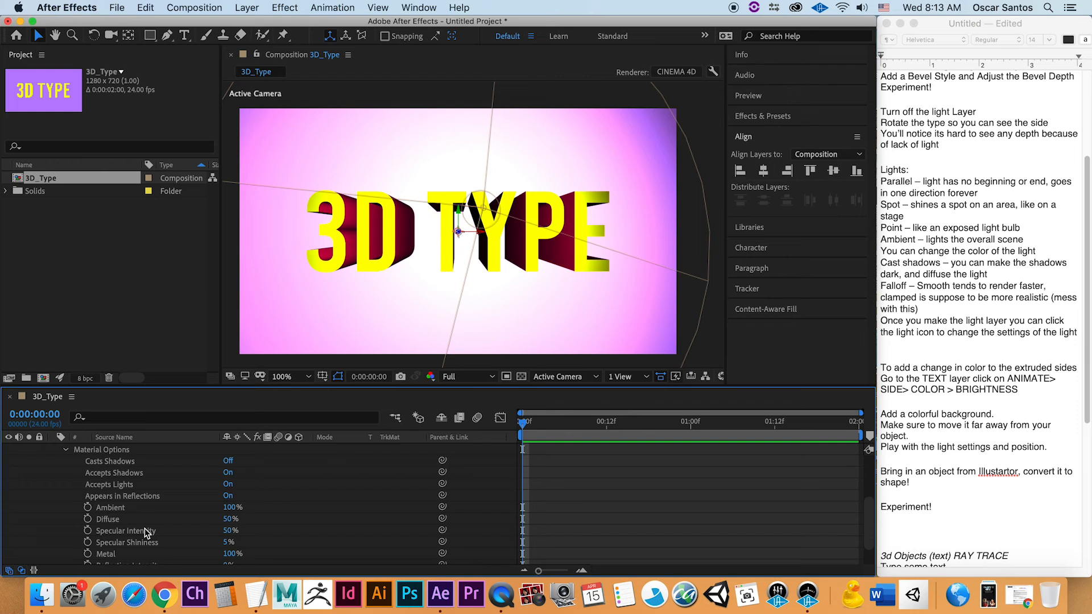
{"action": "scroll", "coordinate": [105, 482], "scroll_direction": "up", "scroll_amount": 5}
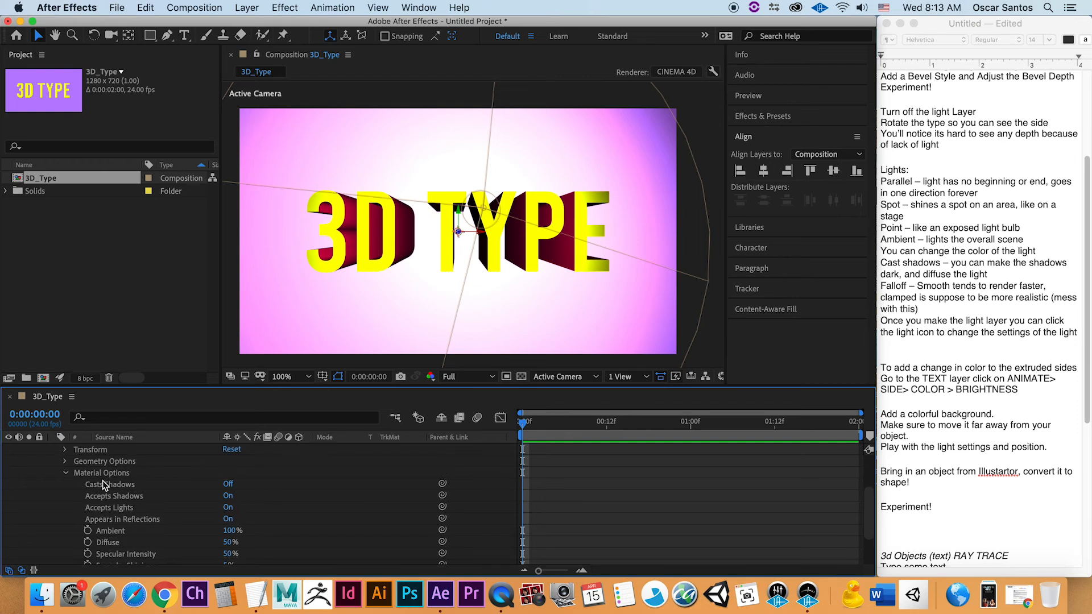
{"action": "scroll", "coordinate": [148, 526], "scroll_direction": "down", "scroll_amount": 3}
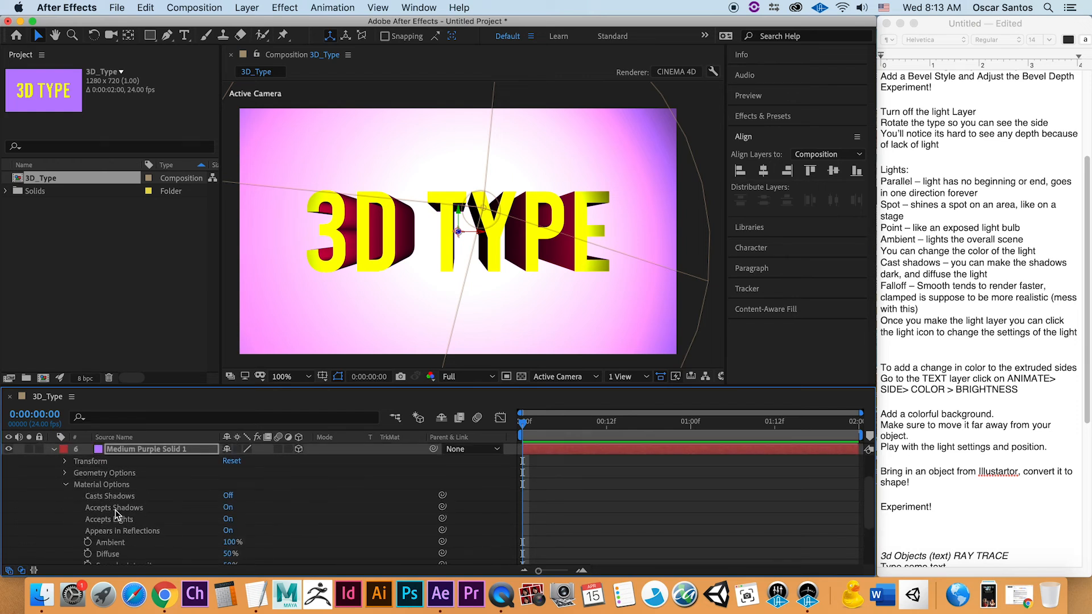
{"action": "scroll", "coordinate": [230, 528], "scroll_direction": "down", "scroll_amount": 2}
{"action": "left_click_drag", "start_coordinate": [229, 507], "coordinate": [171, 509]}
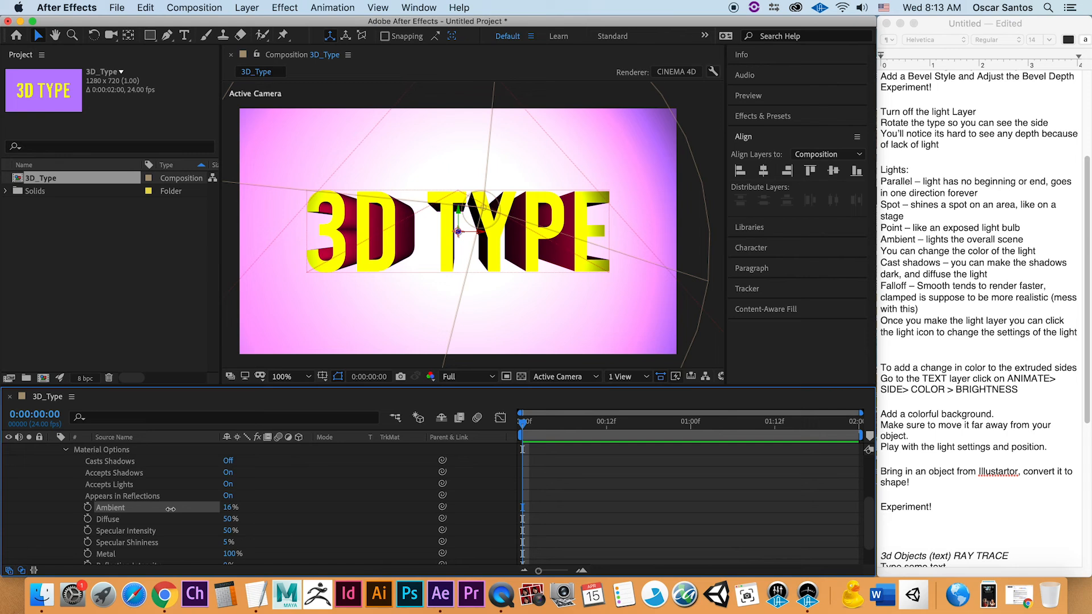
{"action": "left_click", "coordinate": [228, 507]}
{"action": "type", "text": "0"}
{"action": "key", "text": "Return"}
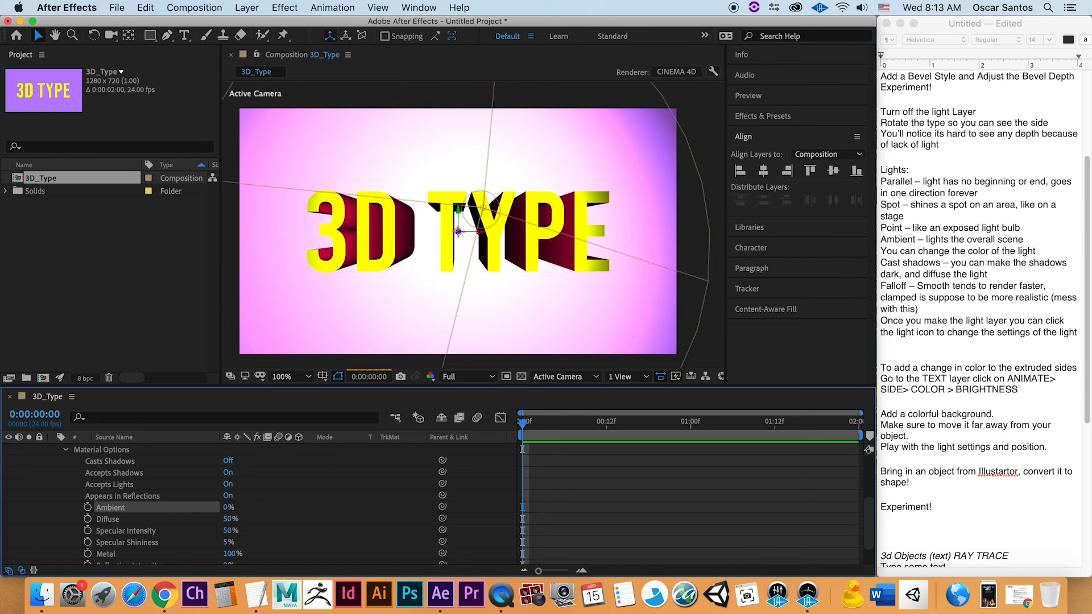
Try lowering the Metal value of Medium Purple Solid 1 to 0%, and undo the Metal changes
{"action": "scroll", "coordinate": [253, 532], "scroll_direction": "down", "scroll_amount": 2}
{"action": "scroll", "coordinate": [257, 525], "scroll_direction": "down", "scroll_amount": 1}
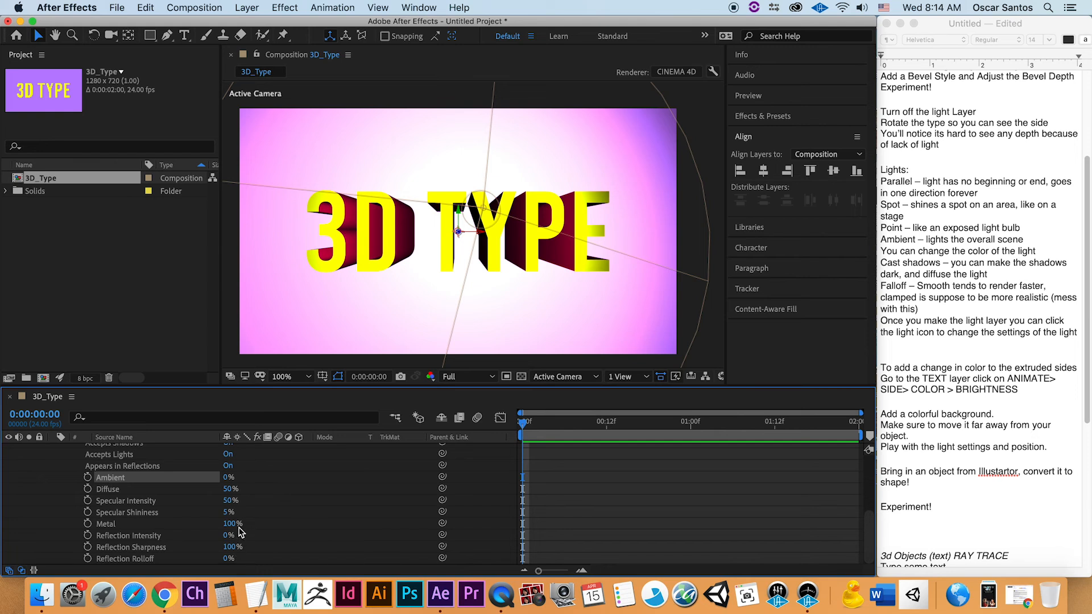
{"action": "left_click", "coordinate": [236, 525]}
{"action": "type", "text": "0"}
{"action": "key", "text": "Return"}
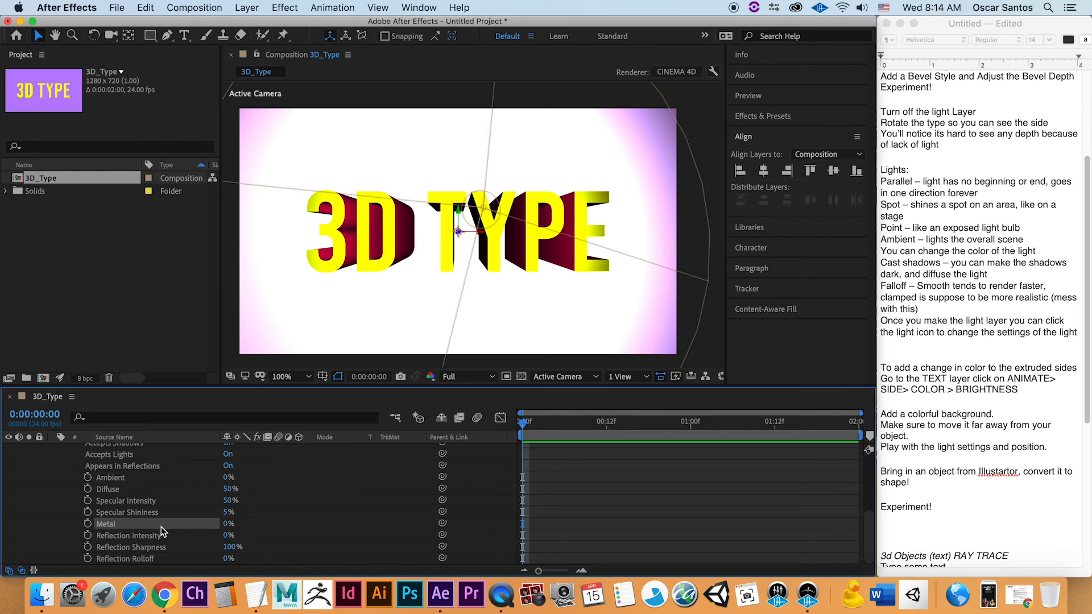
{"action": "left_click", "coordinate": [227, 523]}
{"action": "type", "text": "49"}
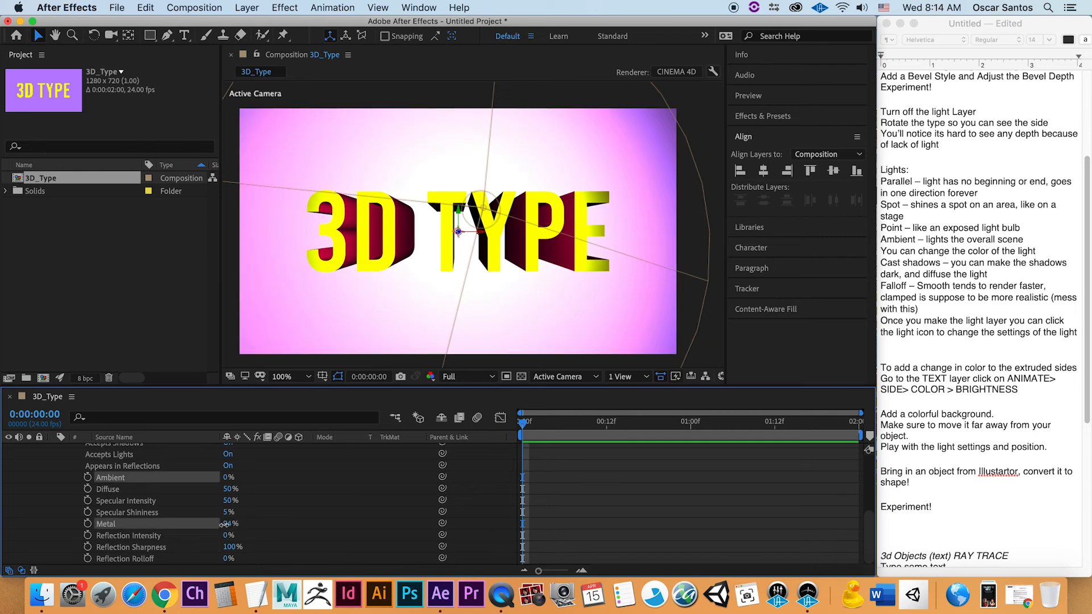
{"action": "key", "text": "Return"}
{"action": "key", "text": "super+z"}
{"action": "key", "text": "super+z"}
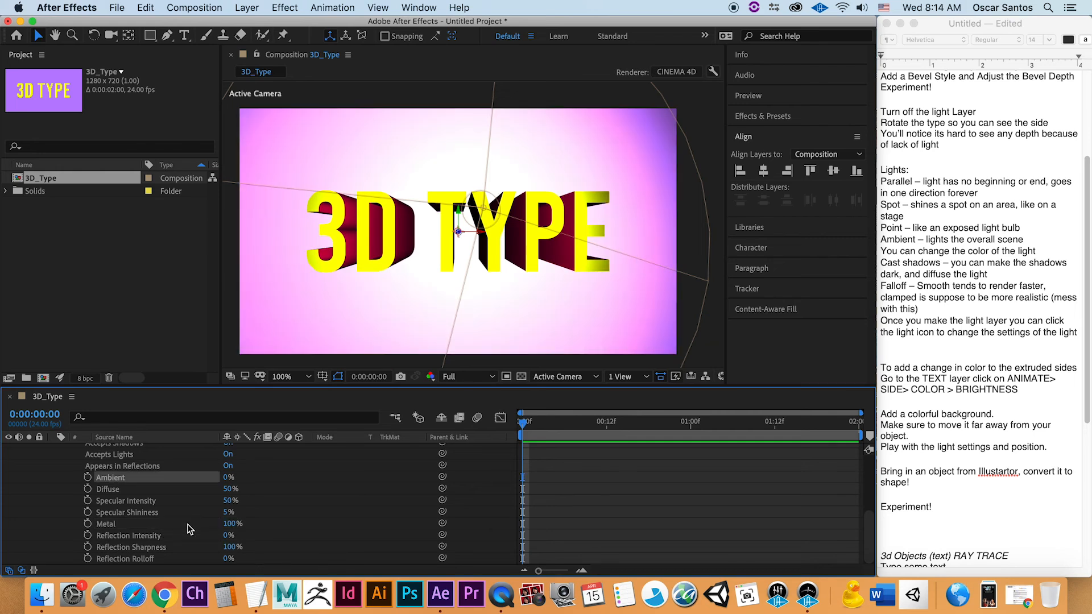
{"action": "left_click", "coordinate": [228, 526]}
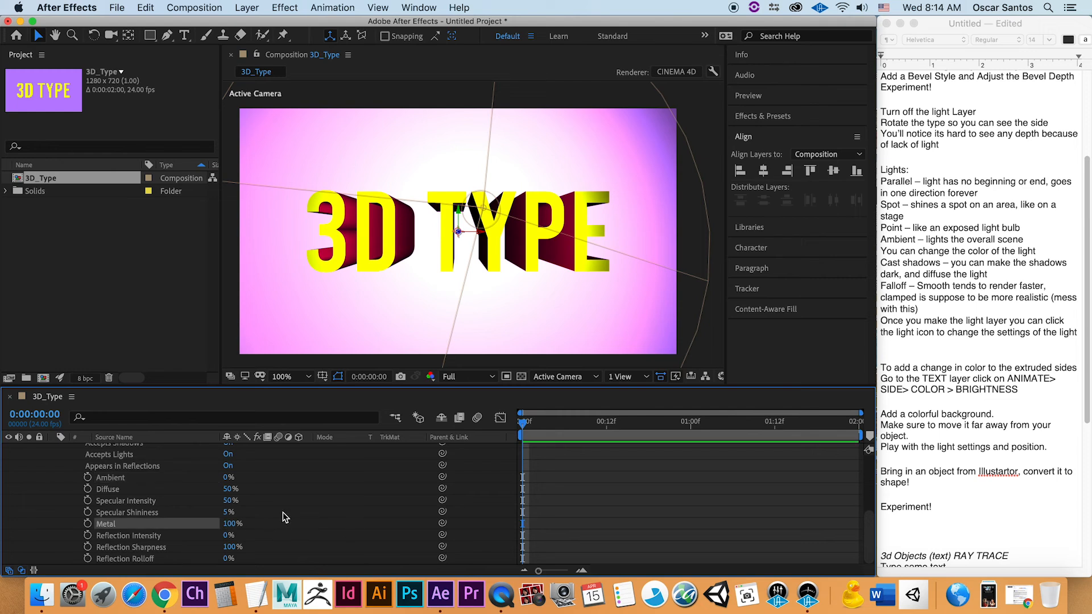
Set the Diffuse value of Medium Purple Solid 1 to 0% and collapse the layer's properties
{"action": "left_click_drag", "start_coordinate": [230, 489], "coordinate": [159, 497]}
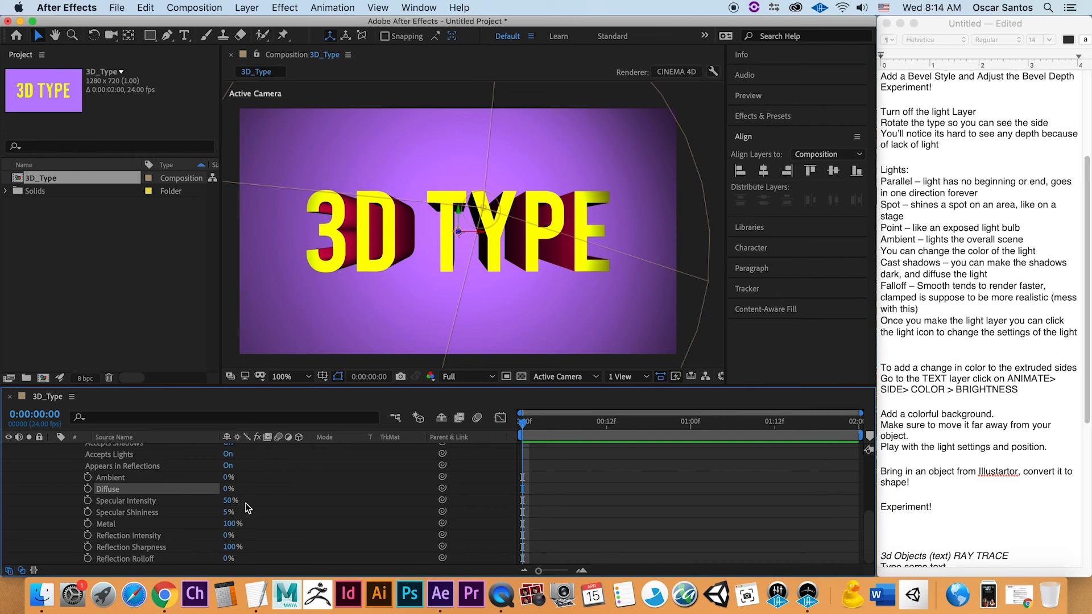
{"action": "scroll", "coordinate": [292, 509], "scroll_direction": "up", "scroll_amount": 6}
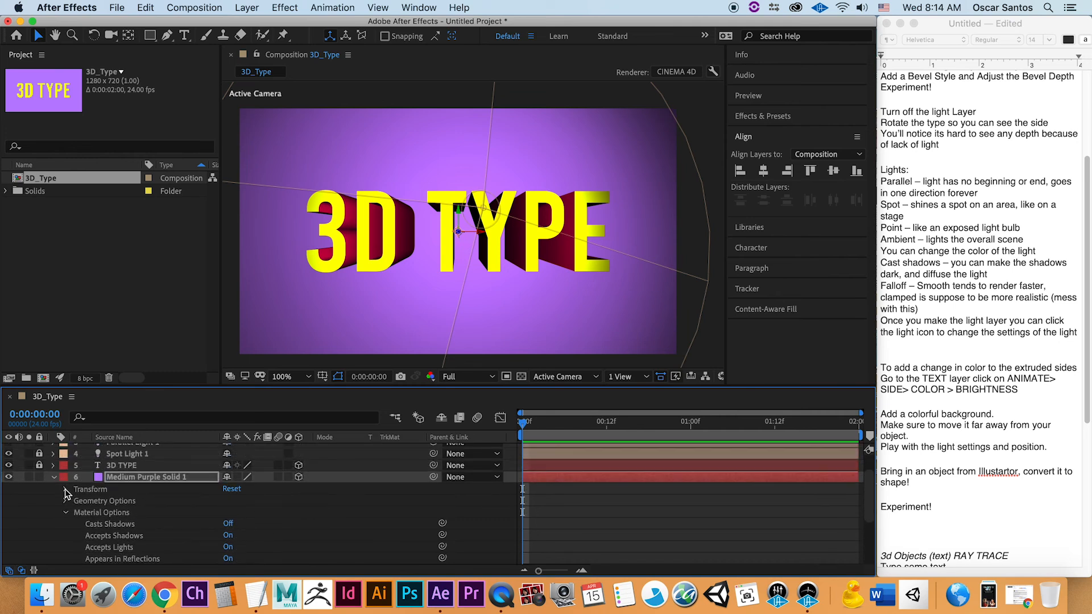
{"action": "left_click", "coordinate": [53, 479]}
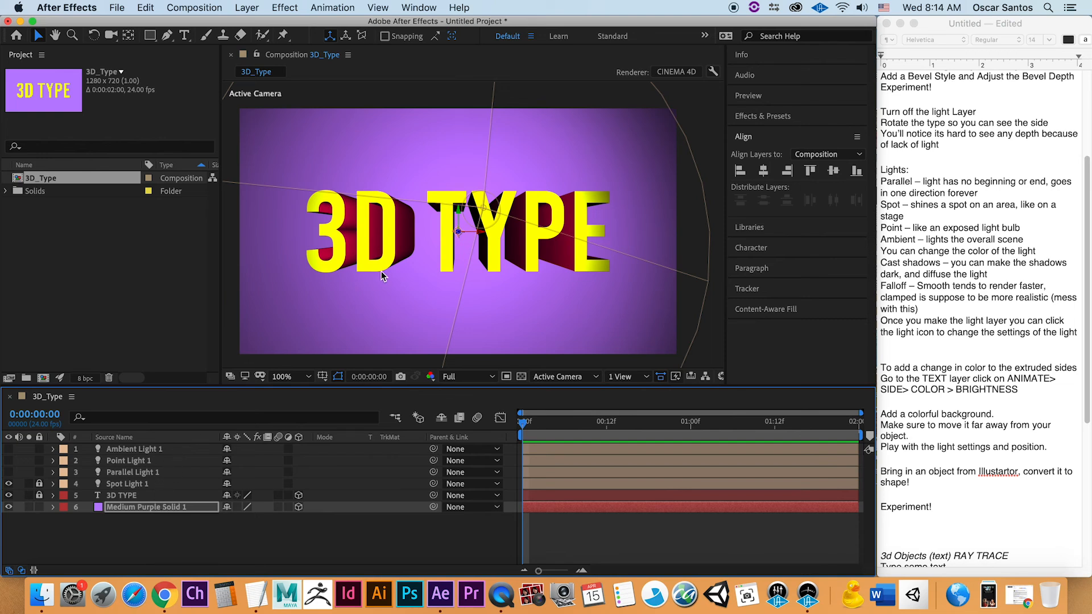
Lock Medium Purple Solid 1, unlock the 3D TYPE layer, and open the text layer's Transform properties
{"action": "left_click", "coordinate": [39, 506]}
{"action": "left_click", "coordinate": [39, 495]}
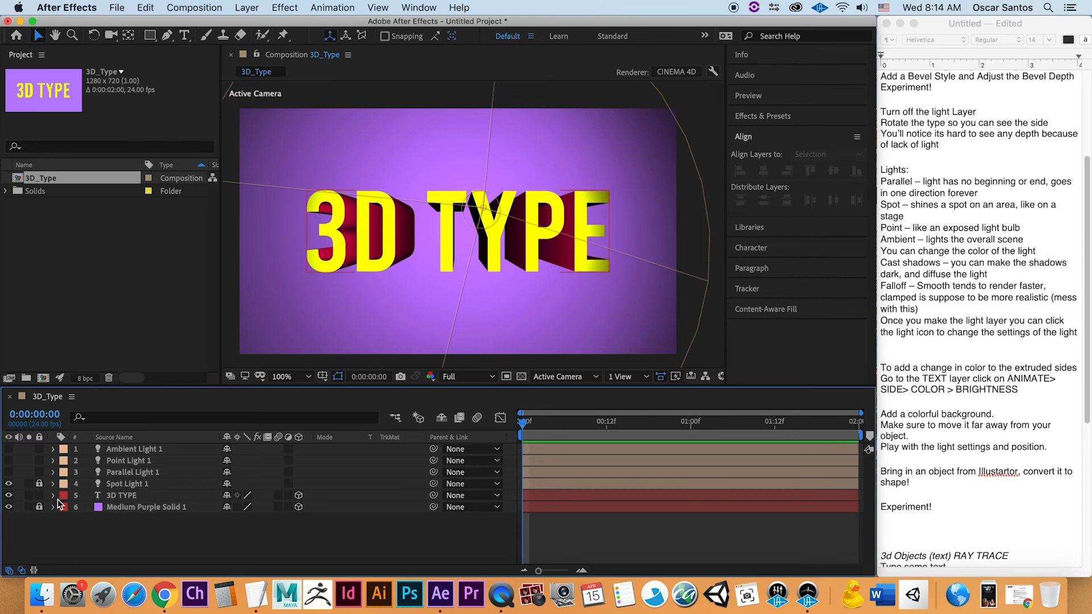
{"action": "left_click", "coordinate": [53, 495]}
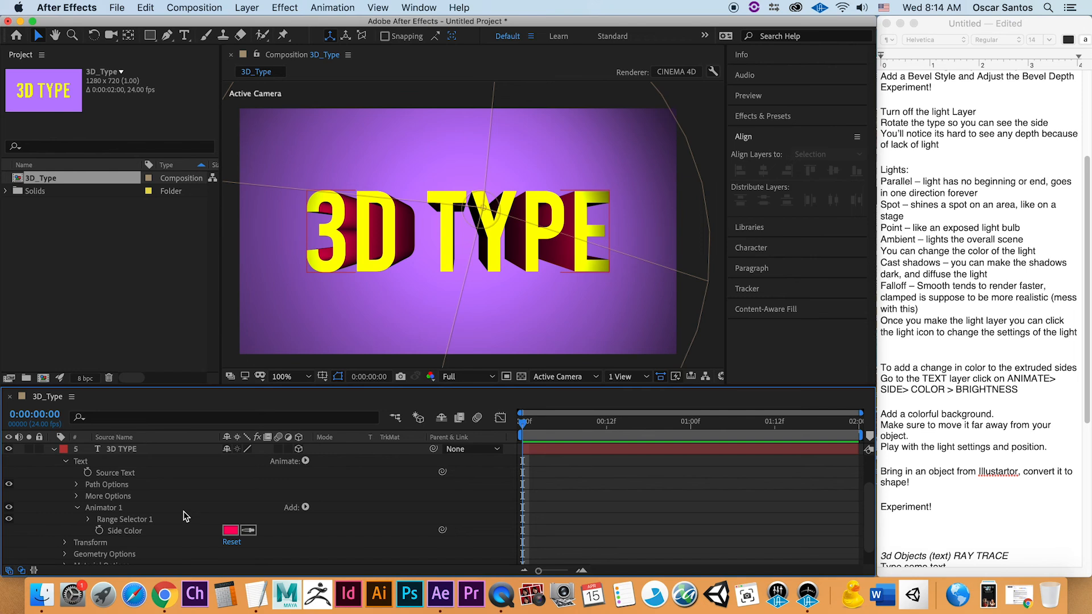
{"action": "scroll", "coordinate": [185, 515], "scroll_direction": "down", "scroll_amount": 1}
{"action": "scroll", "coordinate": [185, 516], "scroll_direction": "up", "scroll_amount": 1}
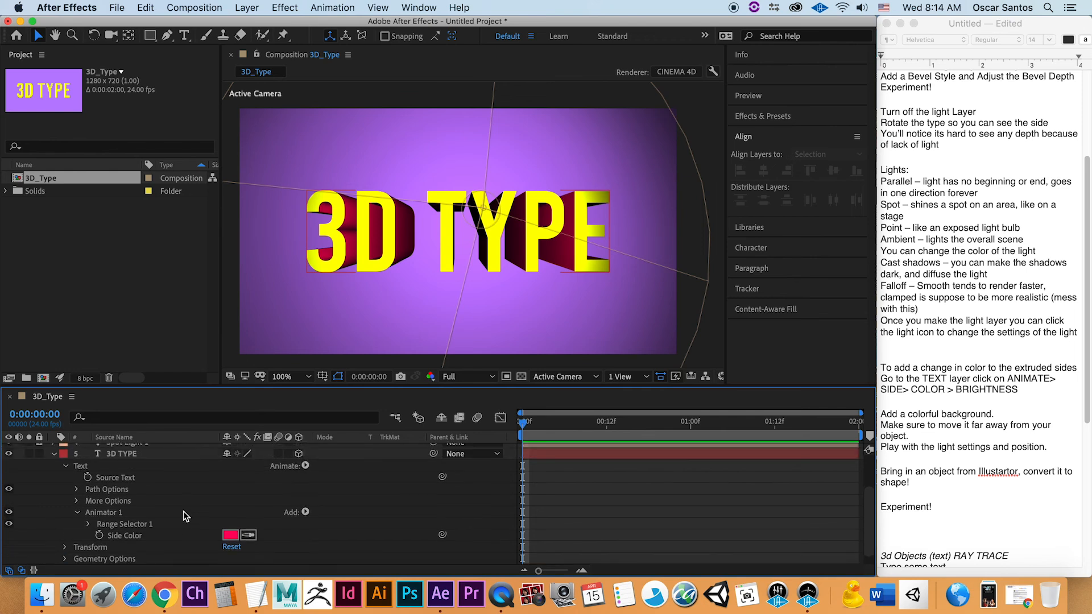
{"action": "left_click", "coordinate": [66, 467]}
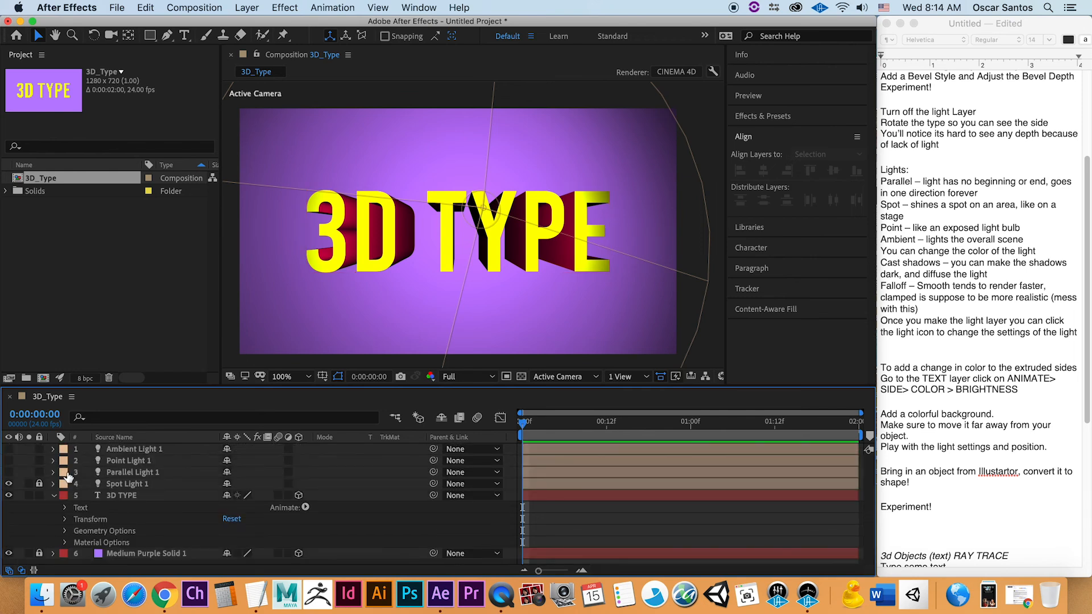
{"action": "left_click", "coordinate": [65, 519]}
{"action": "scroll", "coordinate": [189, 500], "scroll_direction": "down", "scroll_amount": 2}
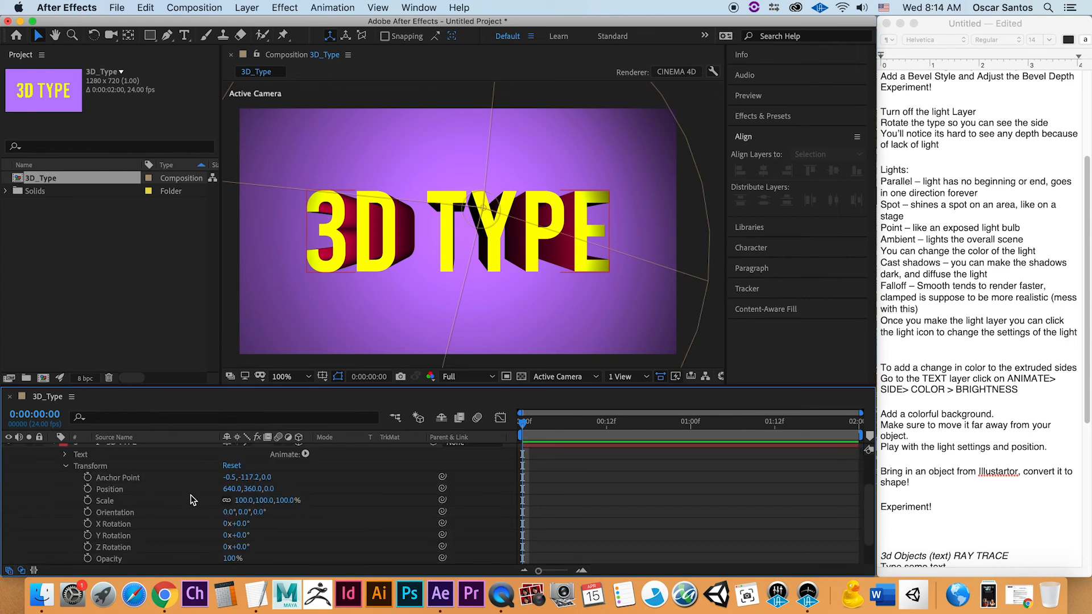
Start keyframing the text's Position at 0:00:00:00 and set its X position to -201, near the frame's left edge
{"action": "left_click", "coordinate": [87, 489]}
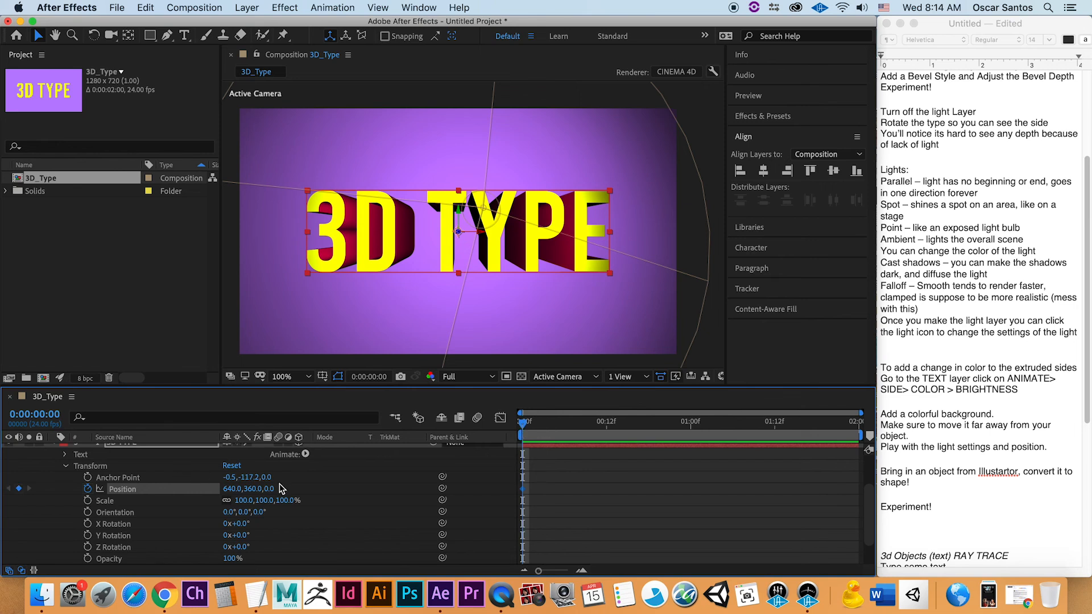
{"action": "left_click_drag", "start_coordinate": [232, 488], "coordinate": [94, 489]}
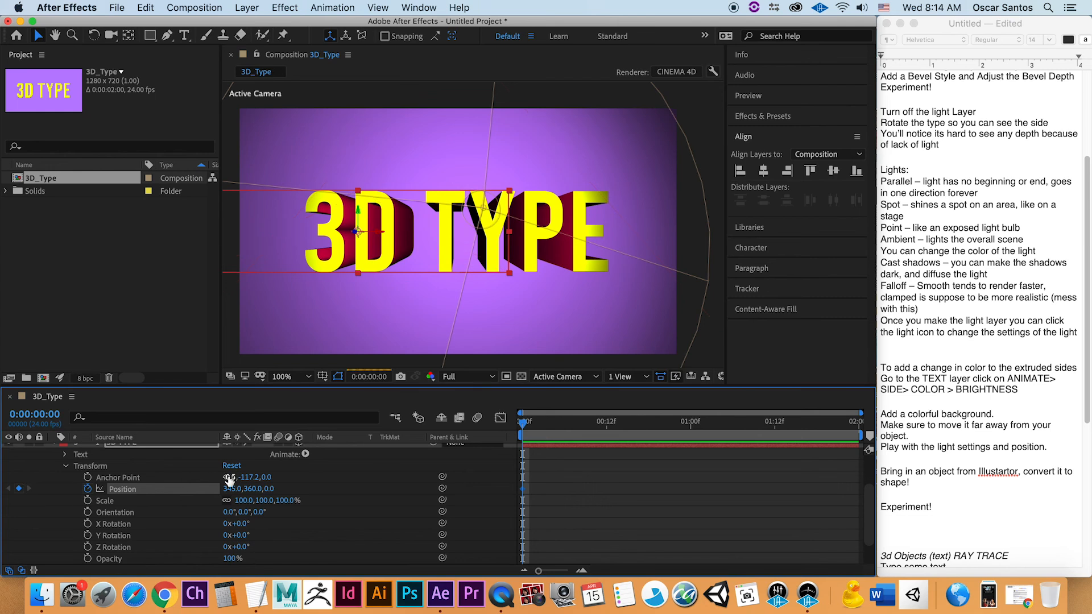
{"action": "left_click_drag", "start_coordinate": [230, 489], "coordinate": [34, 491]}
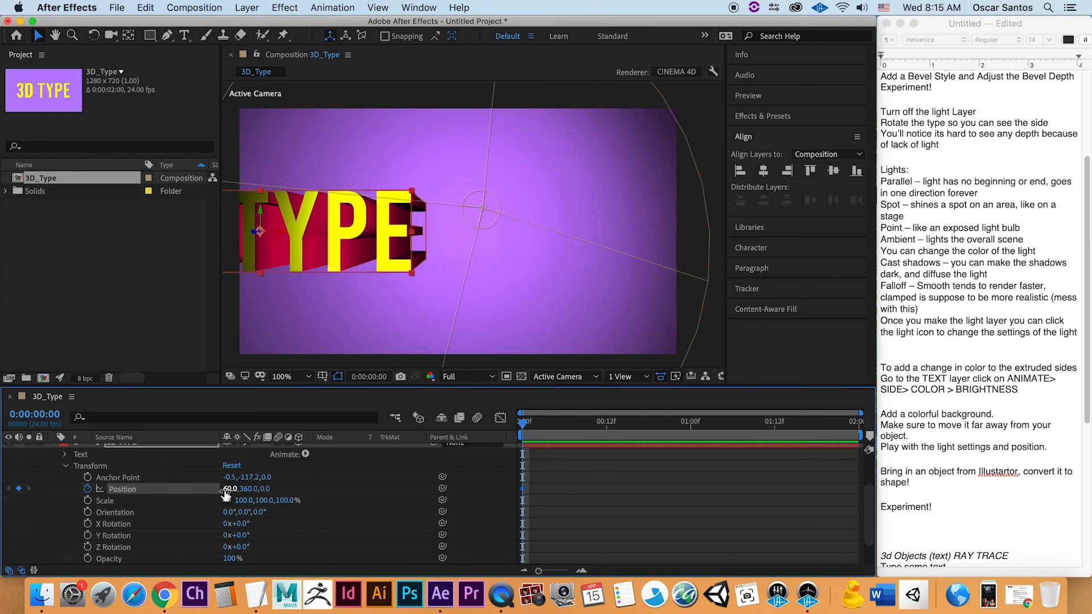
{"action": "left_click_drag", "start_coordinate": [226, 489], "coordinate": [51, 490]}
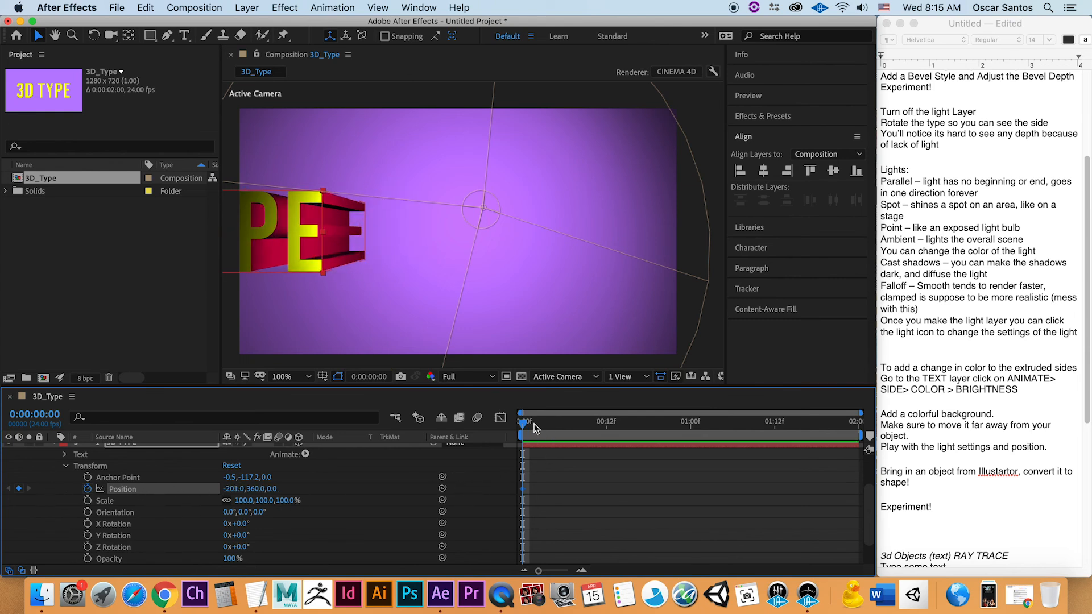
Add a Position keyframe at 0:00:01:00 with the text's X value at 650, near the middle of the frame
{"action": "left_click_drag", "start_coordinate": [523, 427], "coordinate": [693, 436]}
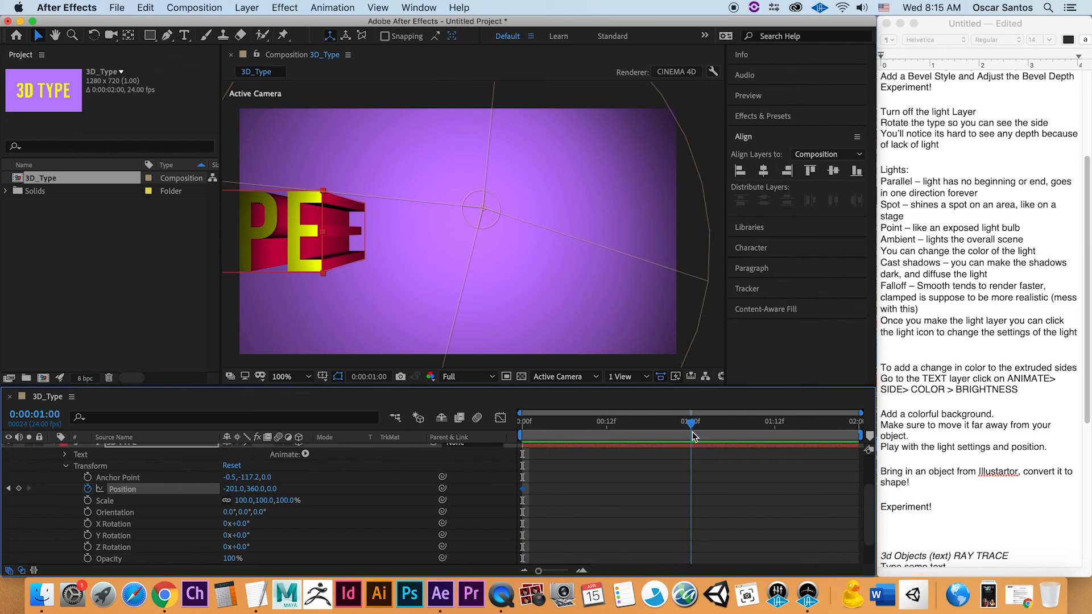
{"action": "left_click_drag", "start_coordinate": [234, 489], "coordinate": [739, 488]}
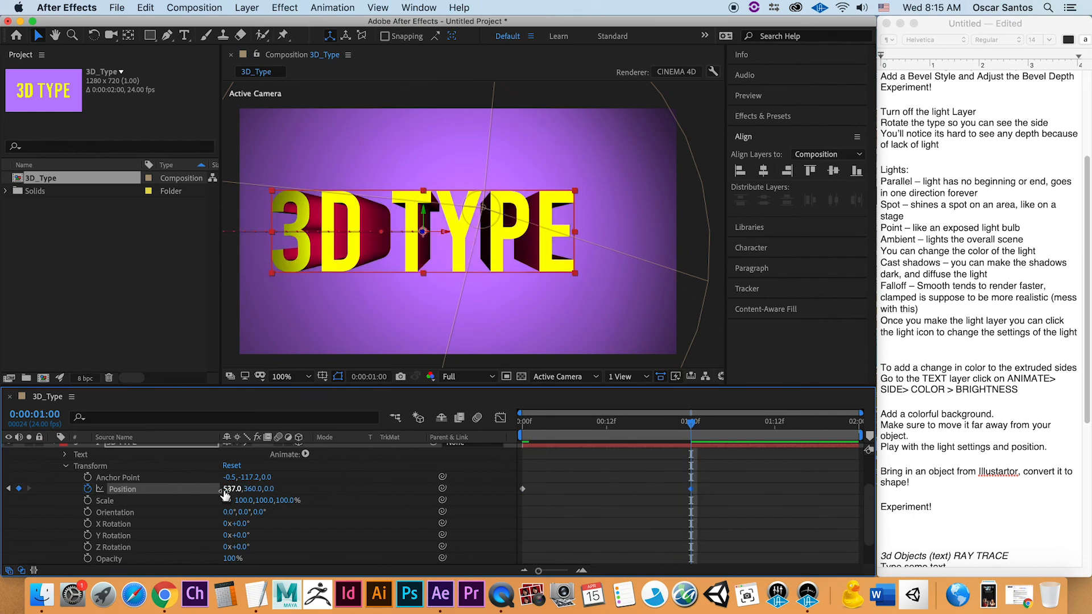
{"action": "left_click_drag", "start_coordinate": [245, 488], "coordinate": [307, 488]}
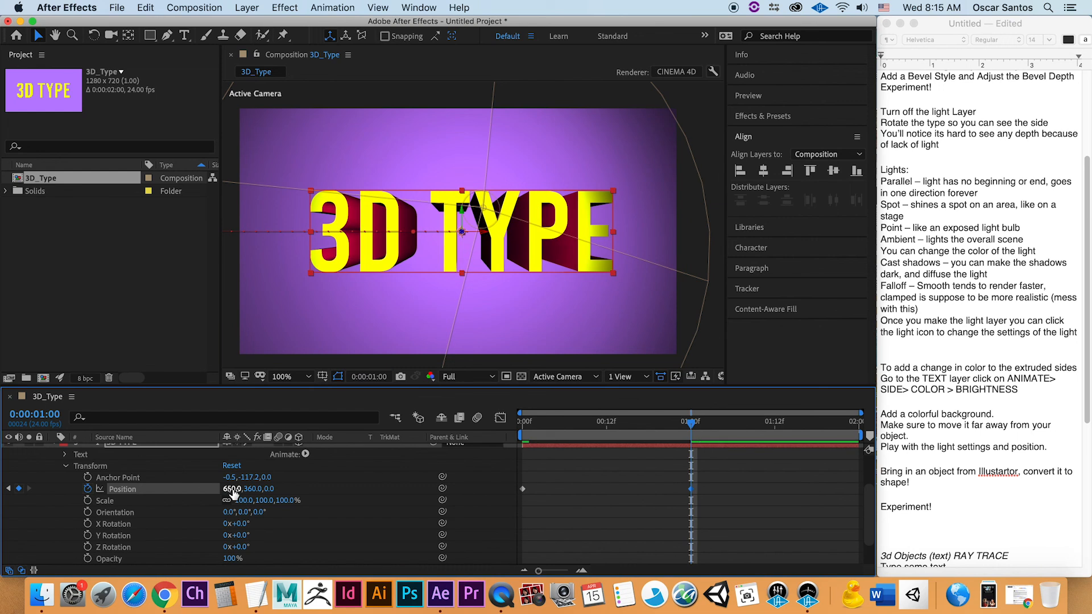
Add a Position keyframe at 0:00:01:23 with the text's X value at 1529, toward the frame's right edge
{"action": "left_click_drag", "start_coordinate": [696, 429], "coordinate": [855, 432]}
{"action": "left_click_drag", "start_coordinate": [230, 490], "coordinate": [828, 490]}
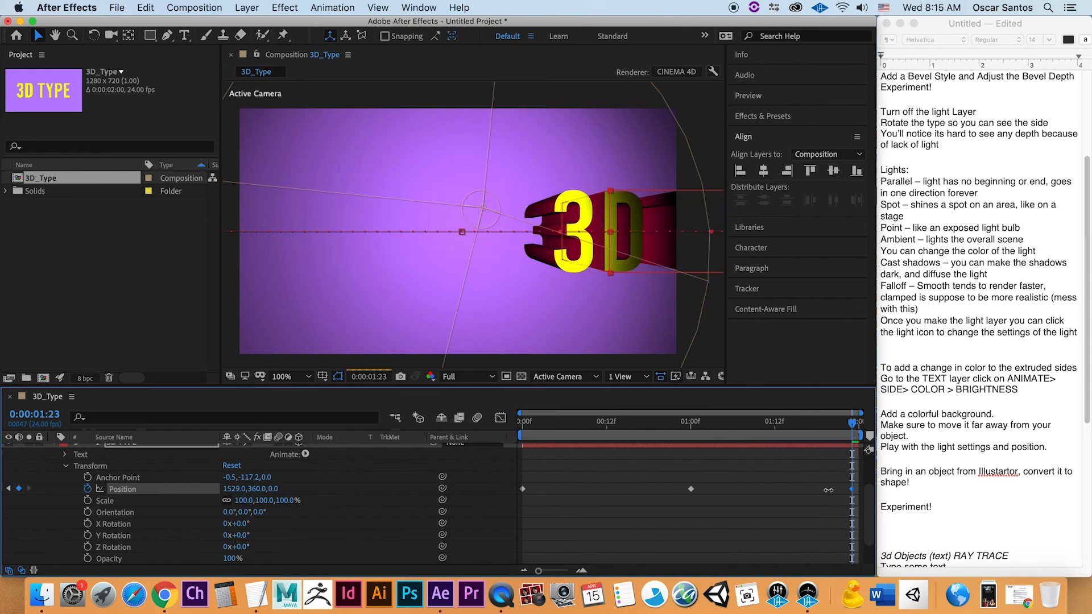
Preview the text's position animation from the start of the composition and stop playback
{"action": "left_click_drag", "start_coordinate": [566, 428], "coordinate": [485, 429]}
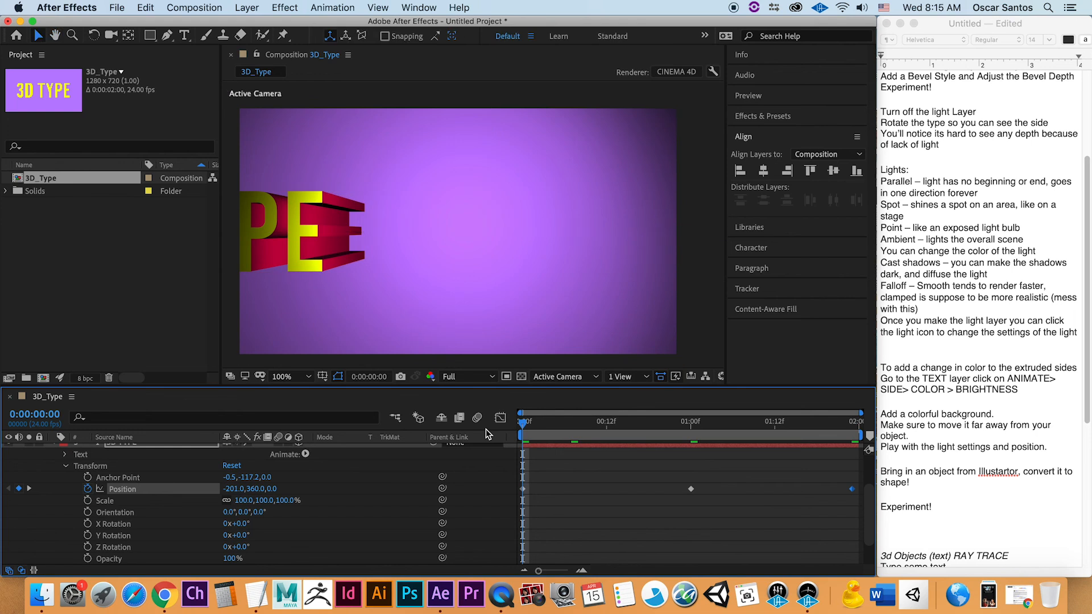
{"action": "key", "text": "space"}
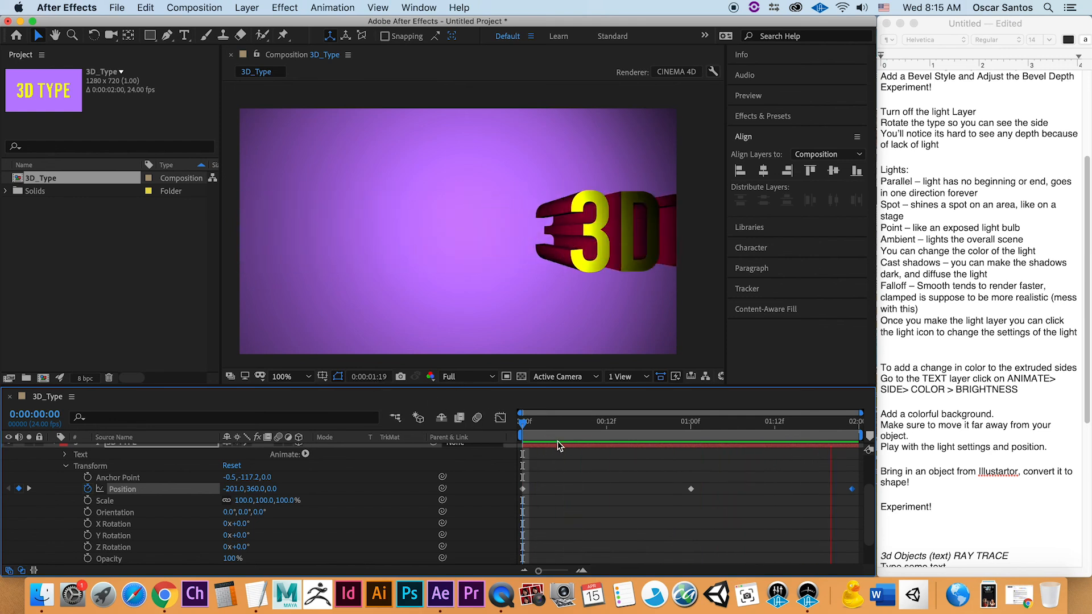
{"action": "key", "text": "space"}
Set the current time to 0:00:01:00 and collapse the 3D TYPE layer's properties
{"action": "left_click_drag", "start_coordinate": [578, 422], "coordinate": [688, 431]}
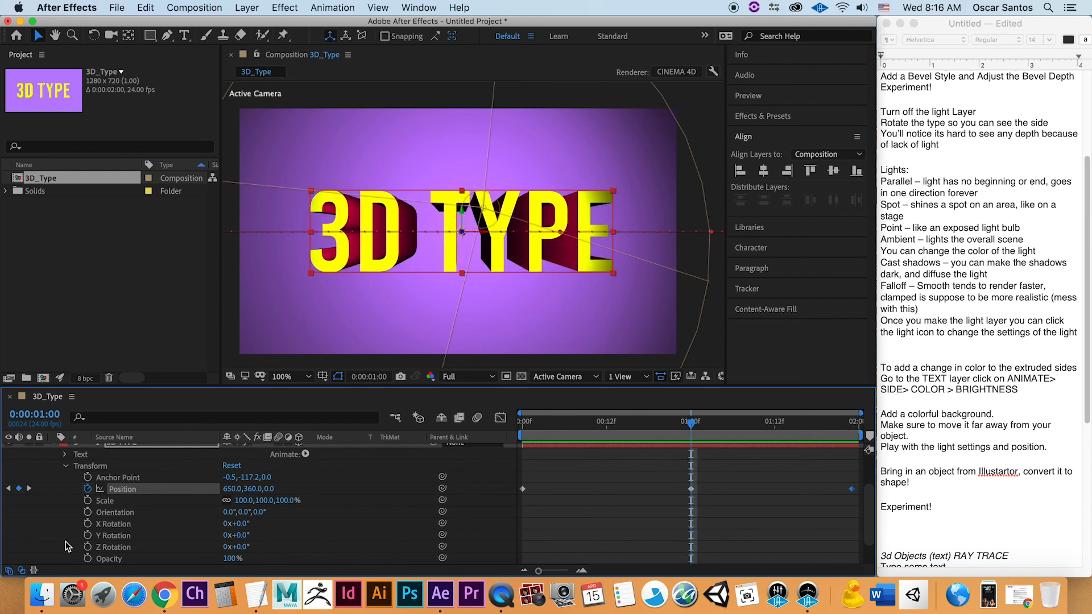
{"action": "scroll", "coordinate": [63, 518], "scroll_direction": "up", "scroll_amount": 3}
{"action": "left_click", "coordinate": [53, 495]}
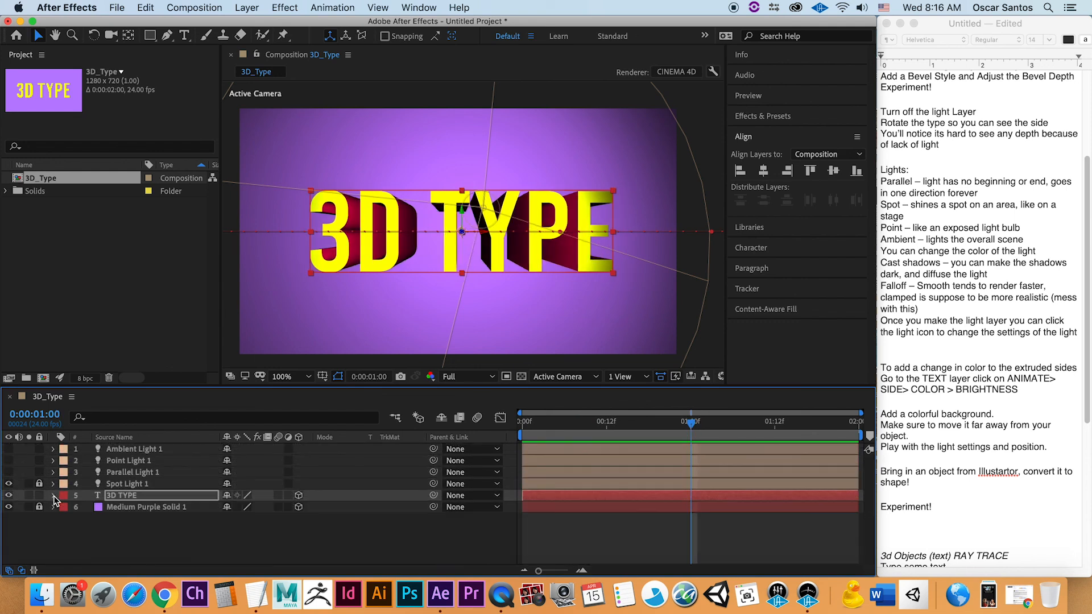